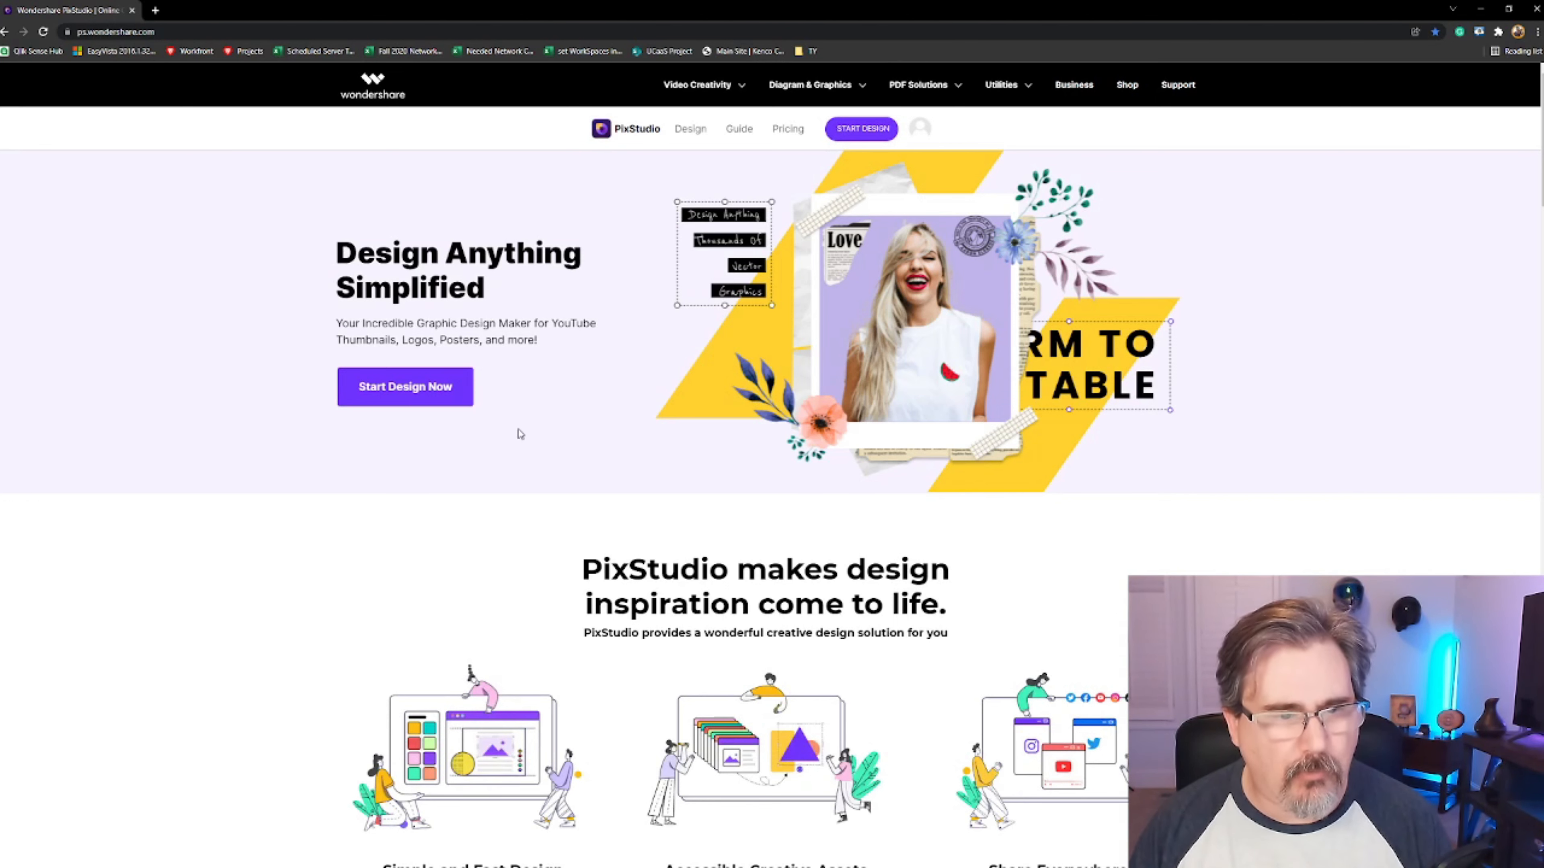
Start a new blank YouTube Thumbnail design
left_click(421, 395)
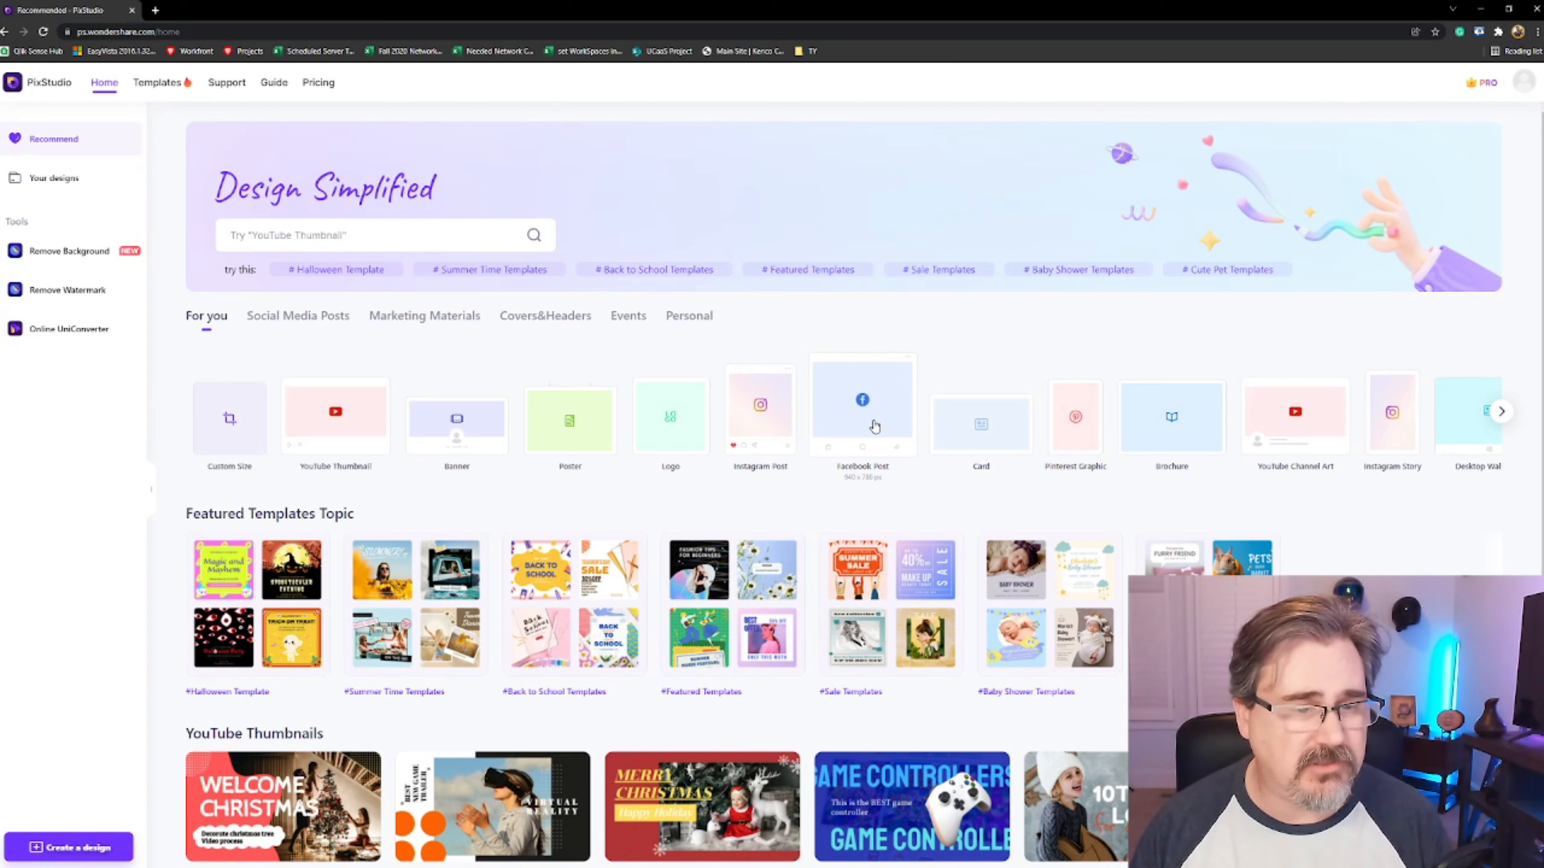
left_click(367, 412)
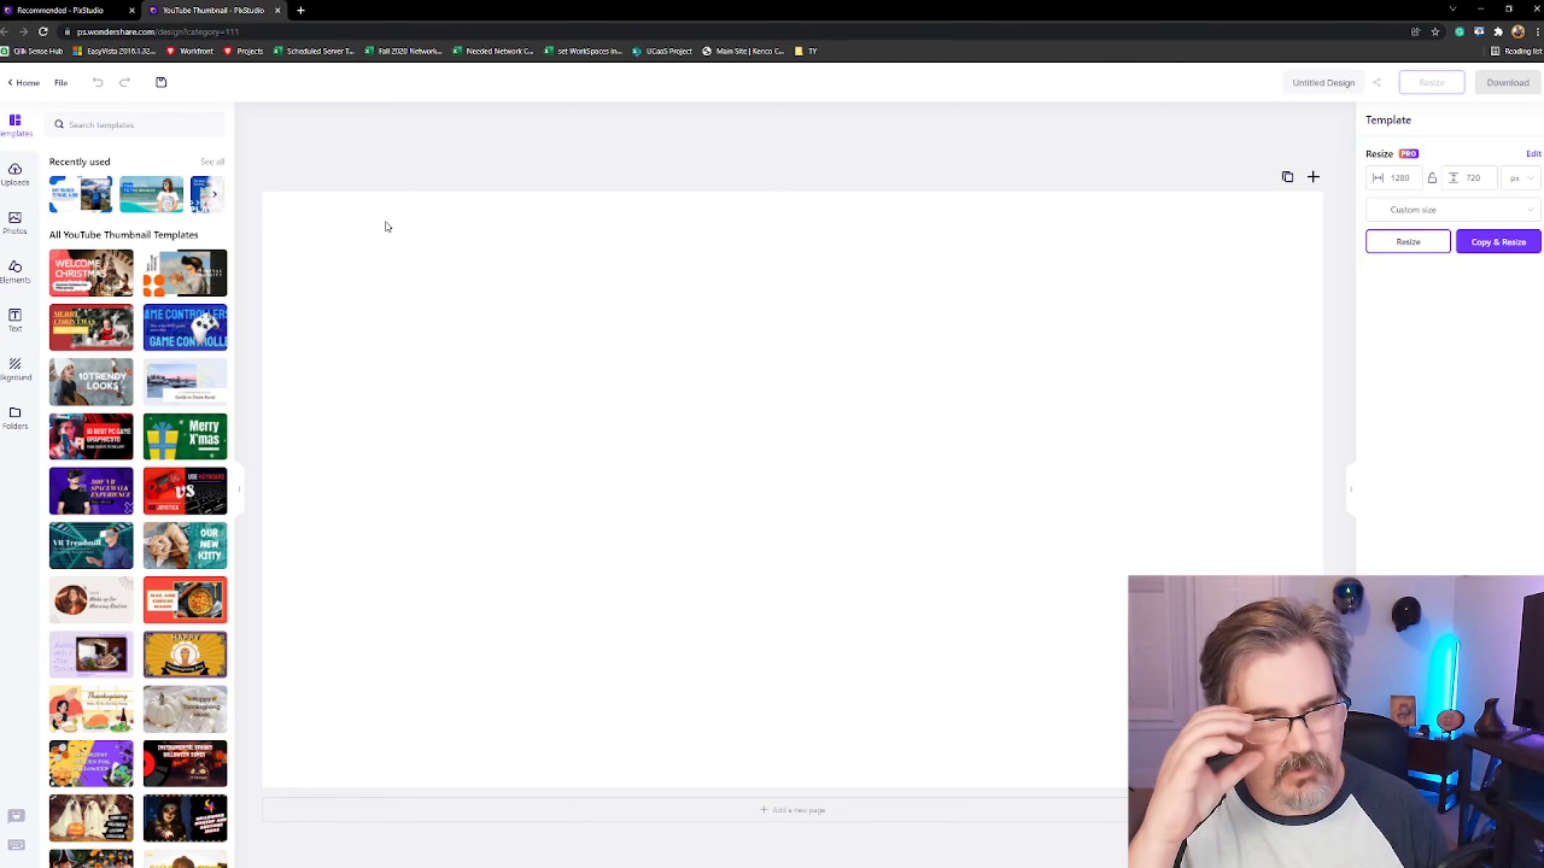
Browse the uploads, photos and elements panels to see the available assets
left_click(16, 174)
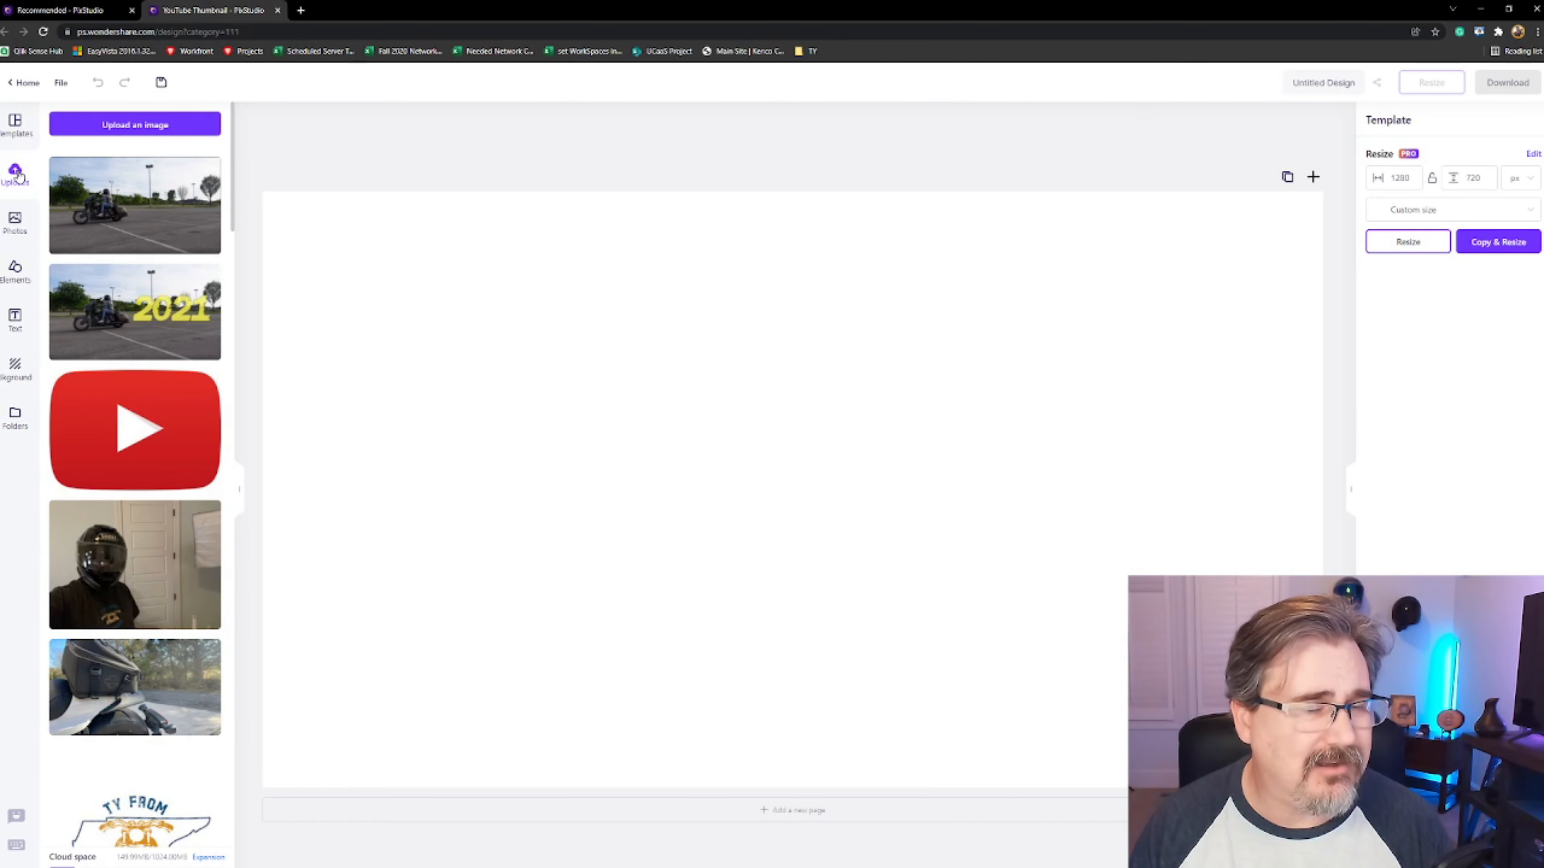
left_click(15, 222)
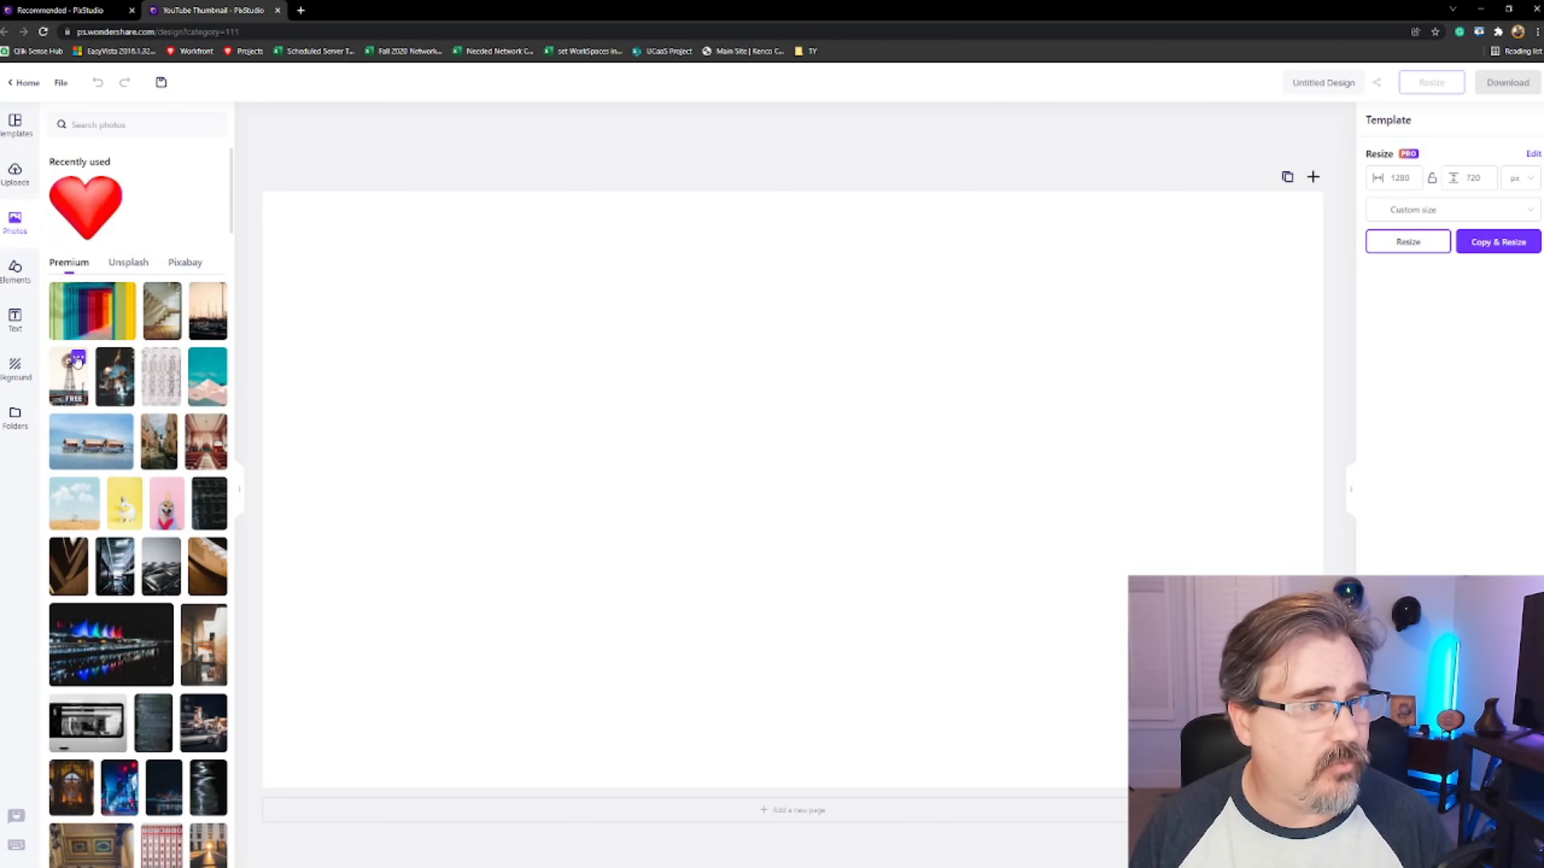
left_click(14, 269)
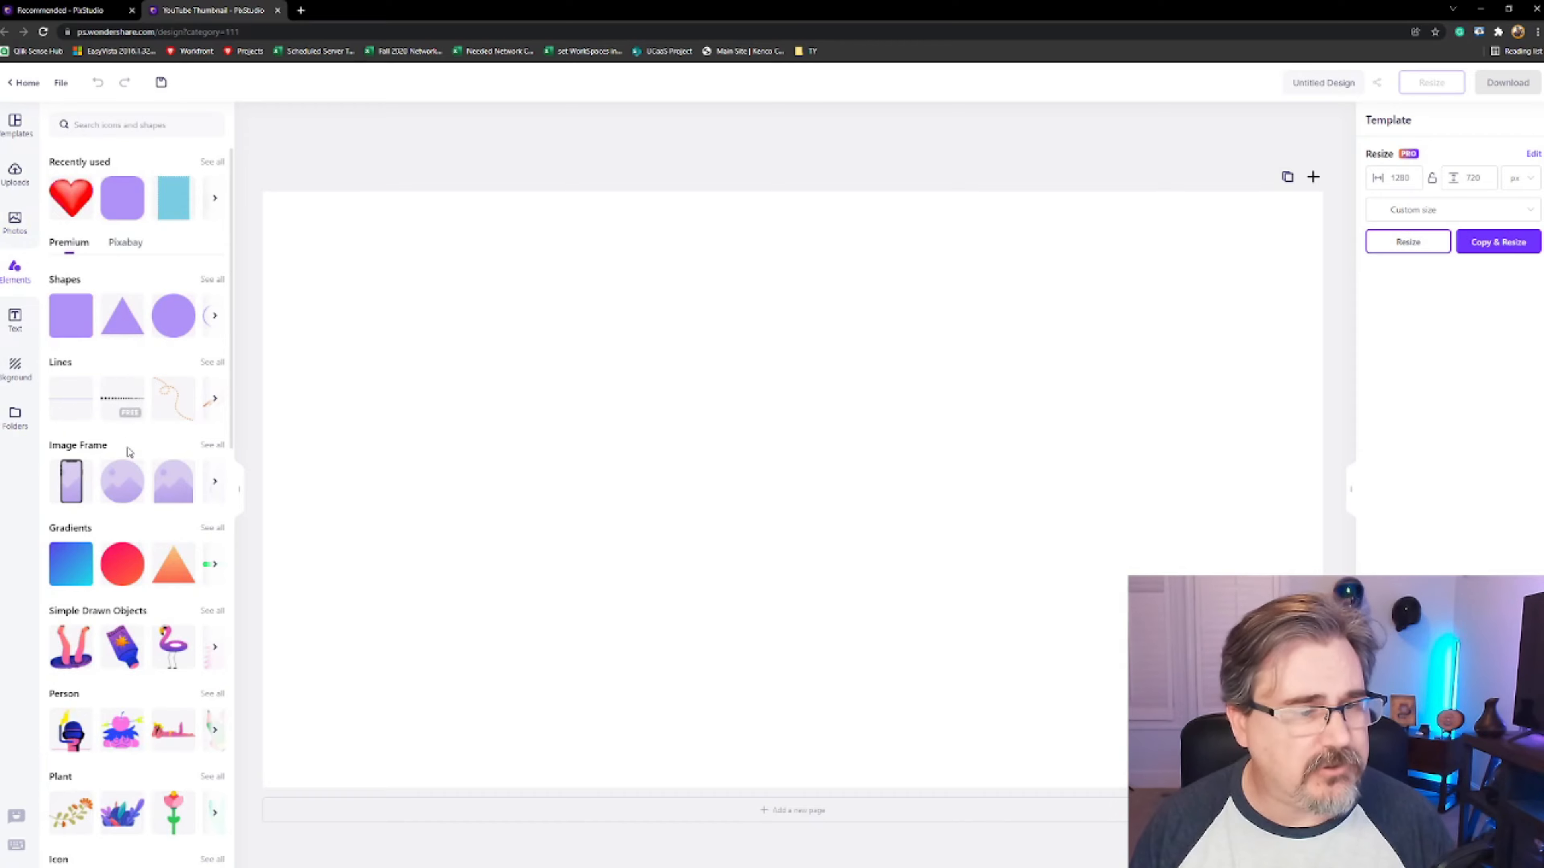
scroll(131, 468, "down", 1)
scroll(133, 477, "down", 6)
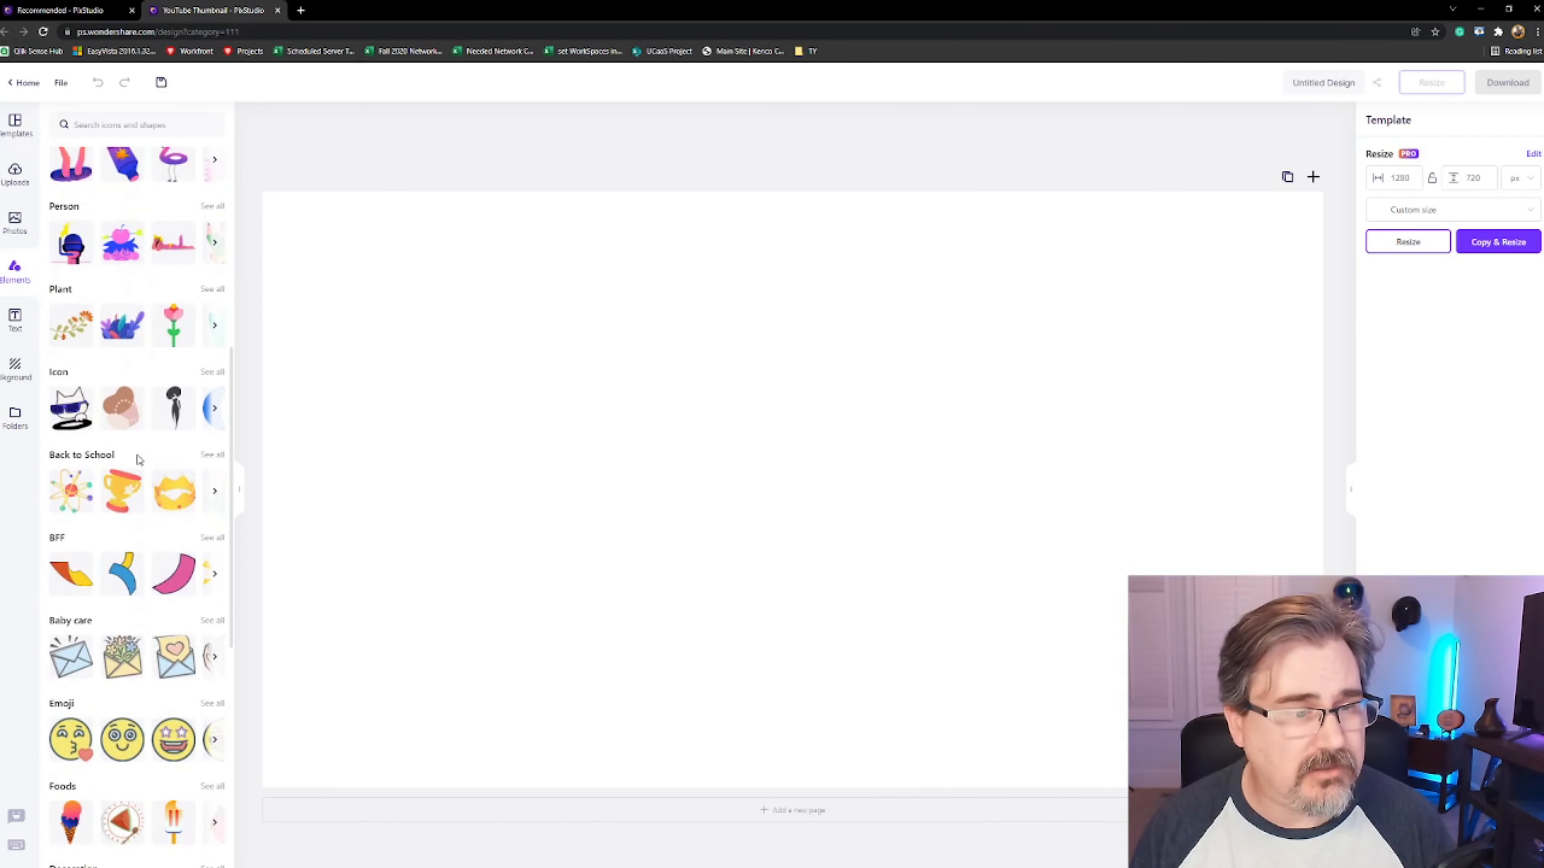
scroll(139, 456, "down", 6)
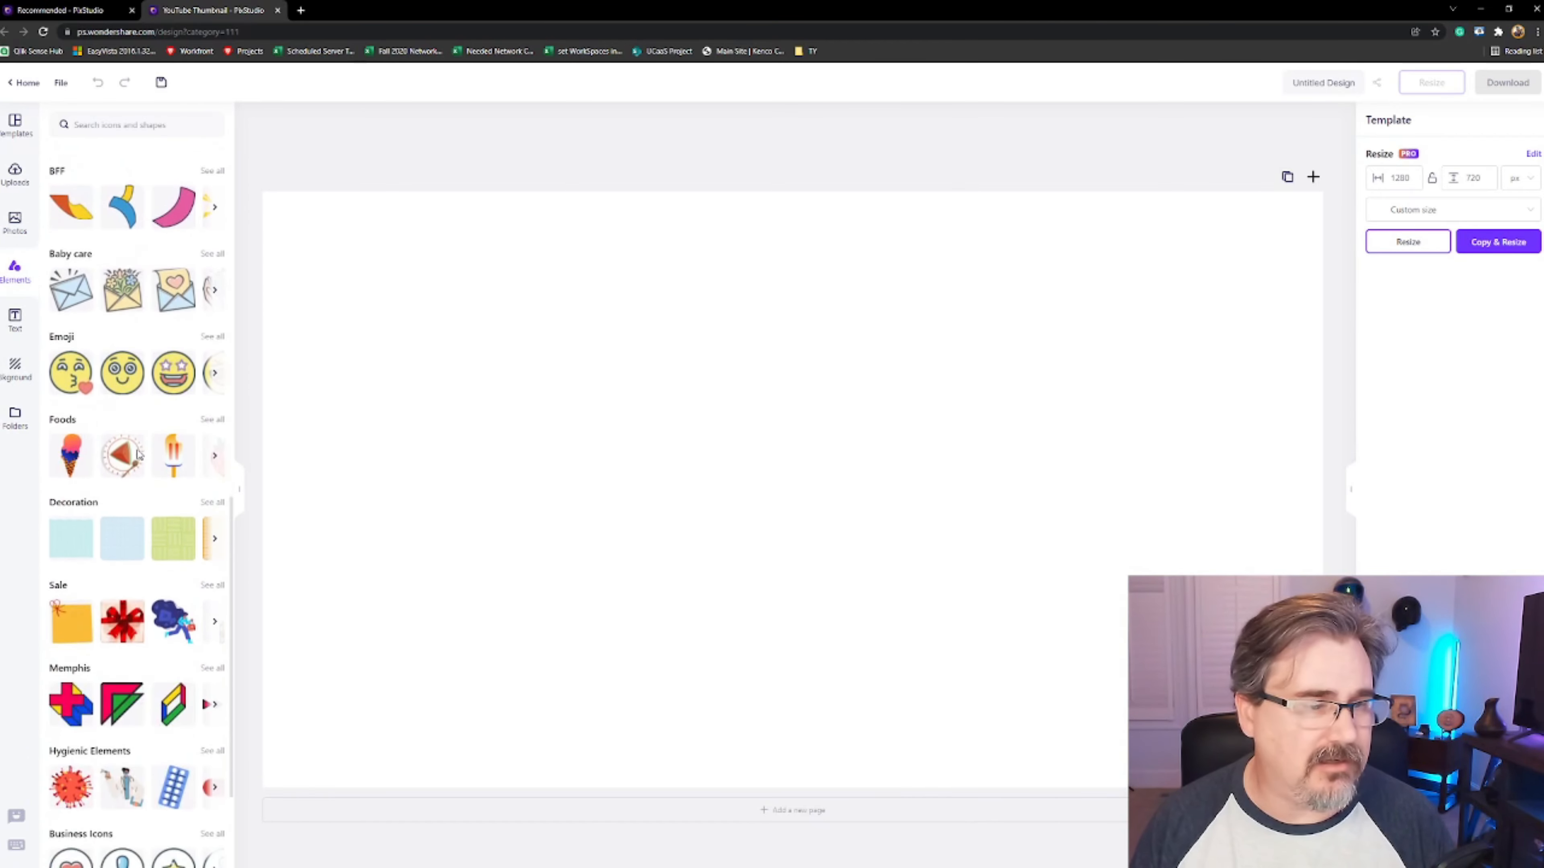
Add a heading reading "Ty From TN" to the canvas and delete it again
left_click(14, 320)
left_click(106, 193)
double_click(655, 307)
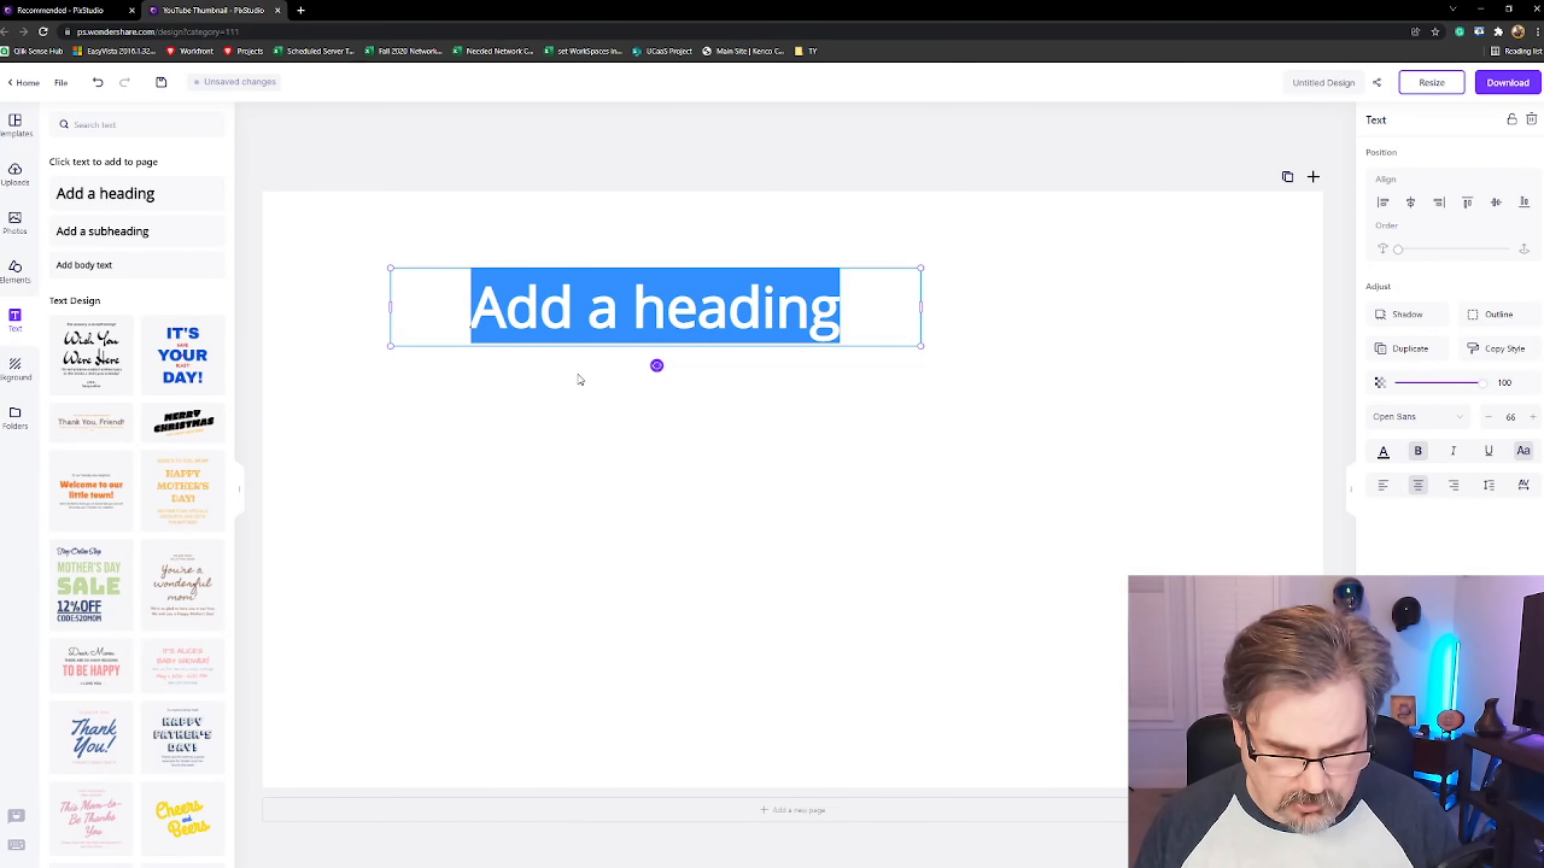
type("Ty From TN")
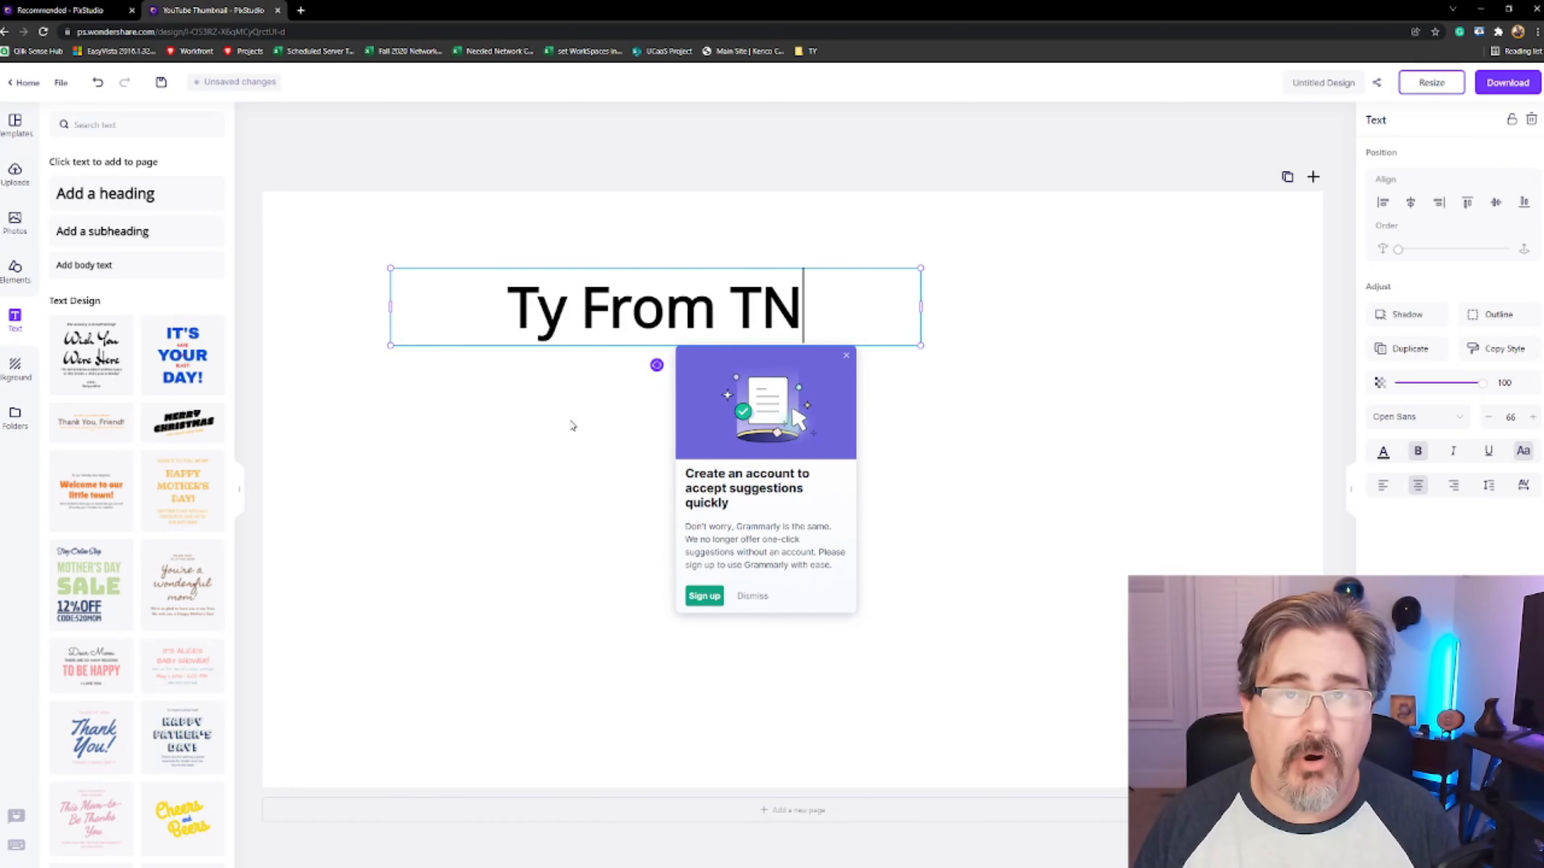
left_click(845, 355)
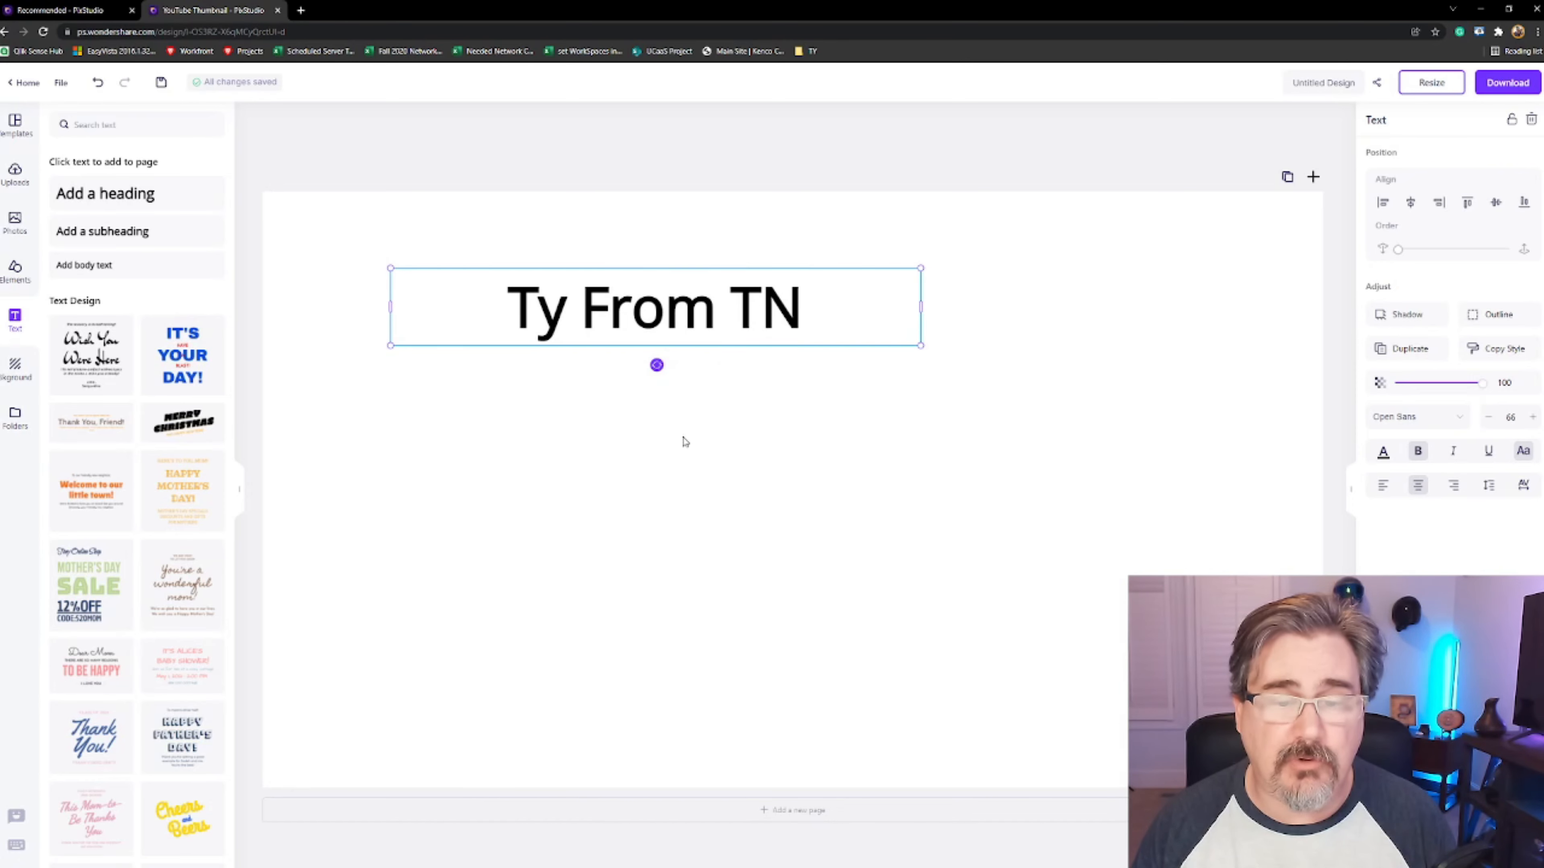
left_click(685, 443)
left_click(815, 340)
key("Delete")
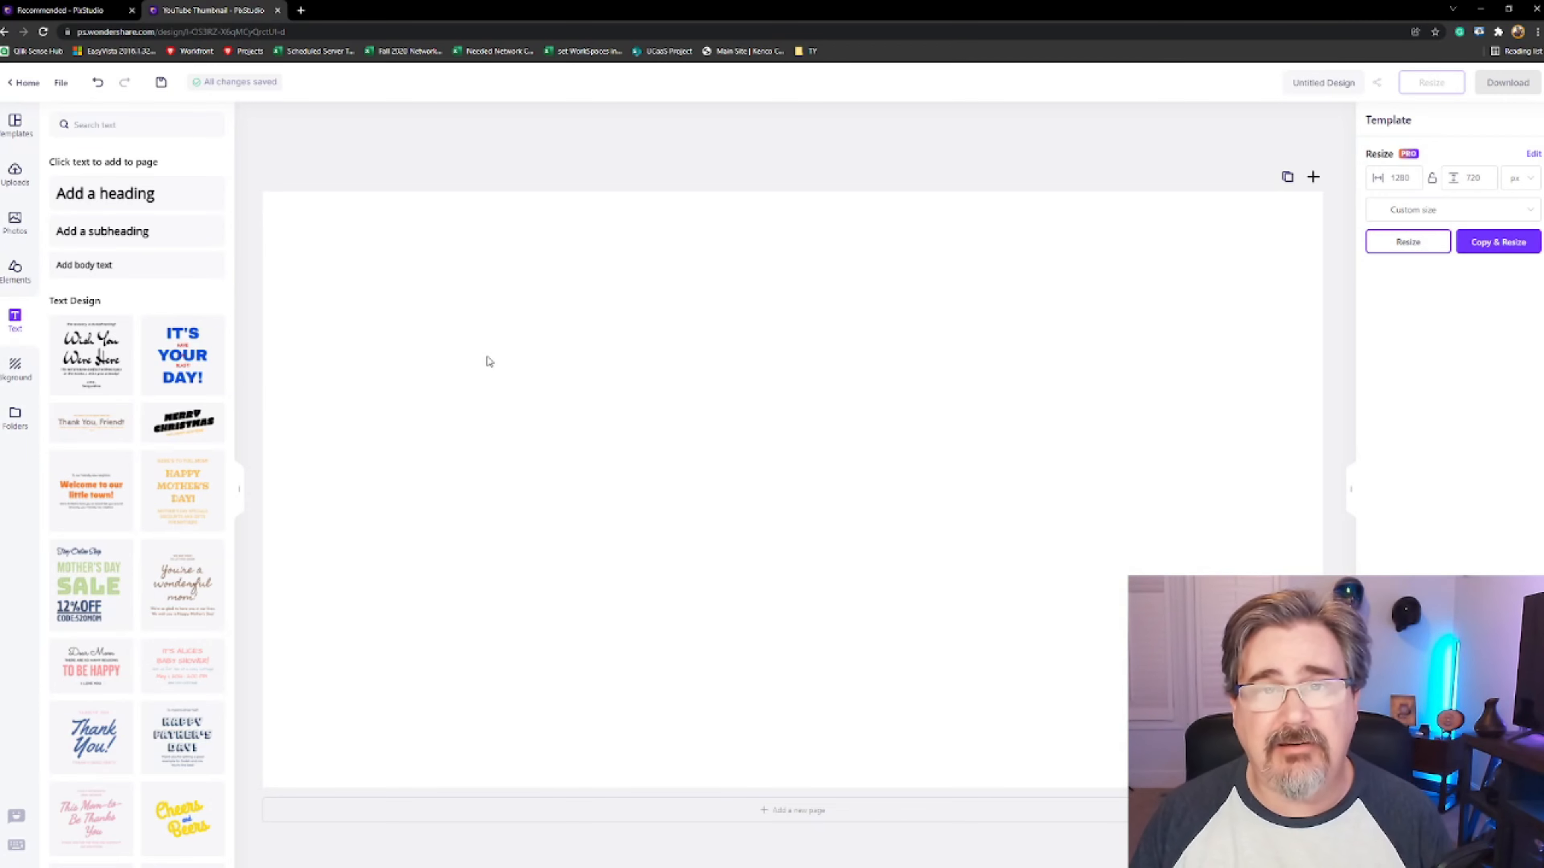
Apply a pink-and-teal burst background to the canvas and delete it again
left_click(18, 370)
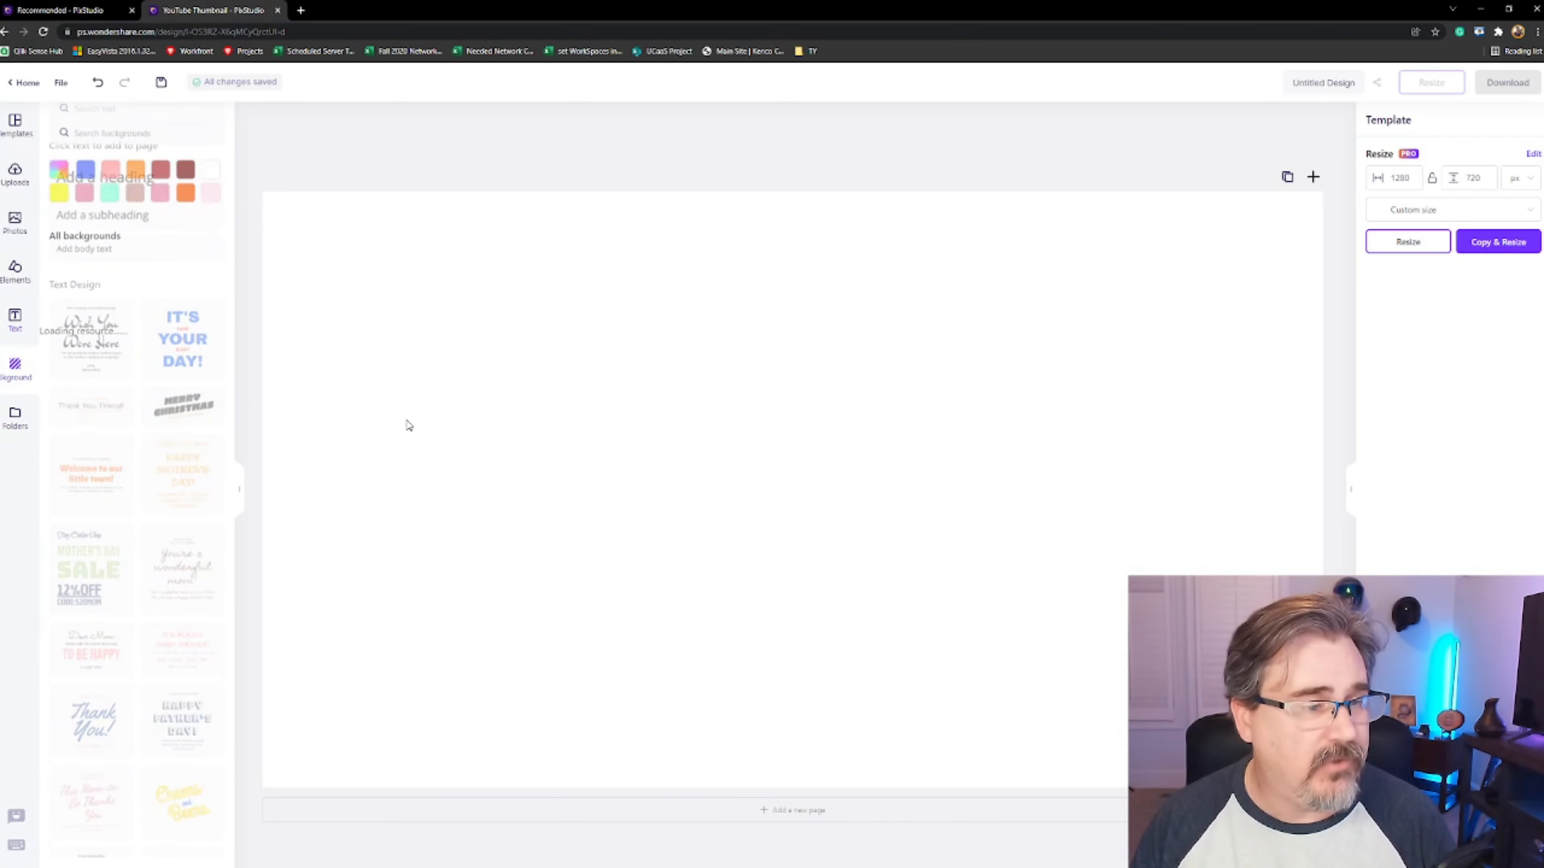
scroll(149, 450, "down", 7)
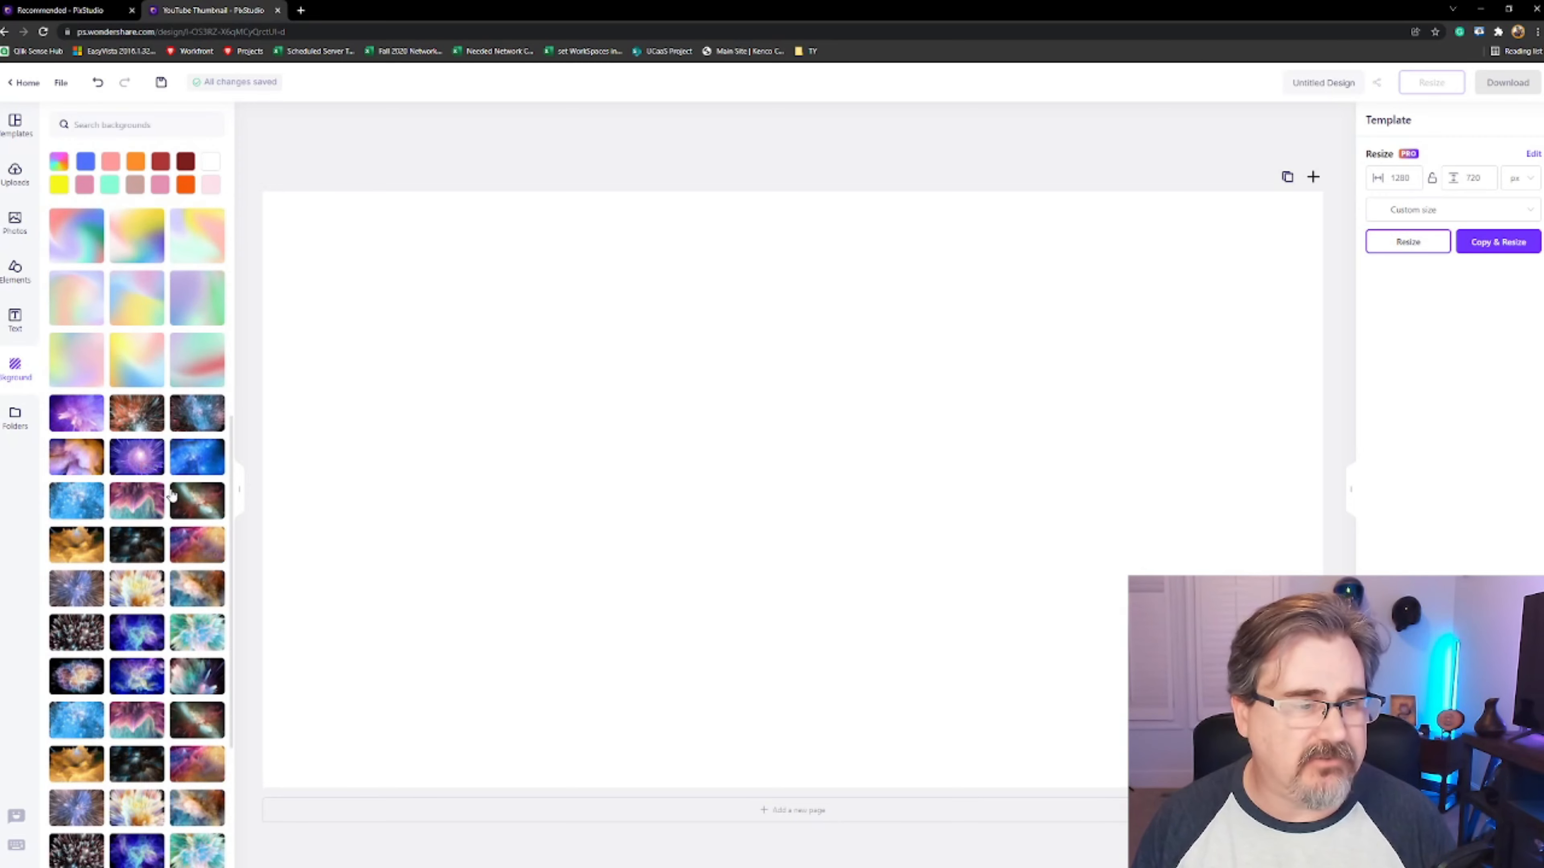
scroll(168, 465, "down", 1)
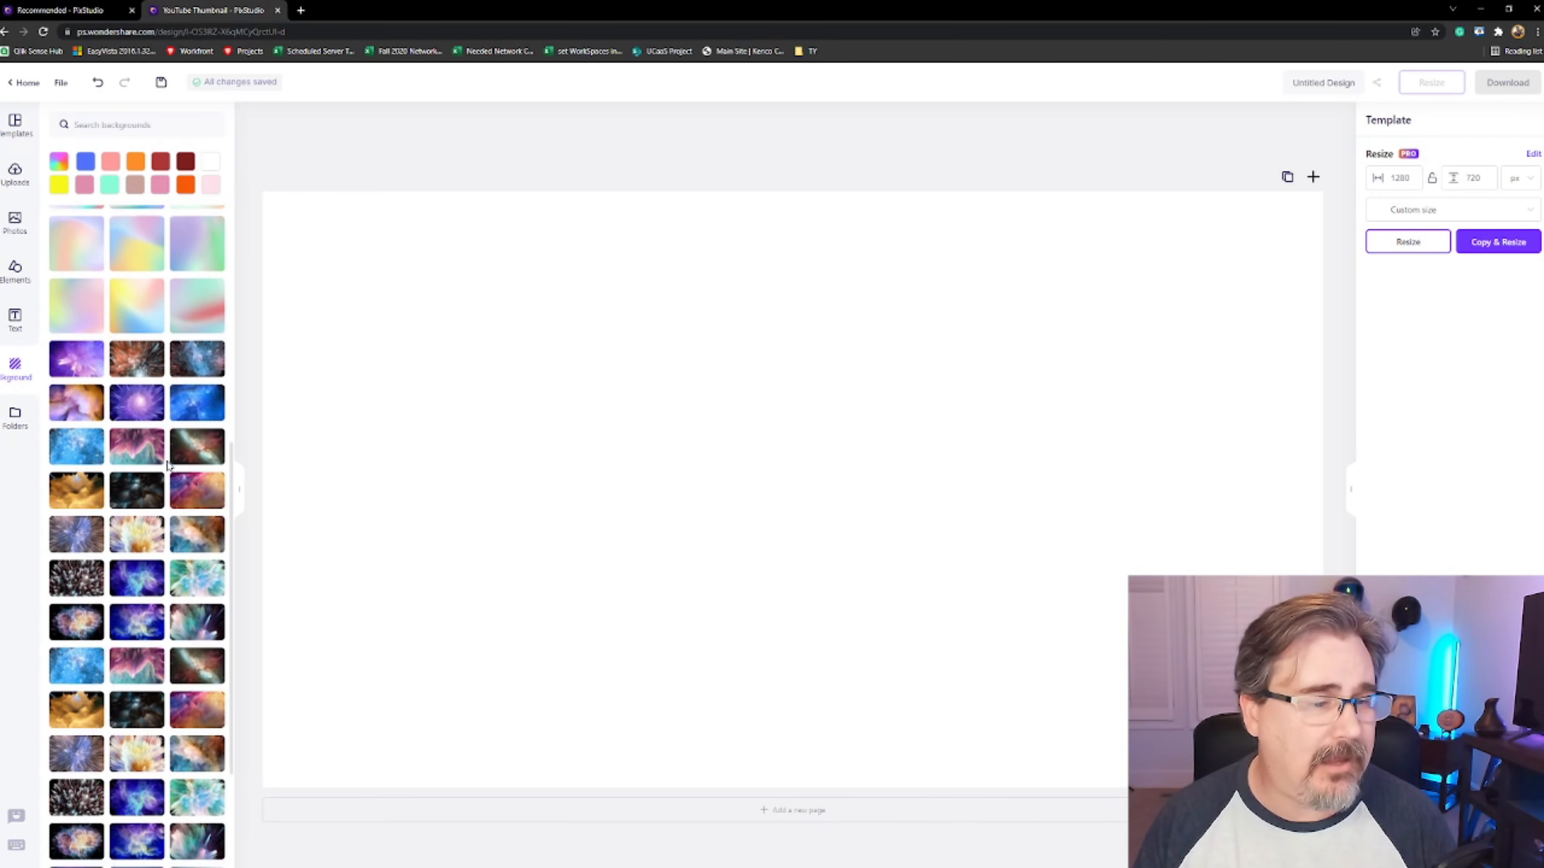
left_click_drag(146, 444, 470, 459)
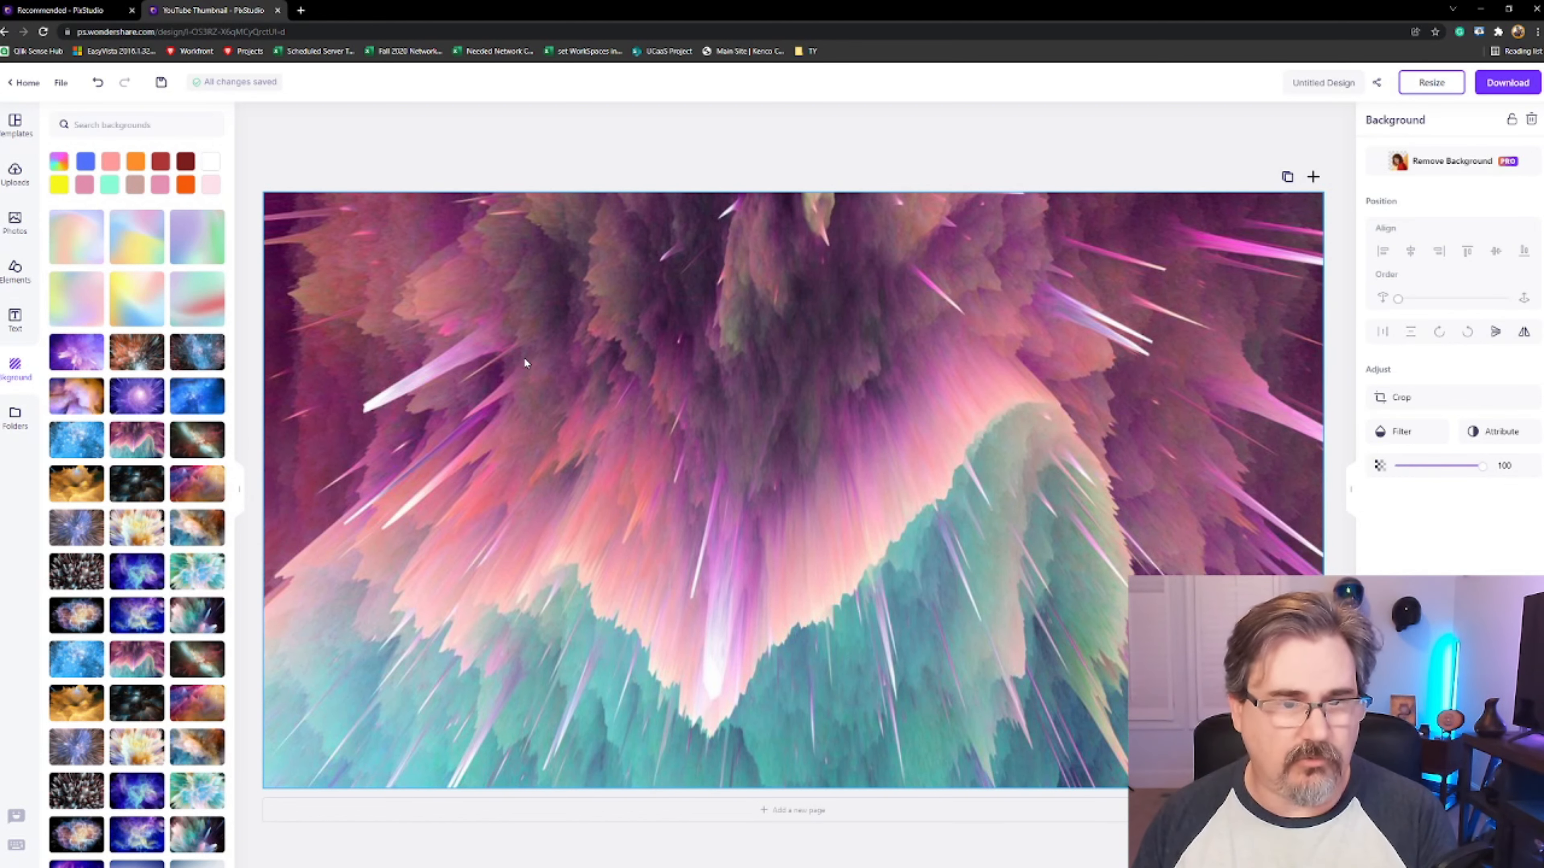
key("Delete")
left_click(14, 416)
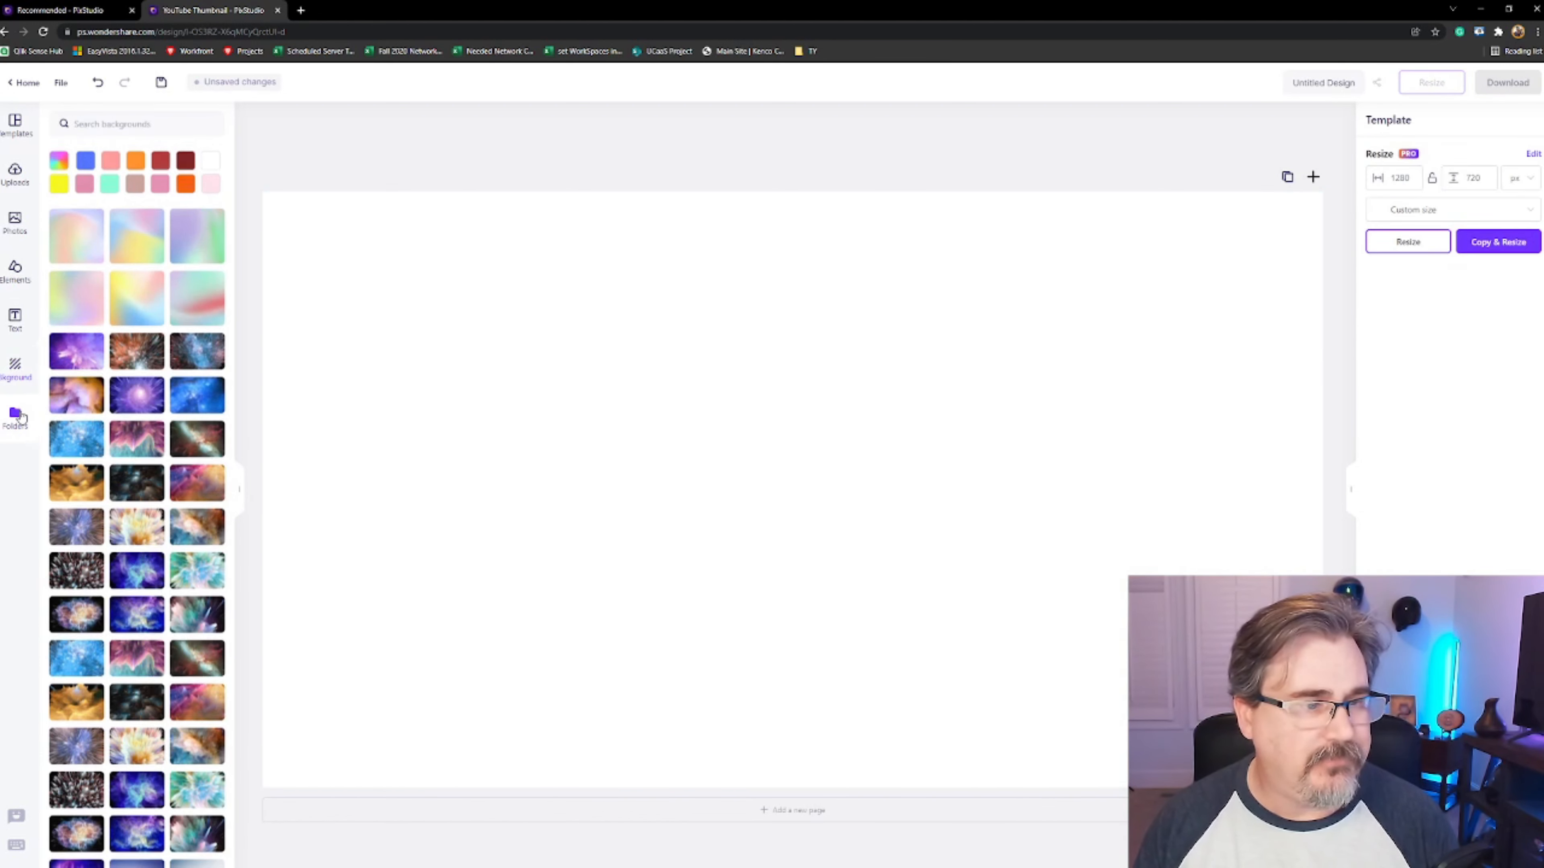
Browse the list of YouTube thumbnail templates
left_click(18, 135)
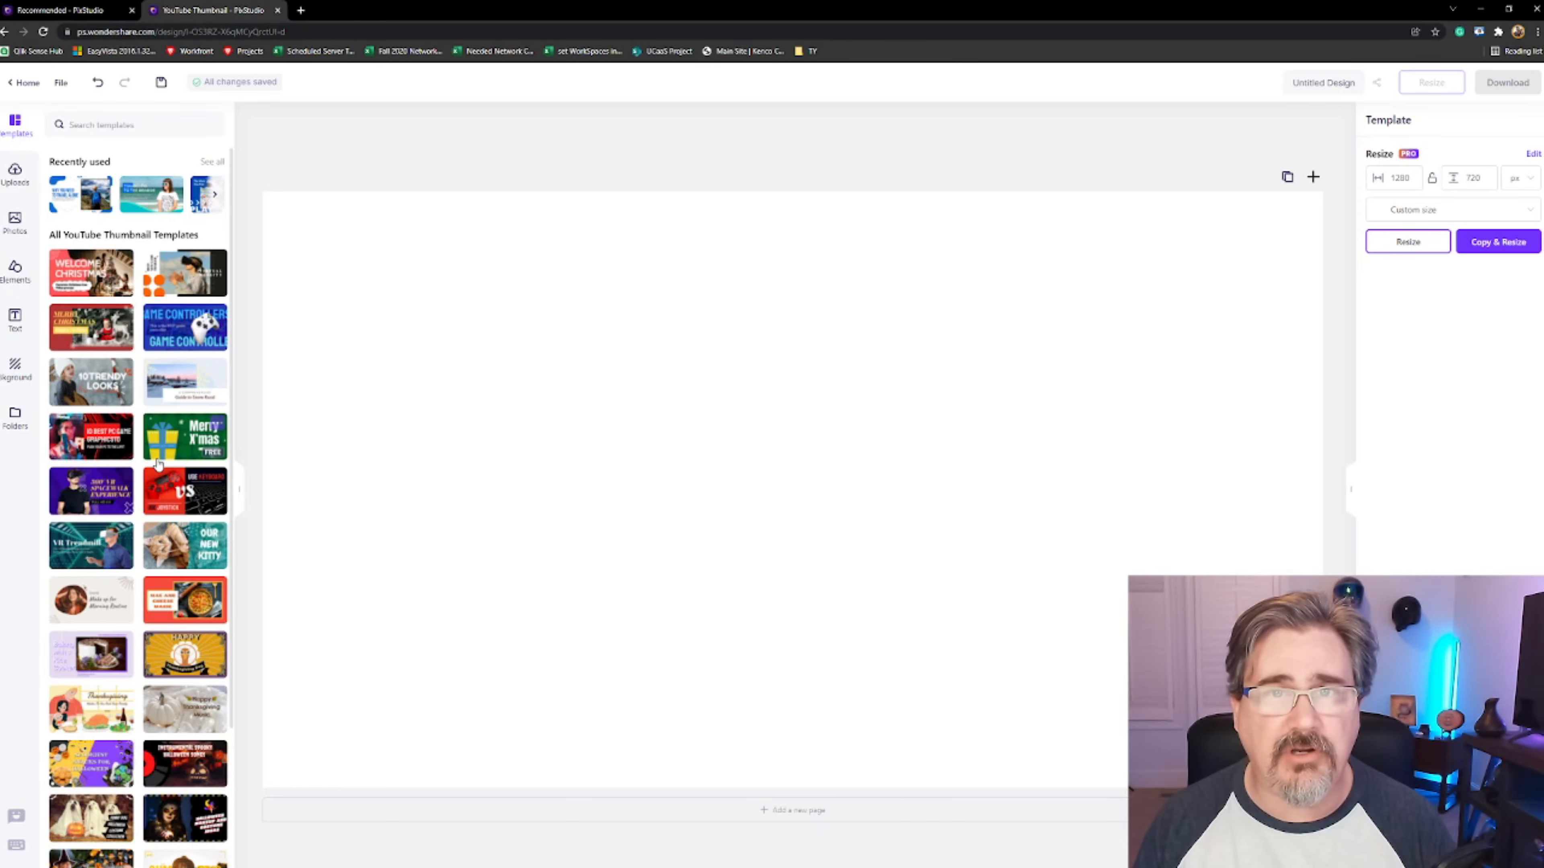
scroll(158, 469, "down", 7)
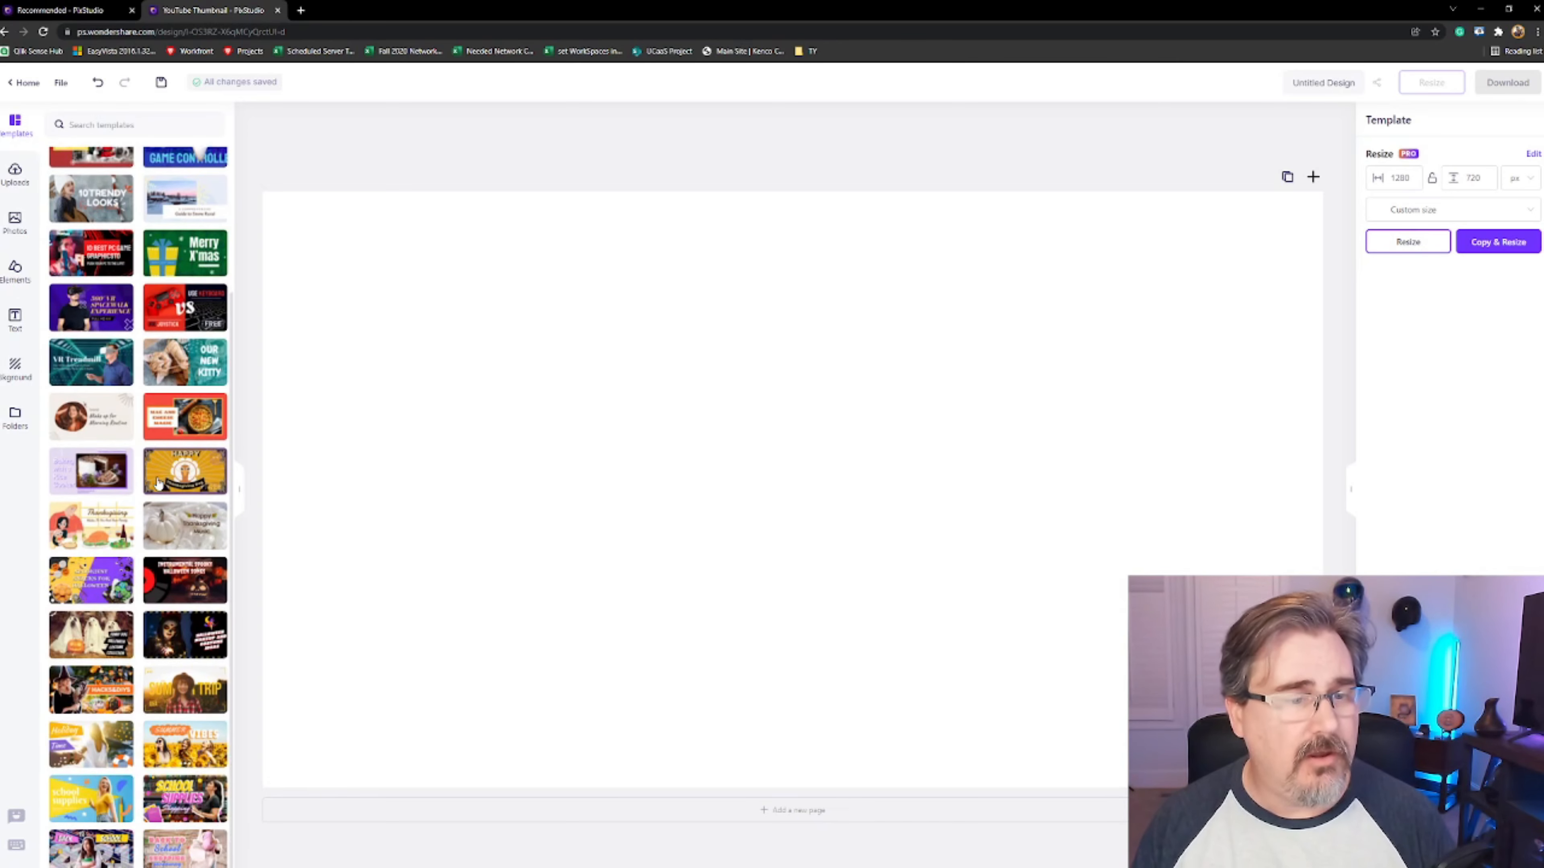
scroll(158, 482, "down", 3)
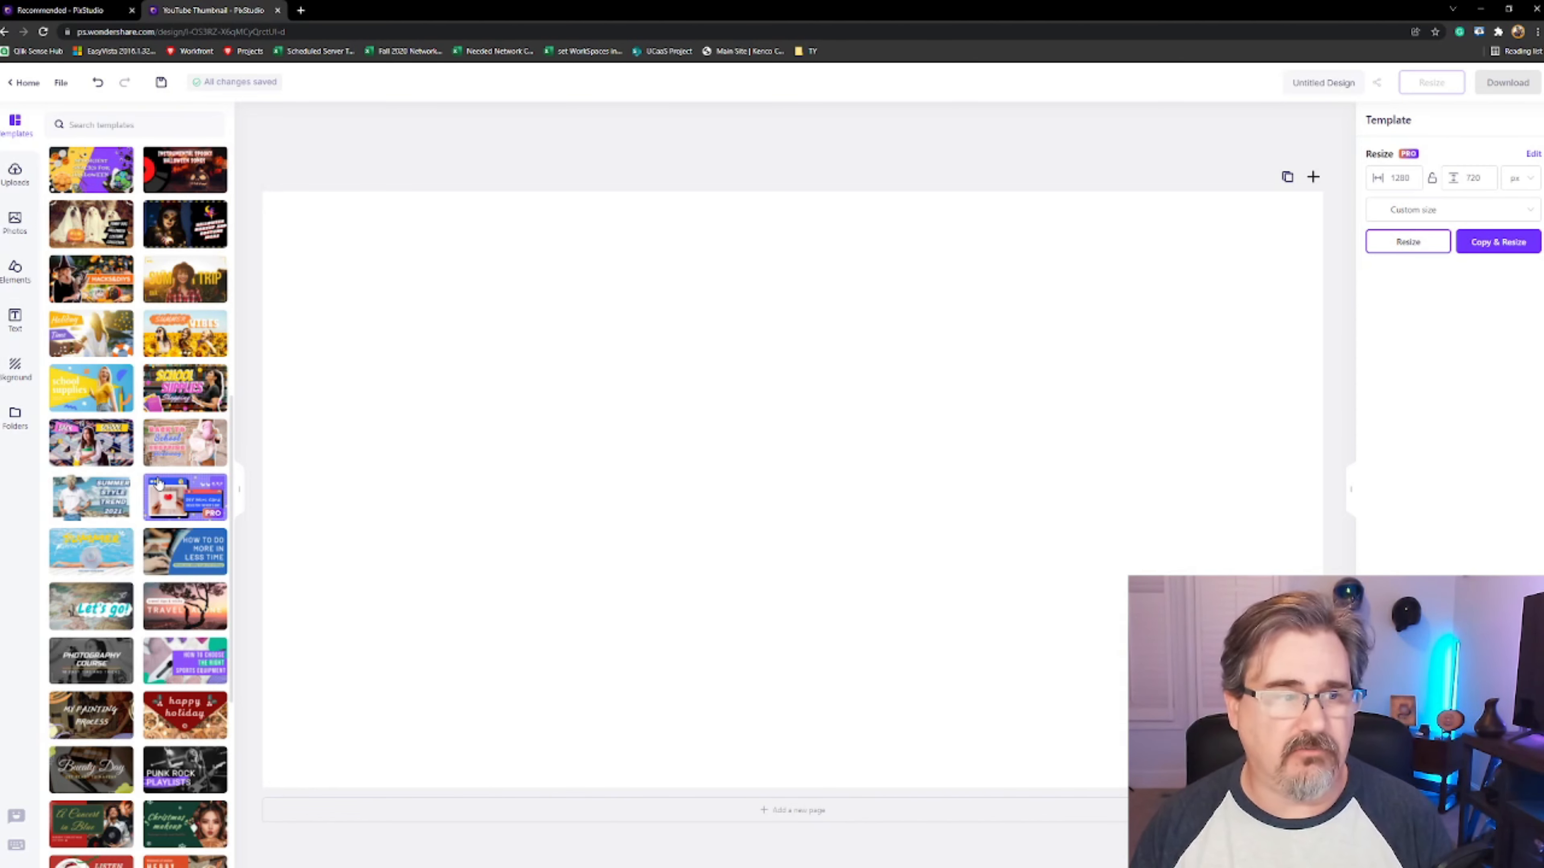
scroll(156, 398, "up", 10)
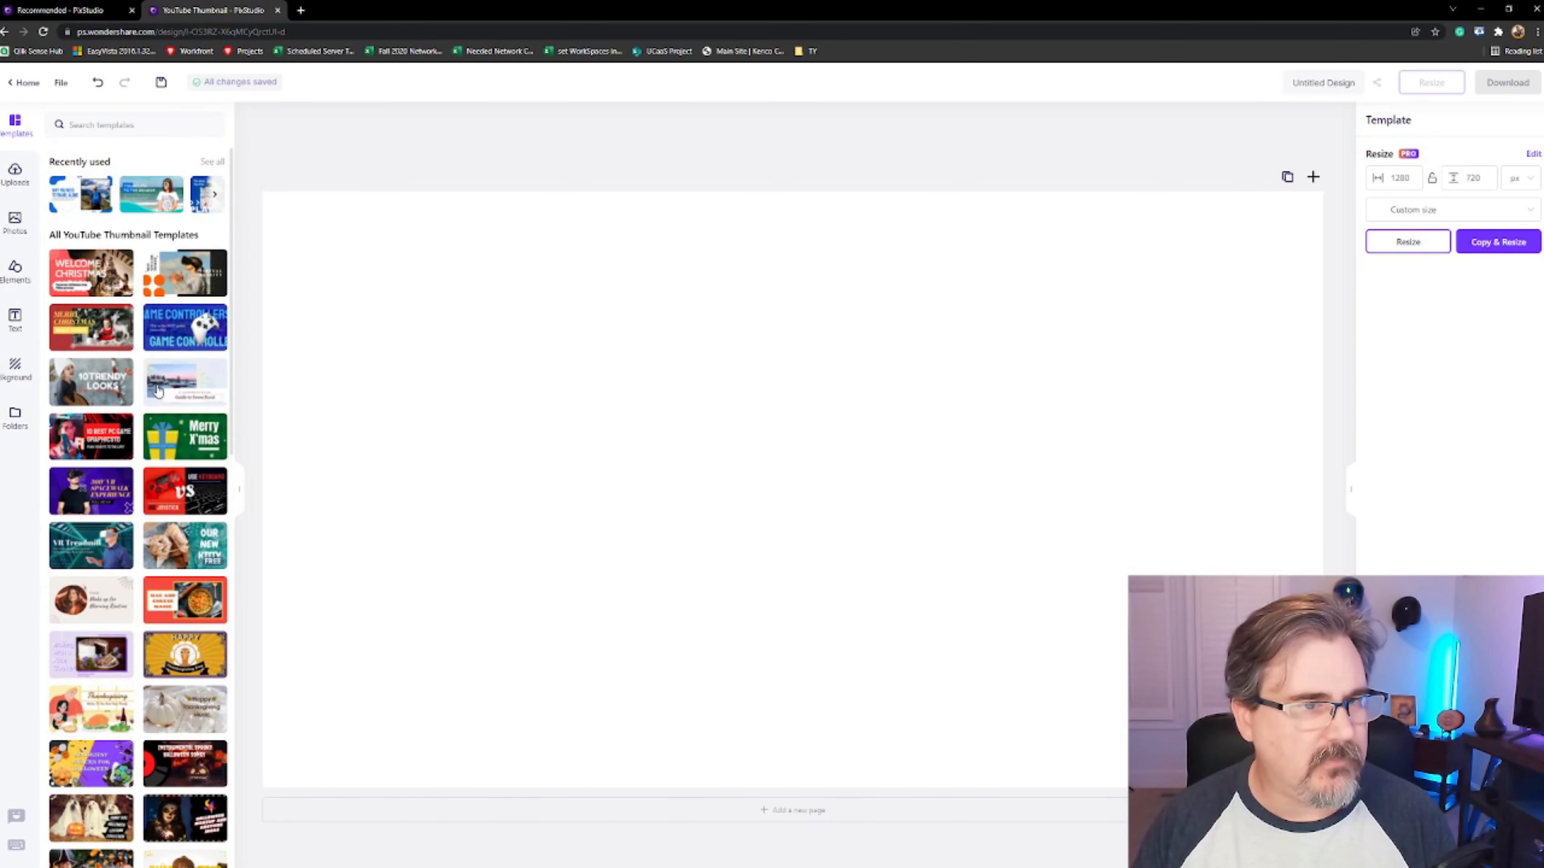
Open the liked "Work From Home" template from the Likes folder as a new design
left_click(17, 418)
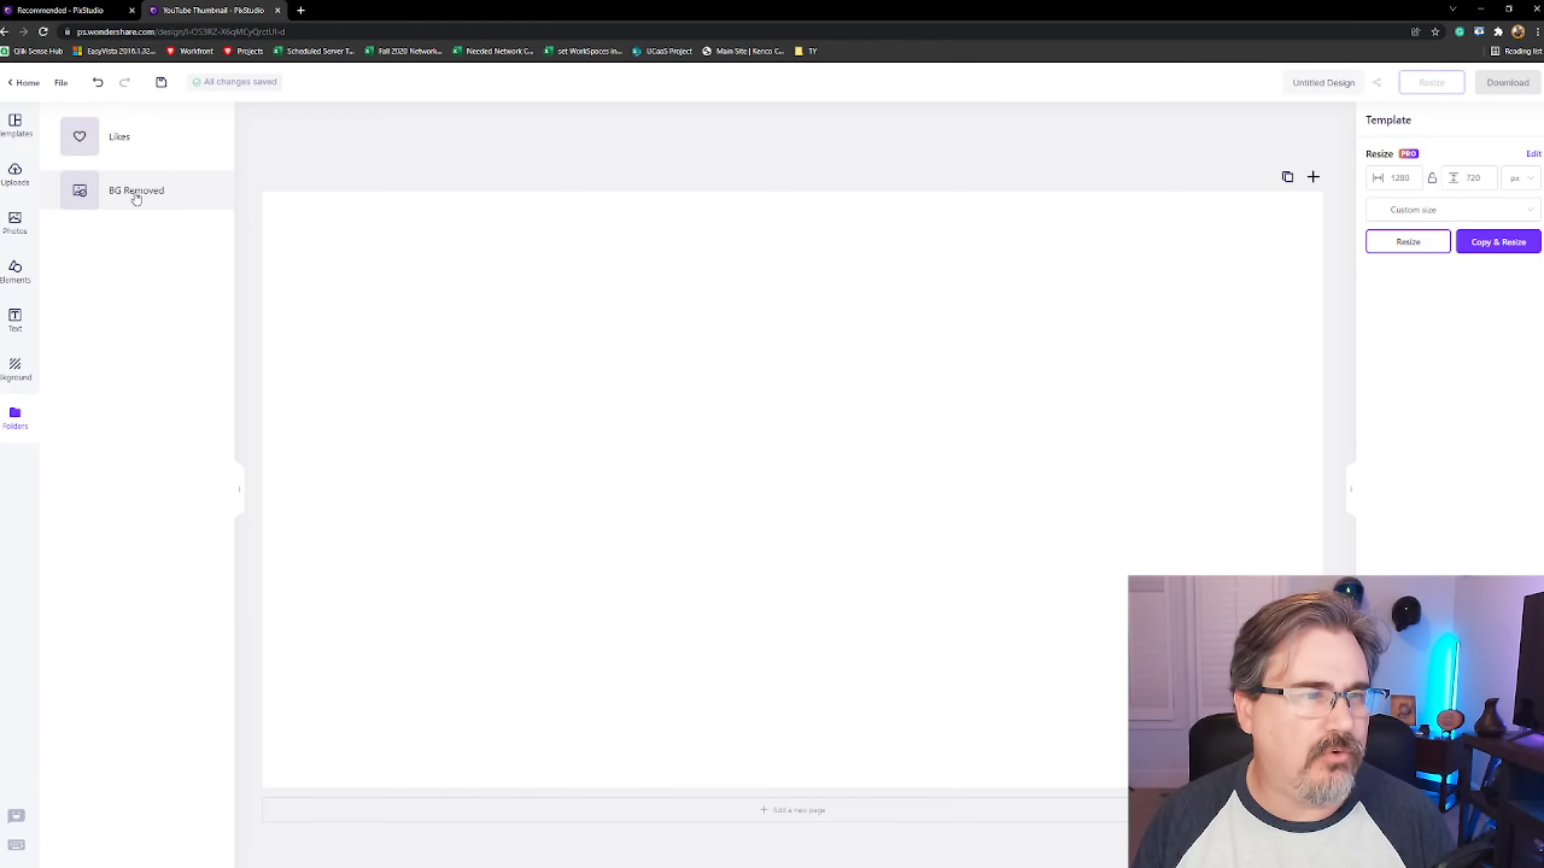
left_click(127, 144)
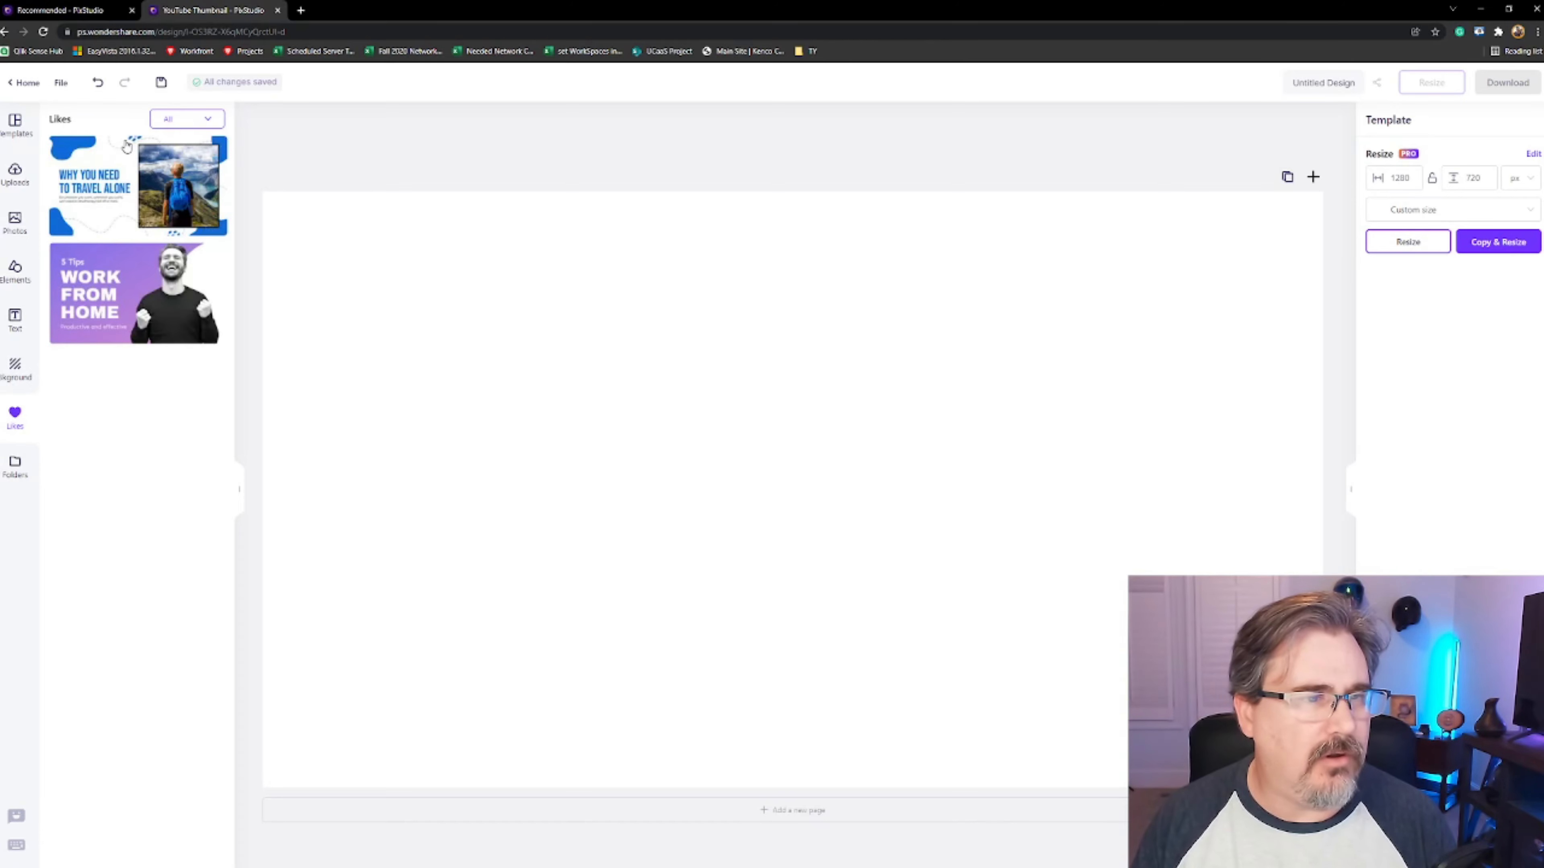
left_click_drag(132, 283, 514, 383)
left_click(143, 290)
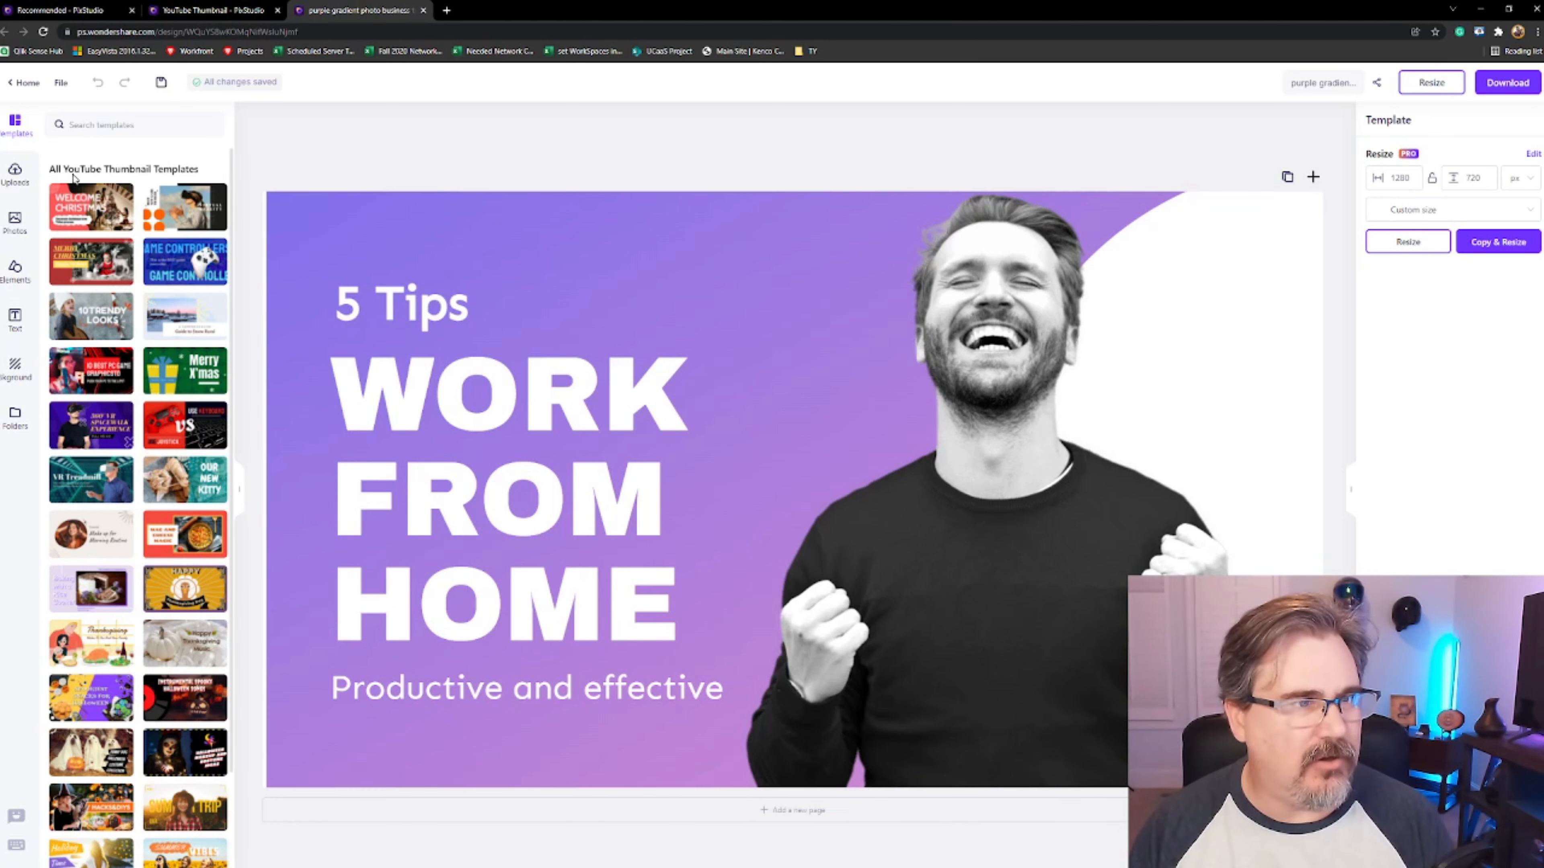
Upload the photo DSC00962 from the Photos folder on the Backup Plus (E:) drive
left_click(15, 173)
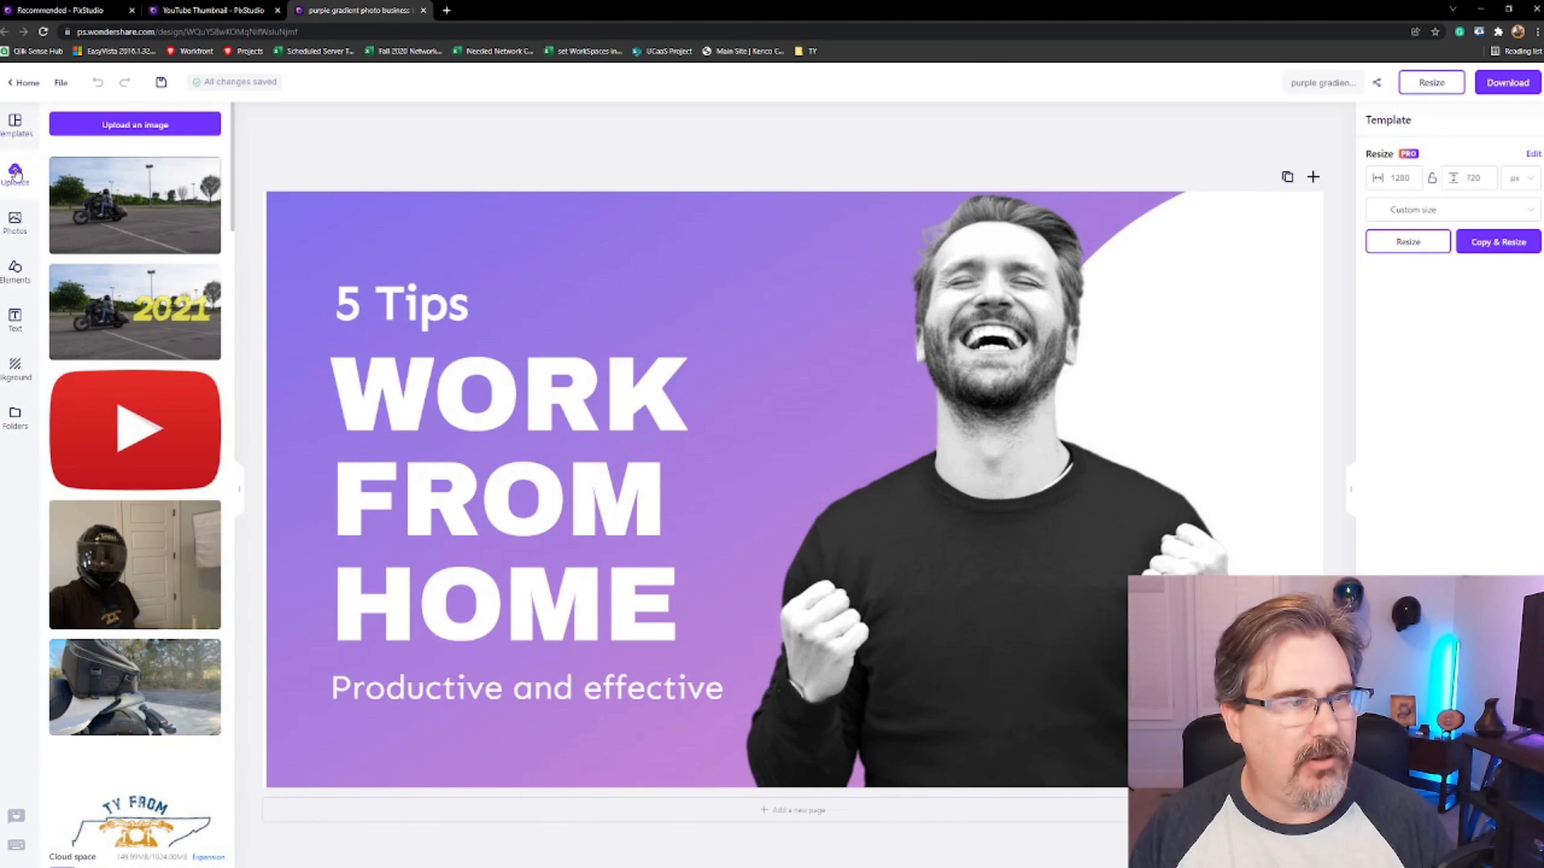
left_click(135, 127)
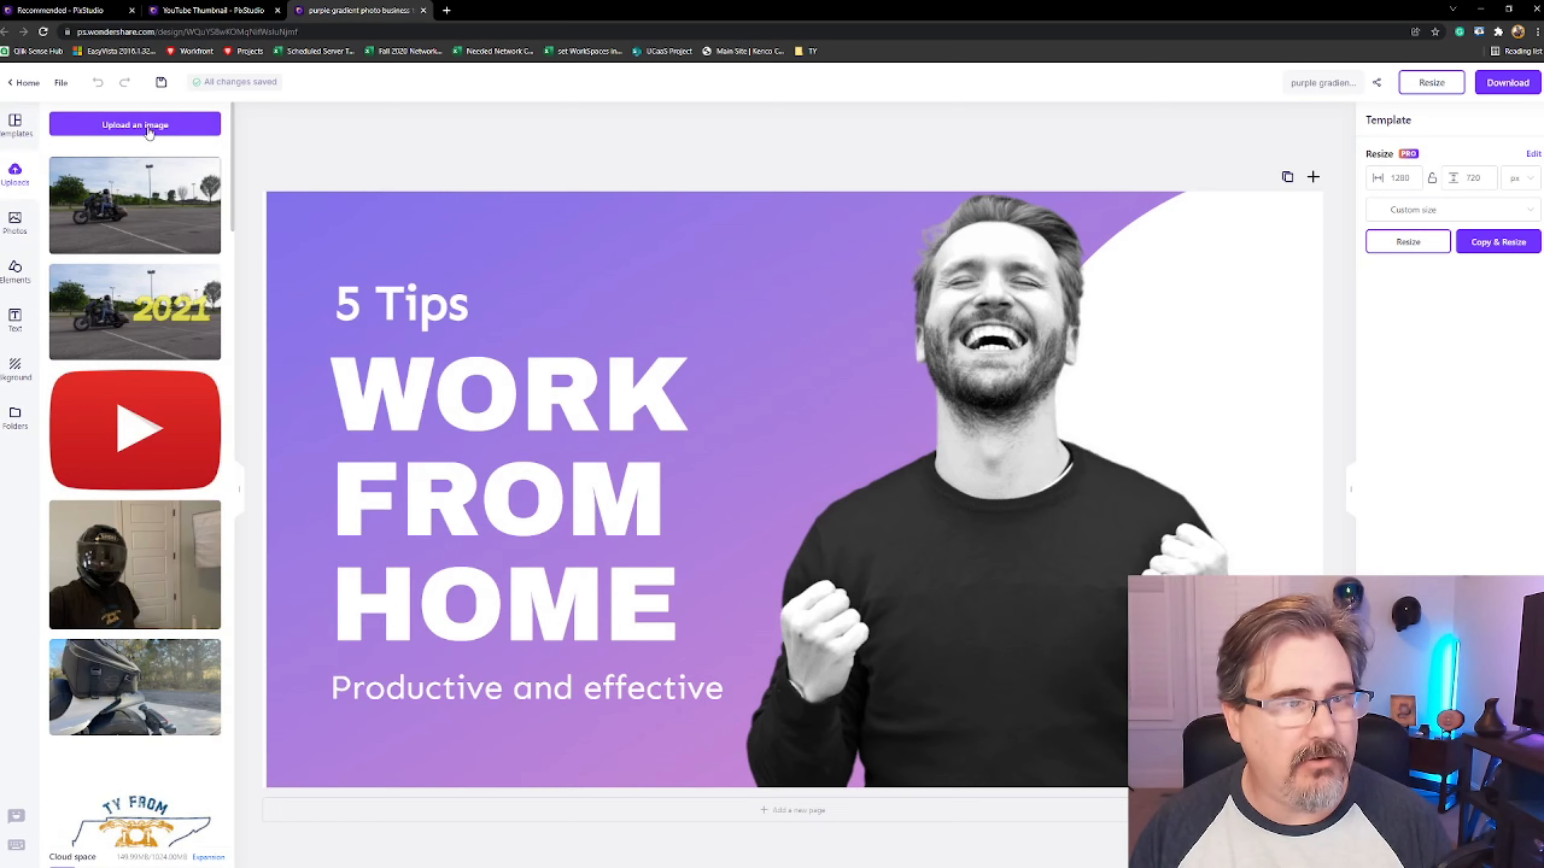
left_click_drag(290, 12, 565, 122)
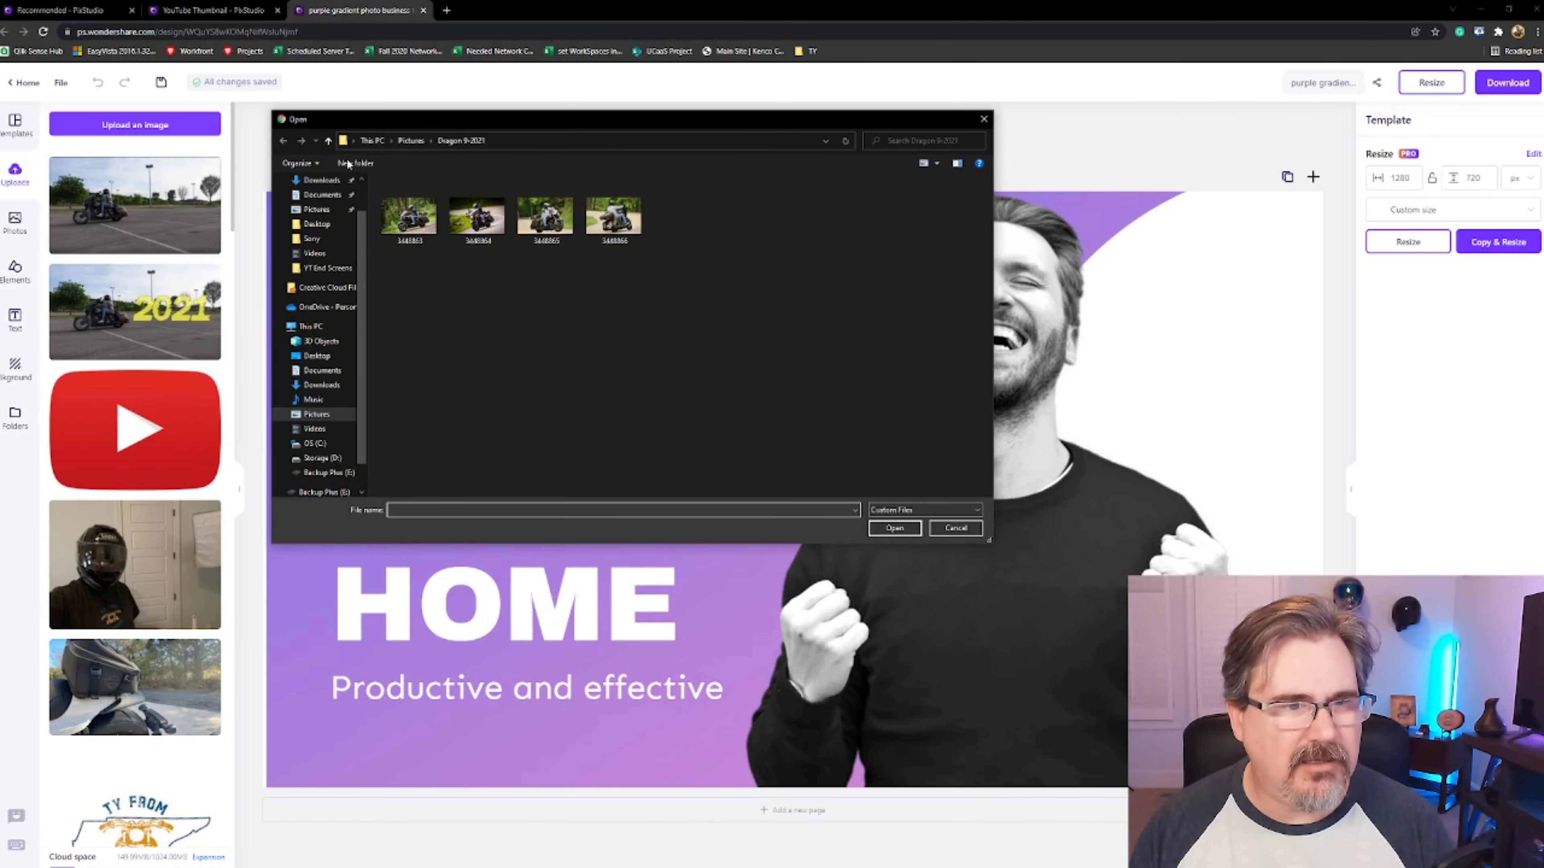
scroll(351, 435, "down", 1)
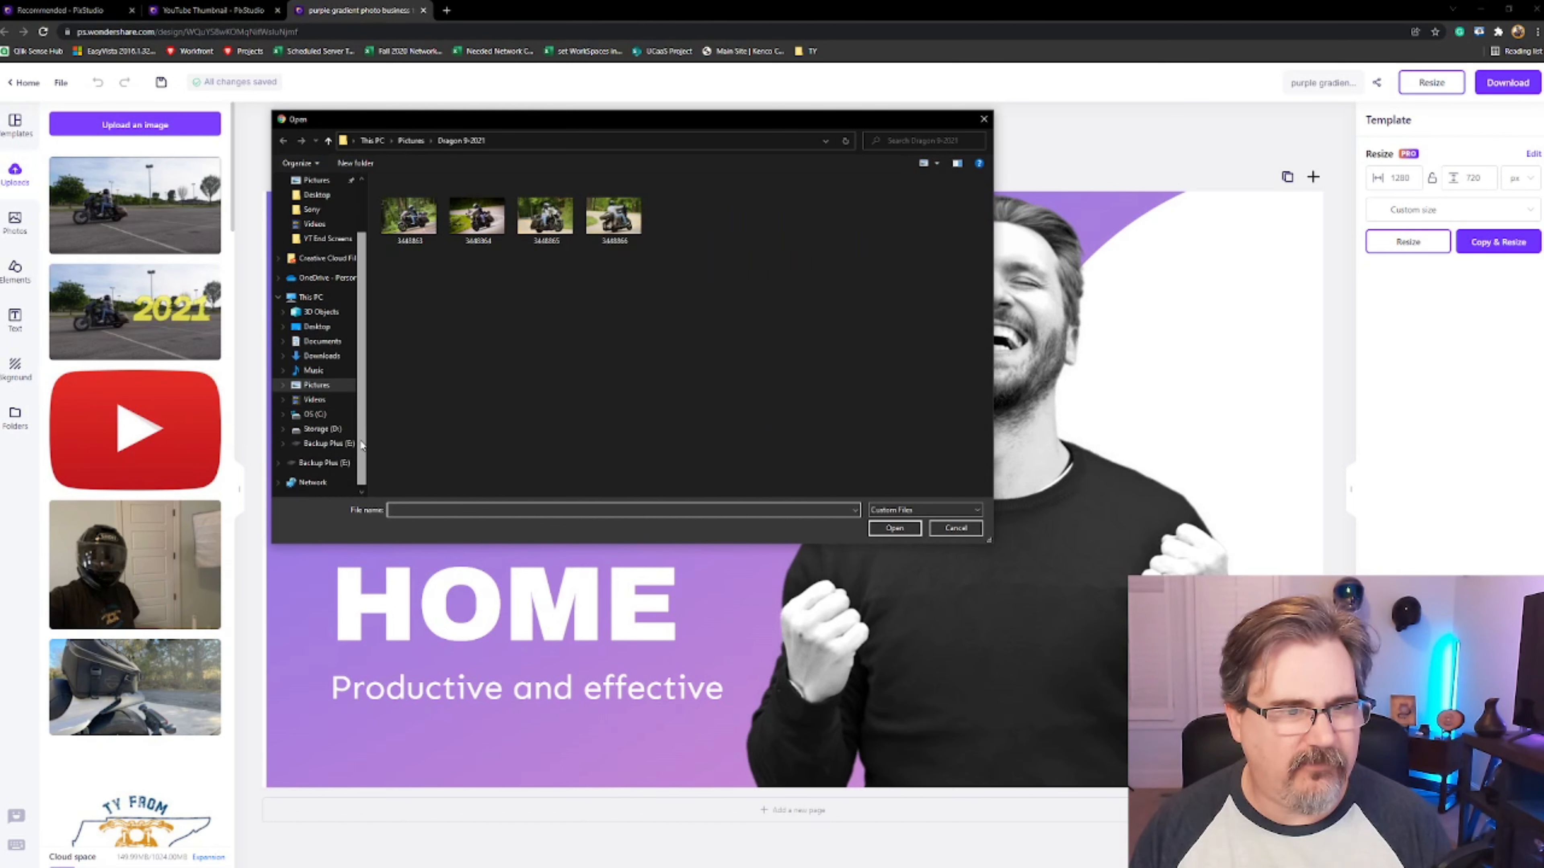
left_click(322, 443)
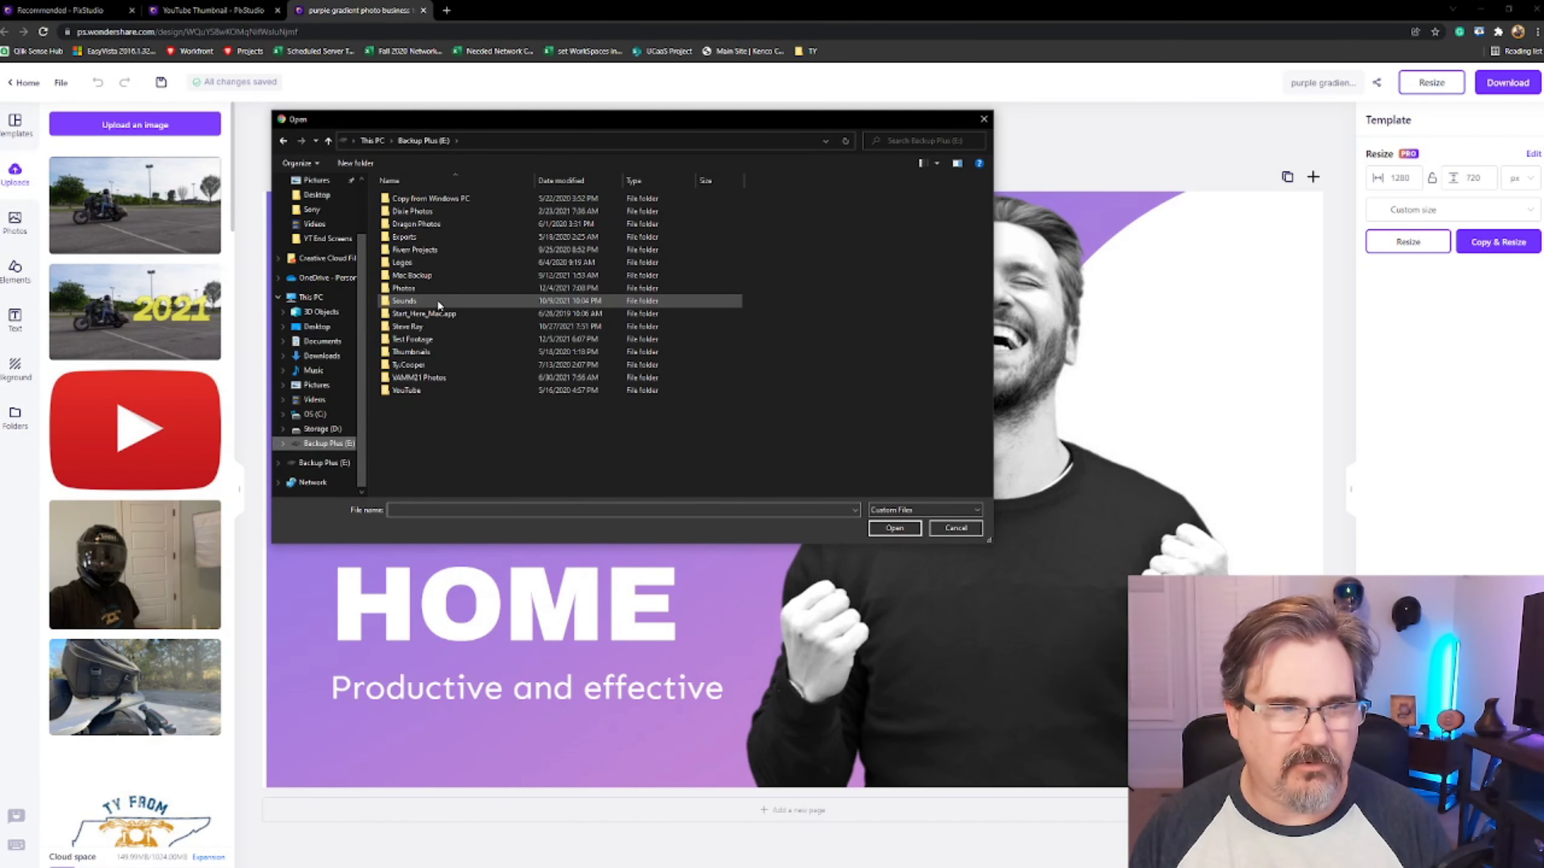
double_click(435, 287)
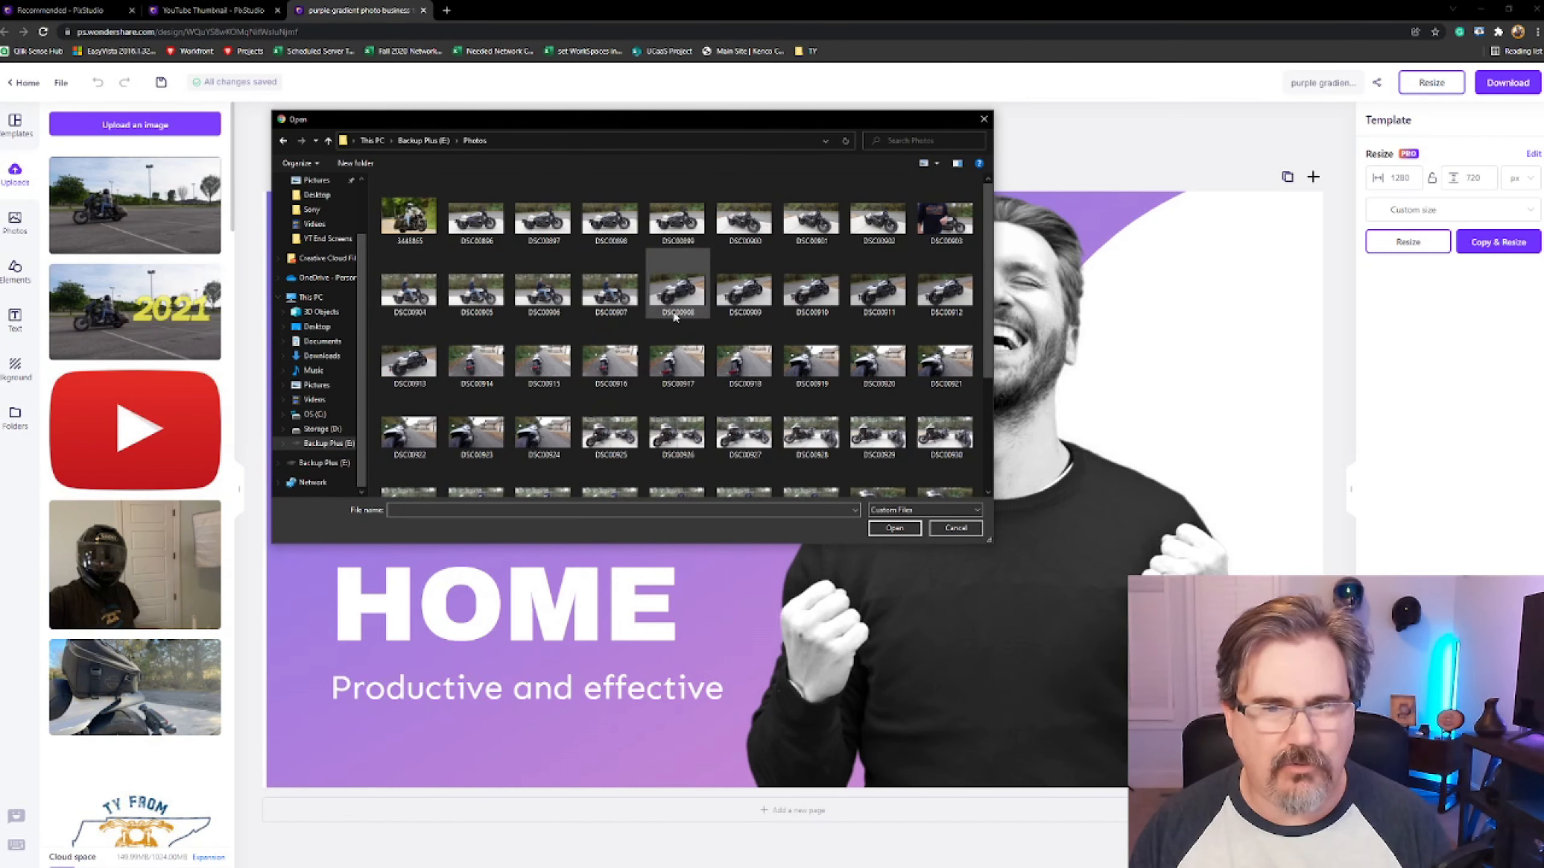
left_click(742, 468)
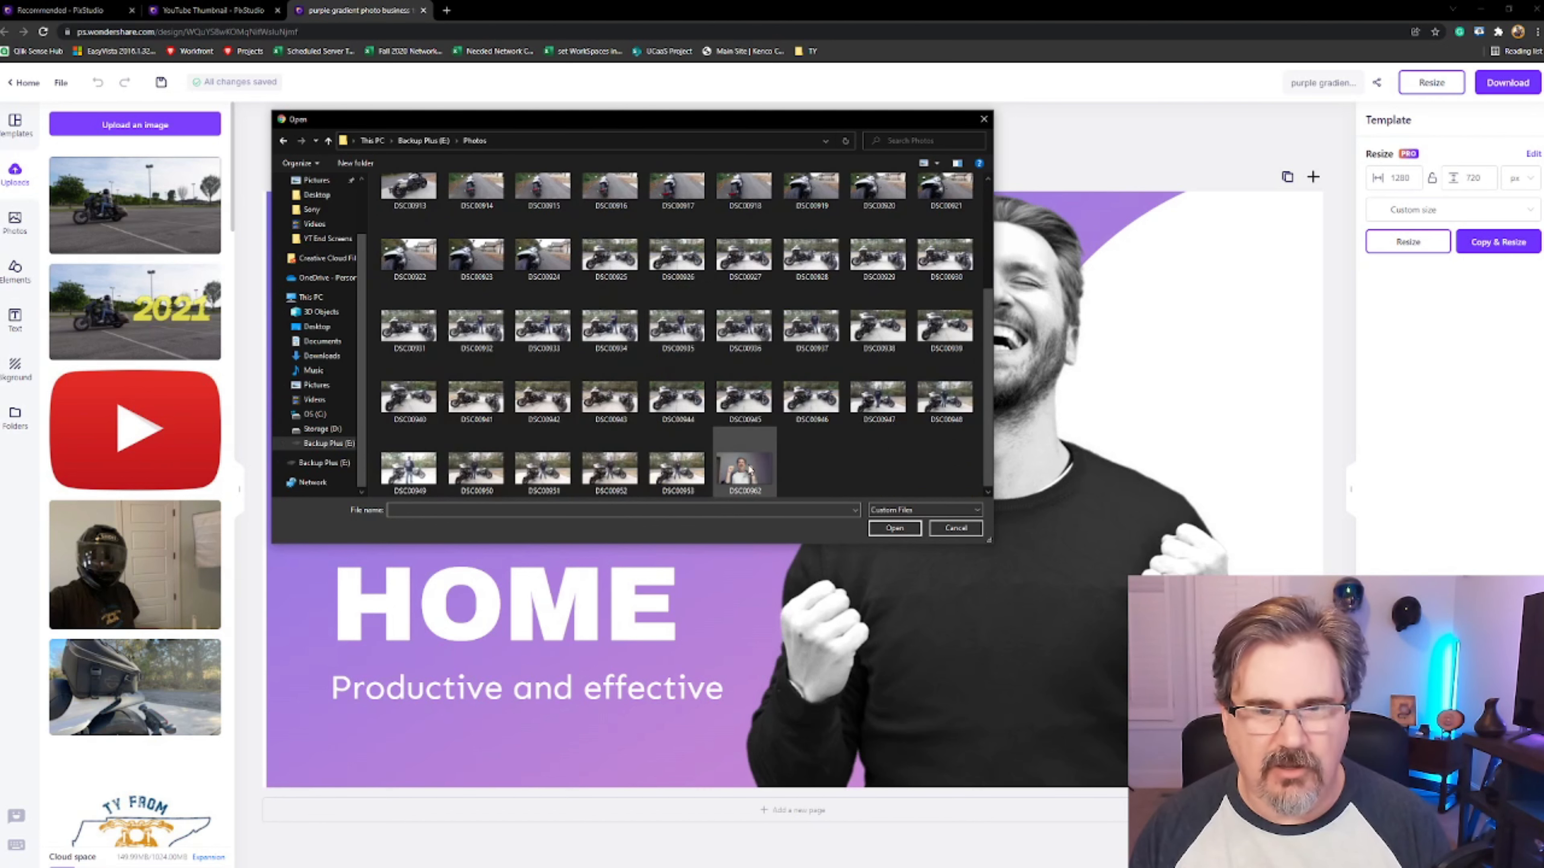
left_click(896, 529)
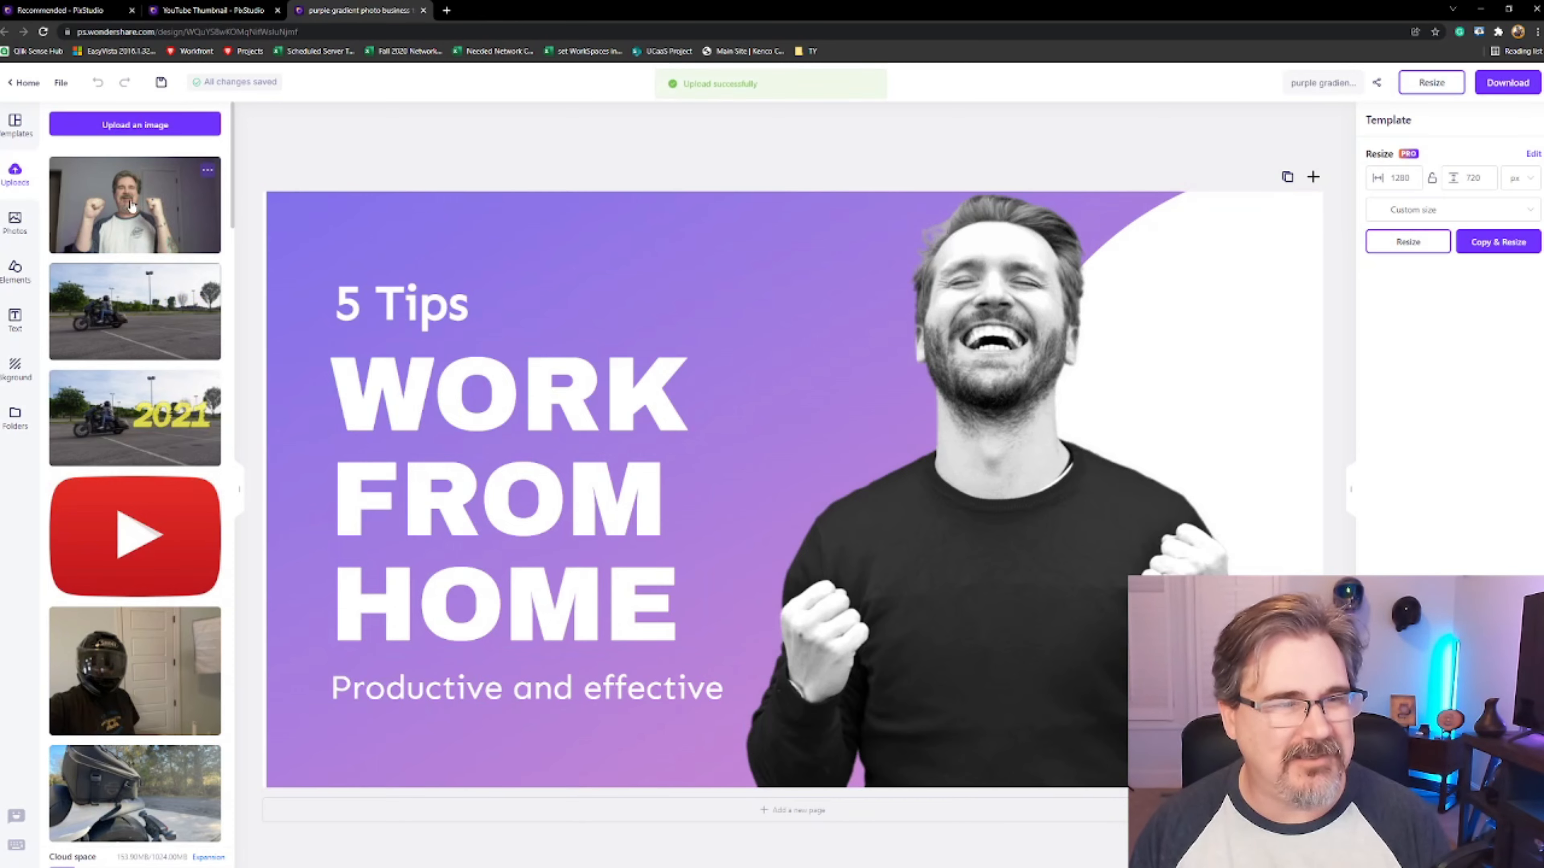
Place the uploaded photo in the middle of the template and remove its background
left_click_drag(128, 210, 608, 313)
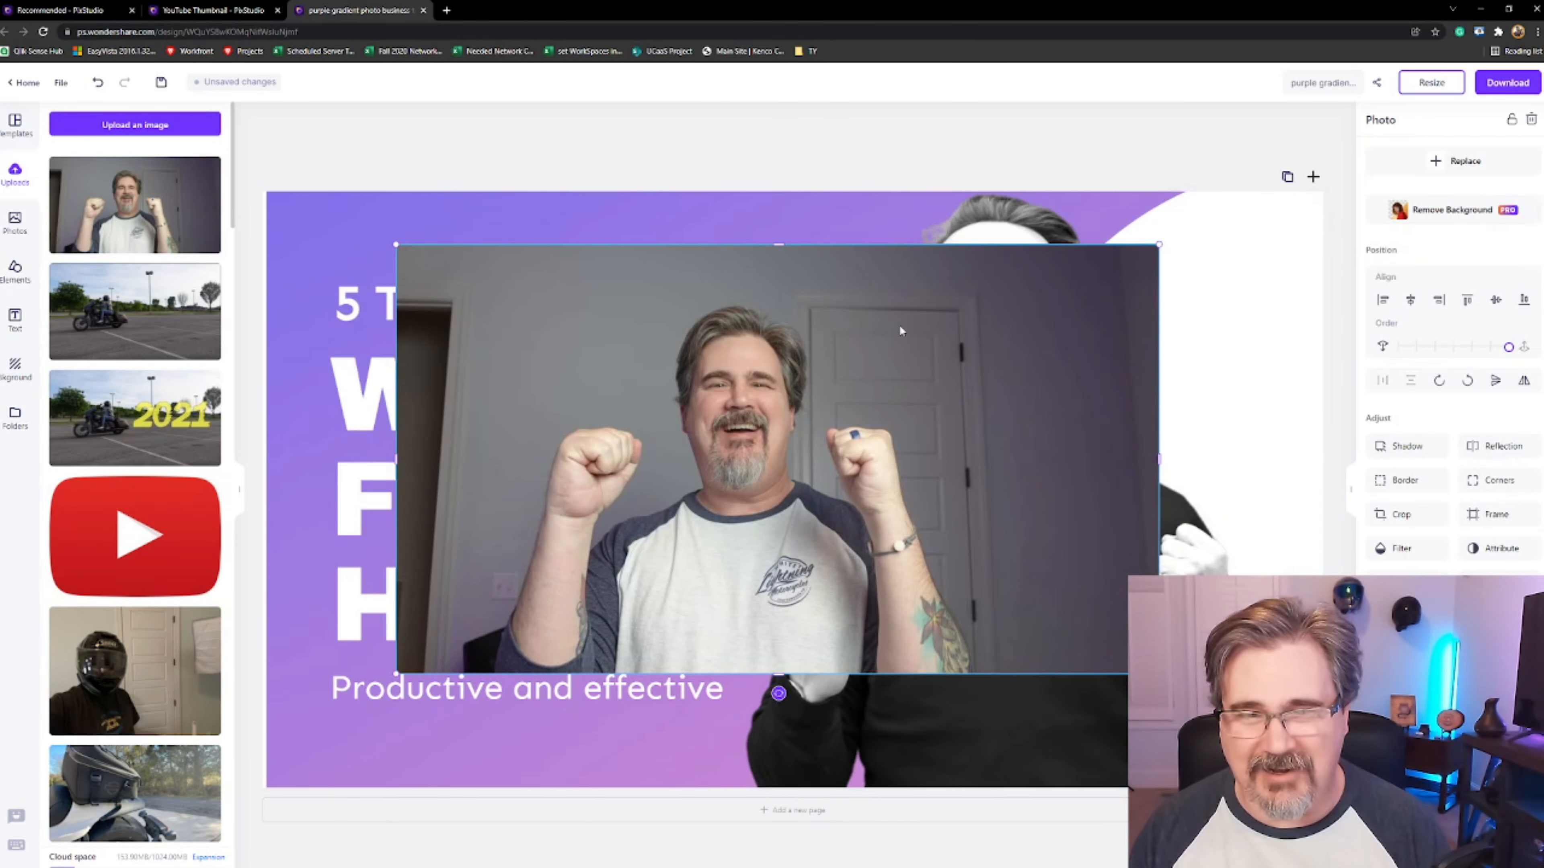
left_click_drag(902, 331, 619, 338)
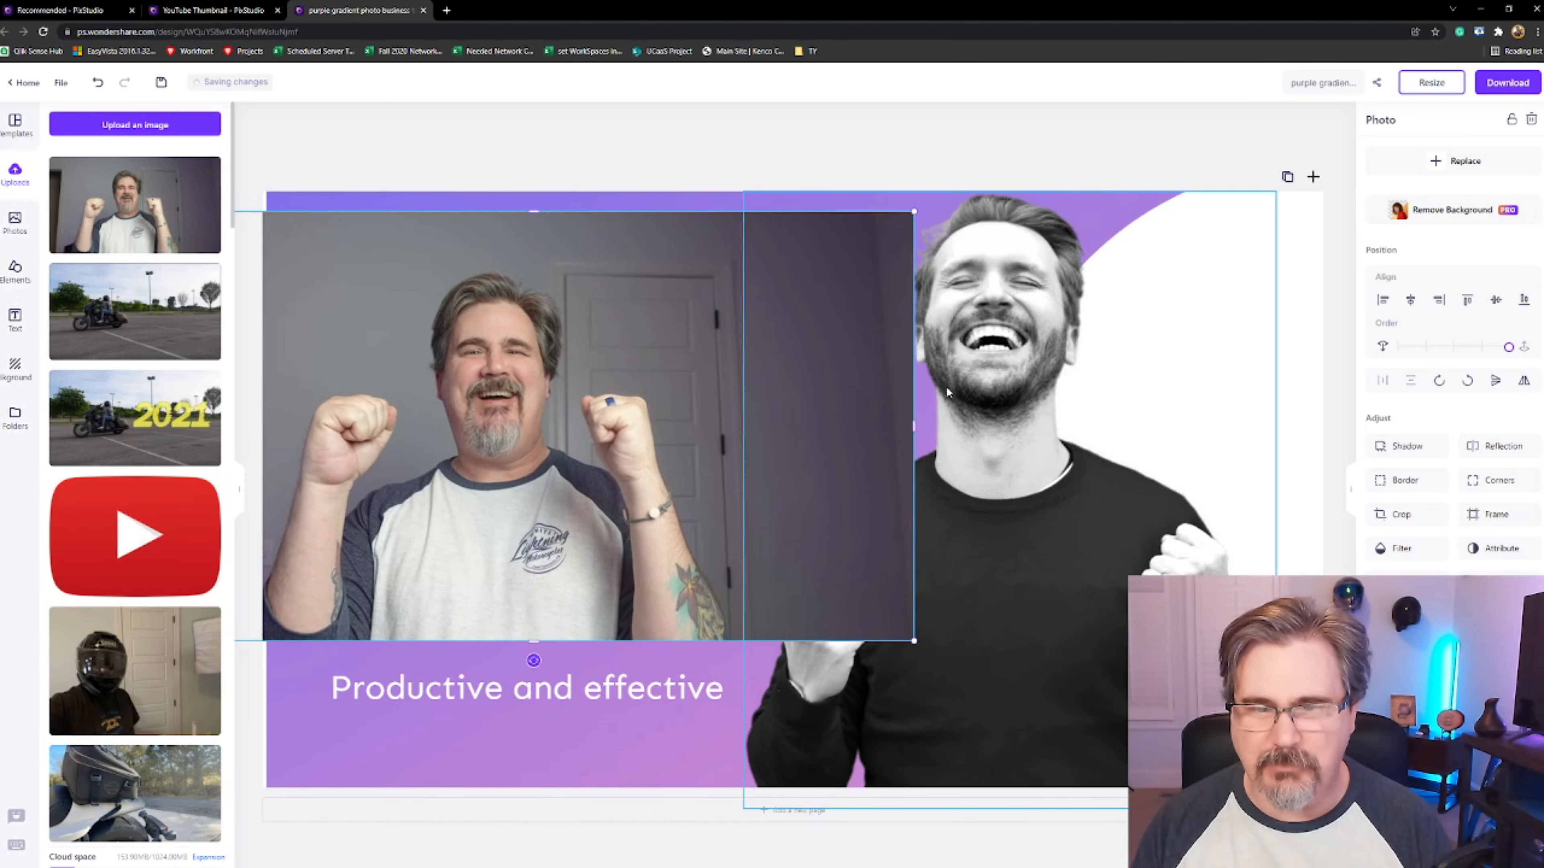
left_click_drag(587, 349, 850, 344)
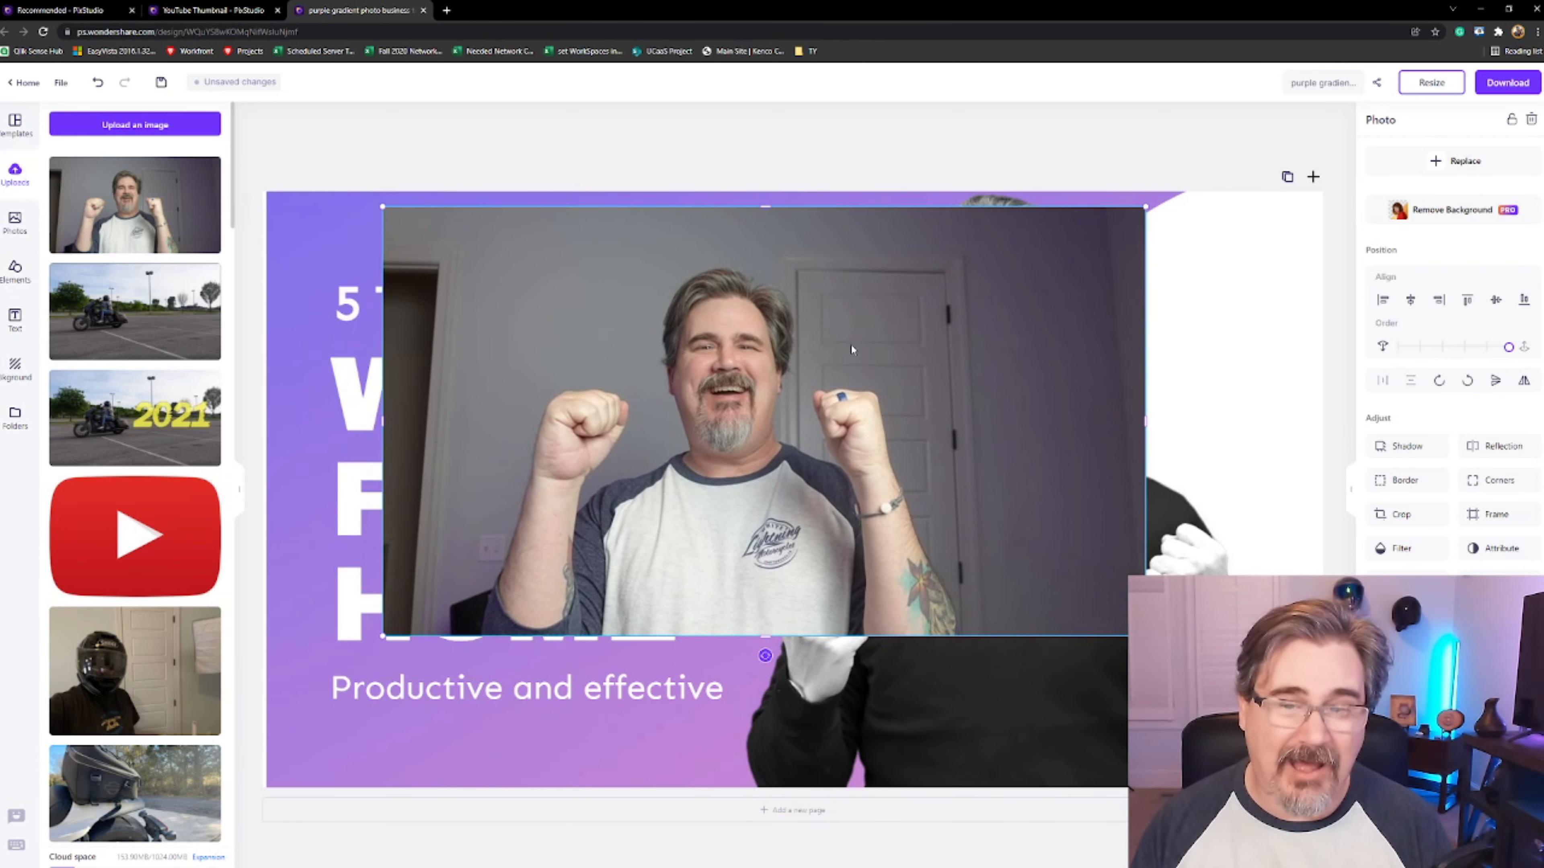
left_click(1462, 222)
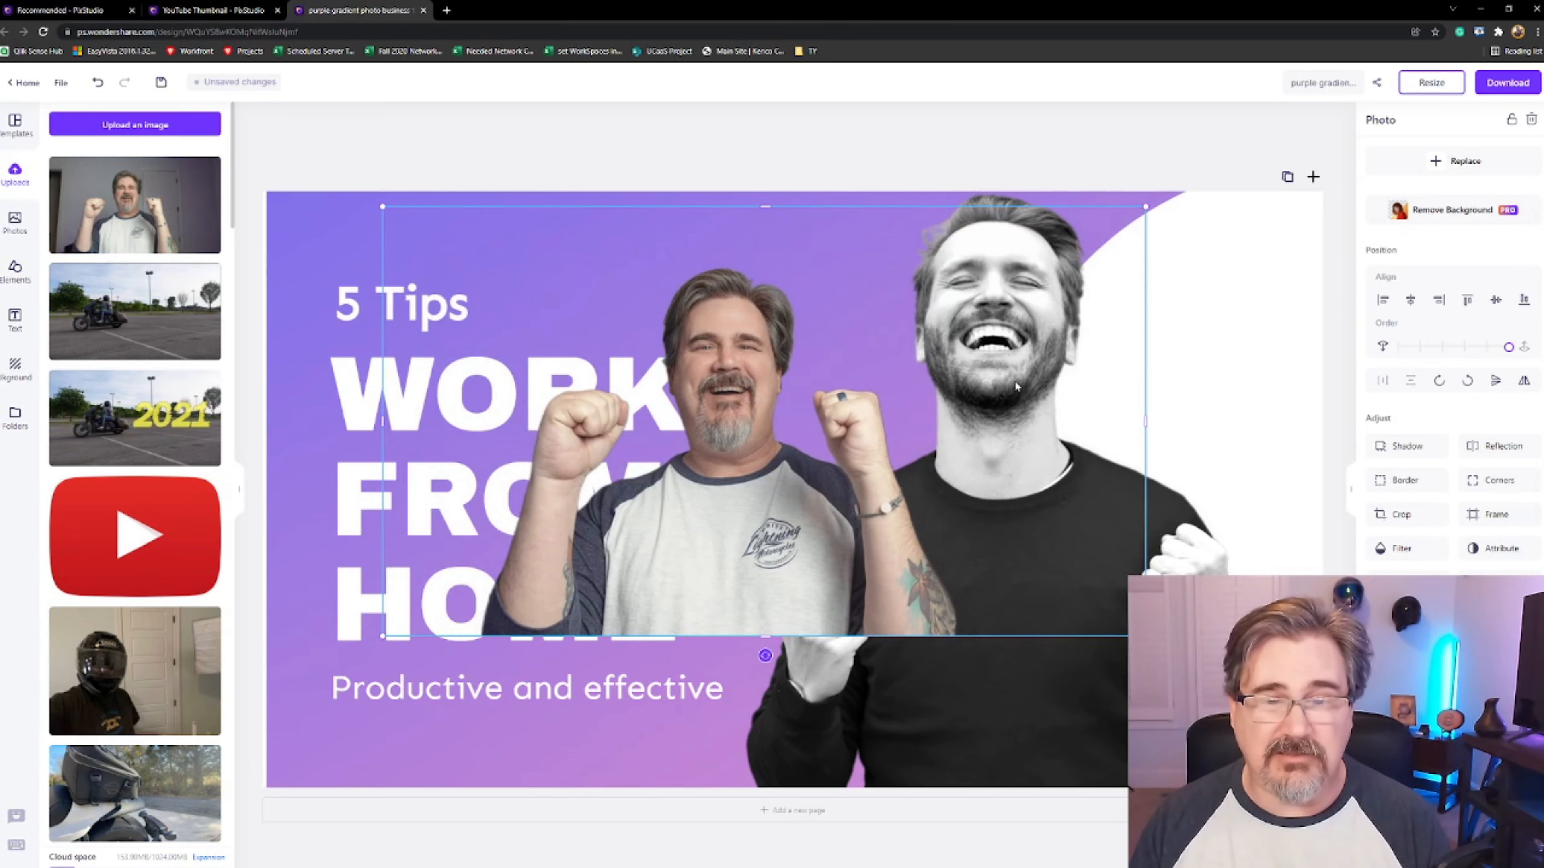
Move the uploaded photo up and to the left, then delete the template's stock model photo
left_click_drag(739, 328, 637, 277)
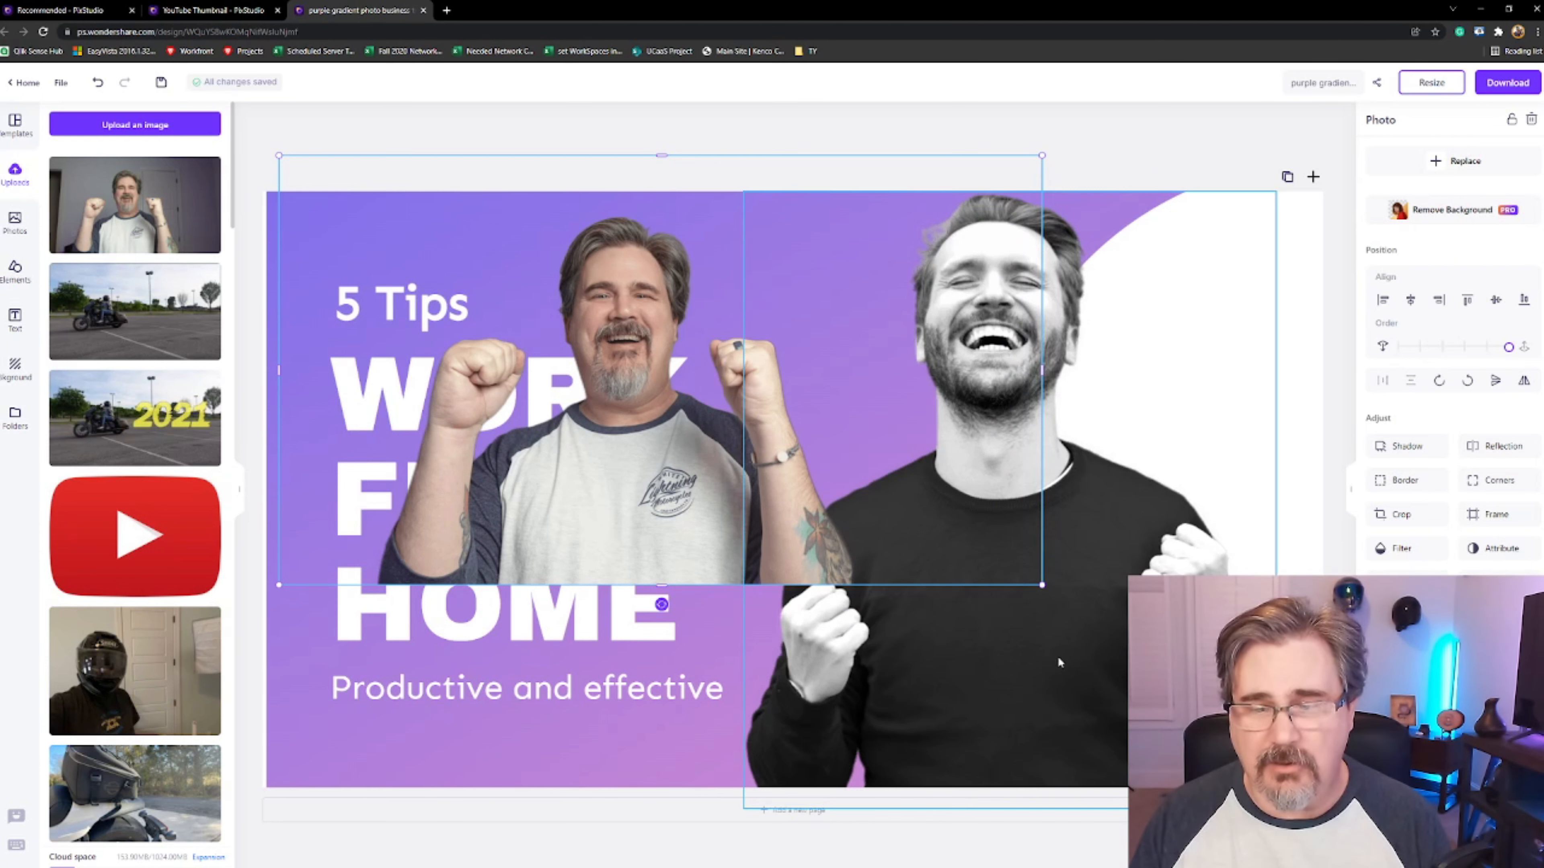
left_click(1021, 638)
left_click(967, 338)
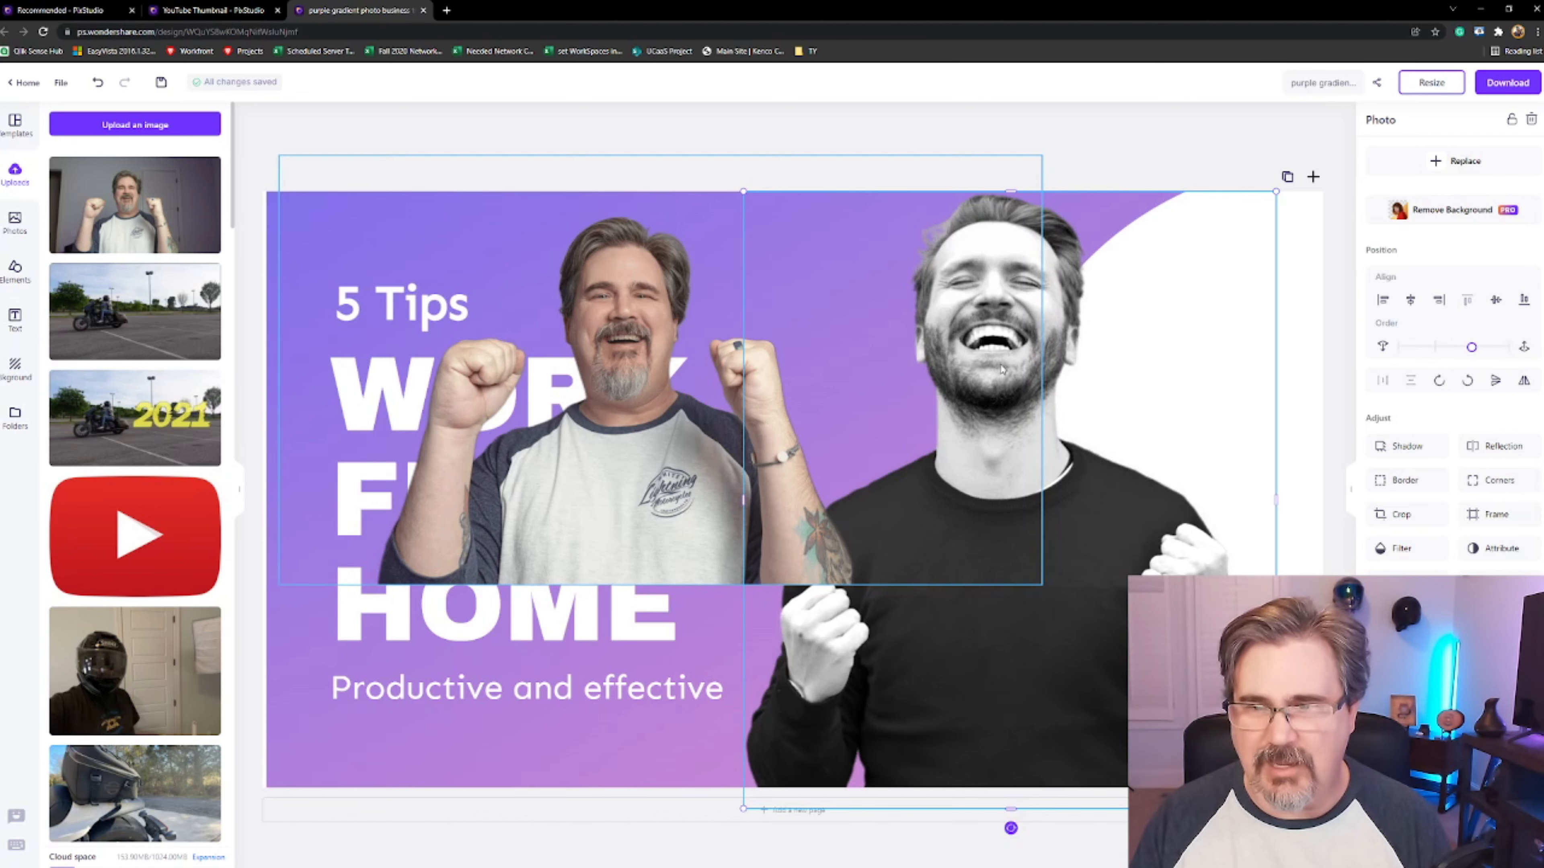
mouse_move(627, 315)
left_mouse_down()
mouse_move(834, 280)
mouse_move(638, 290)
left_mouse_up()
left_click(1006, 633)
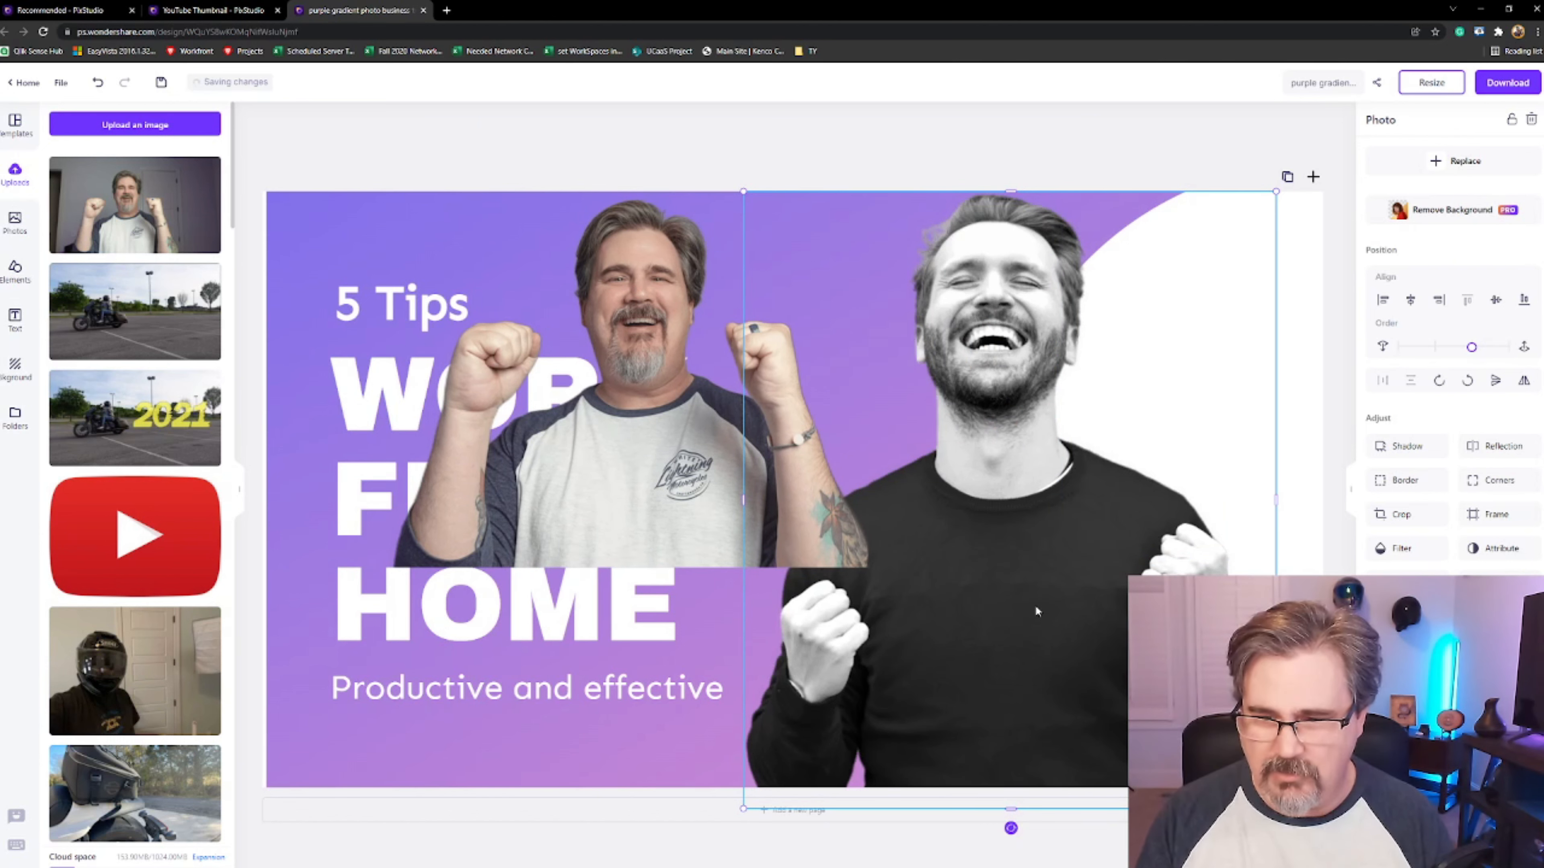
key("Delete")
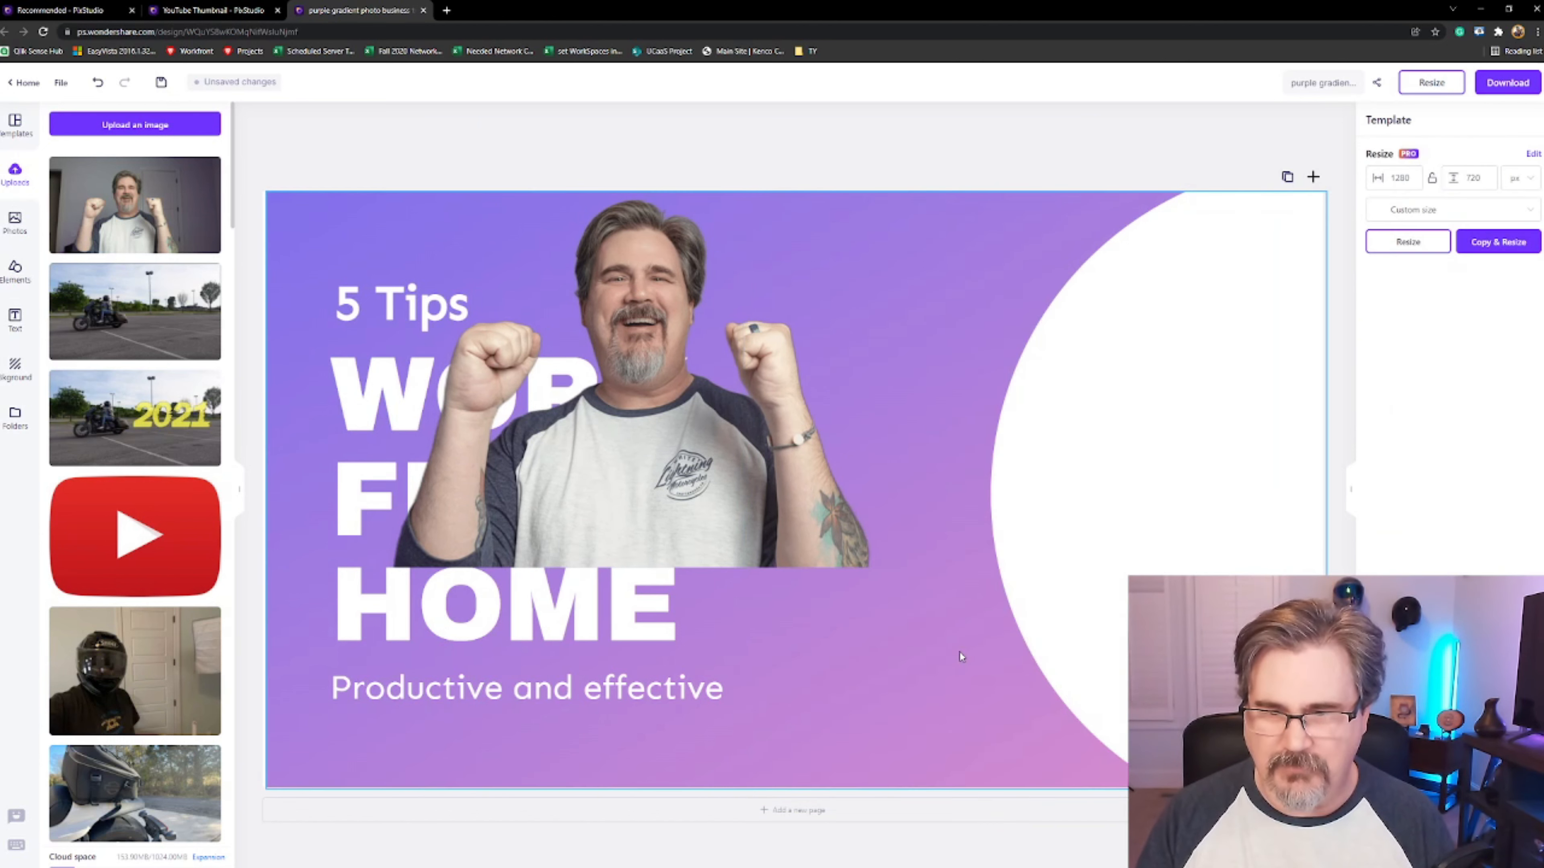
Enlarge the uploaded photo and move it to fill the right side of the thumbnail
left_click_drag(688, 450, 1057, 446)
left_click_drag(665, 565, 304, 795)
left_click_drag(377, 205, 583, 217)
left_click_drag(504, 160, 455, 118)
left_click_drag(959, 375, 968, 375)
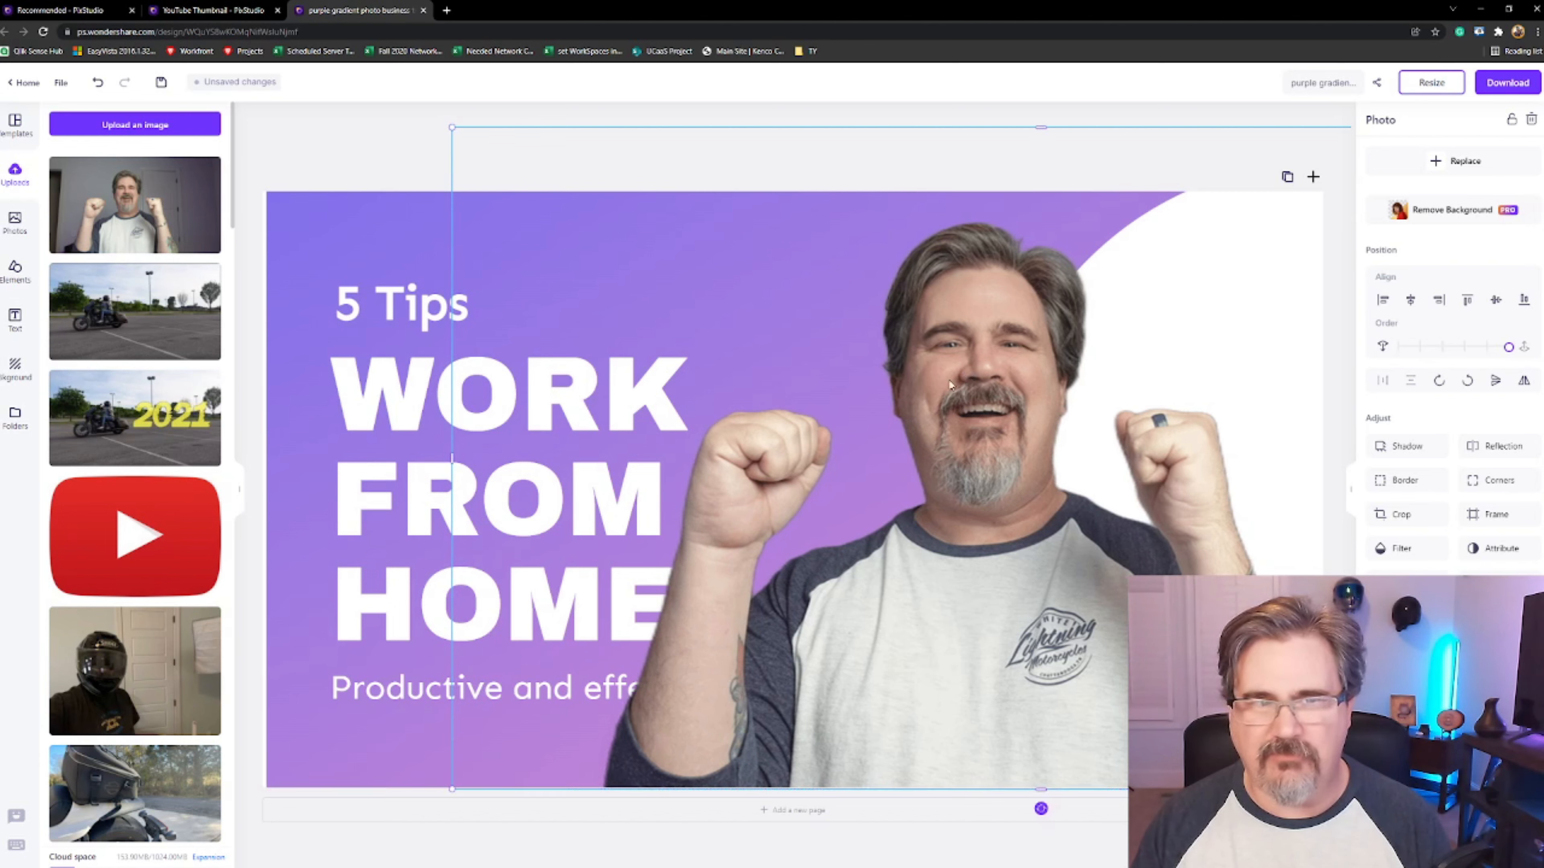
Select the background and change one of its gradient colors to light blue
left_click(410, 154)
right_click(408, 155)
left_click(376, 239)
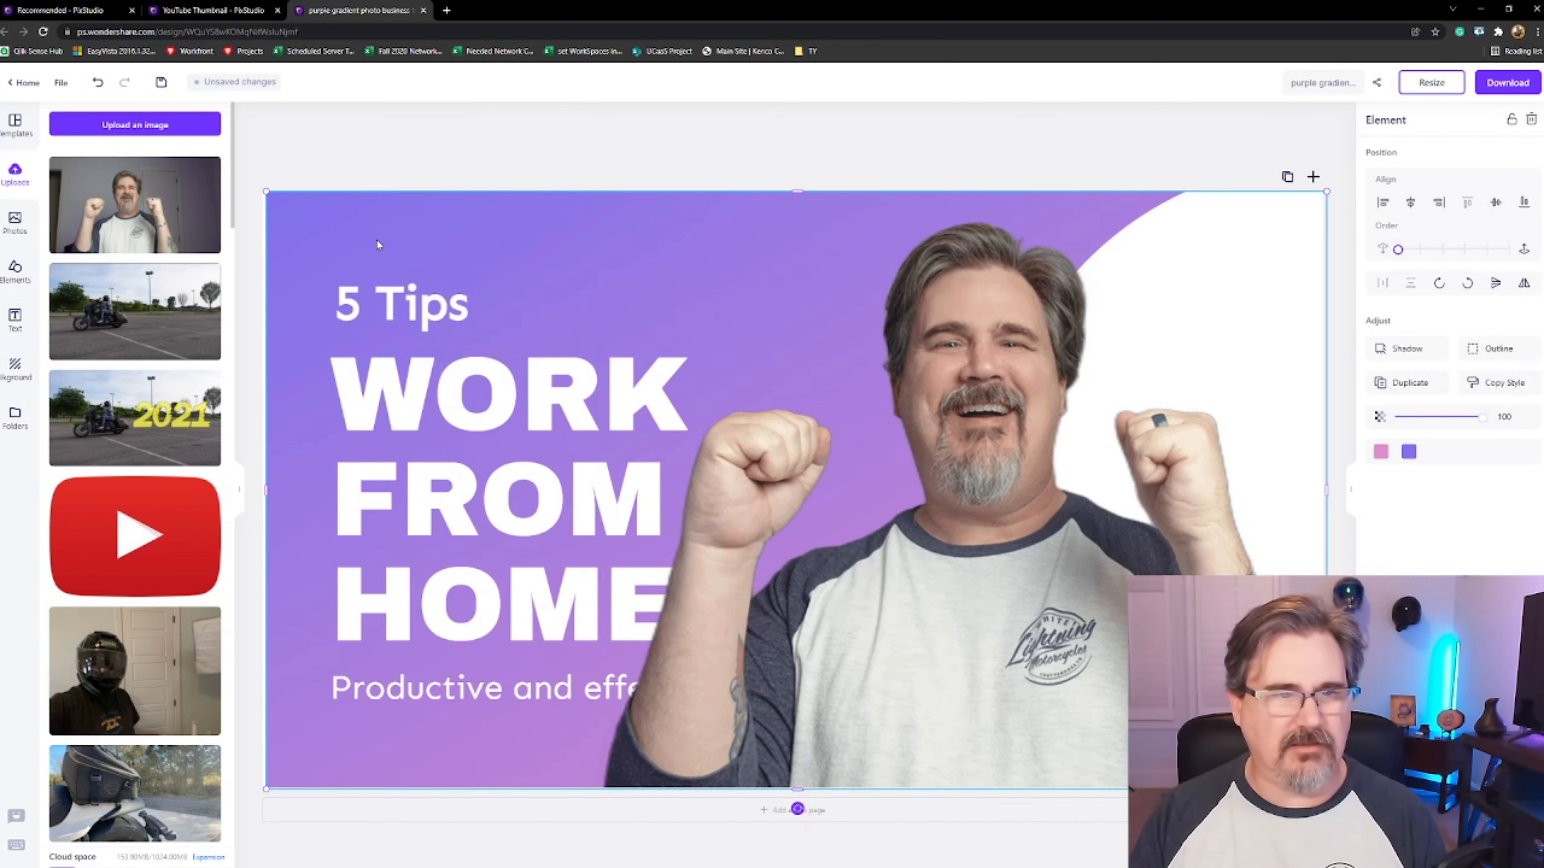
left_click(1408, 452)
left_click(1496, 418)
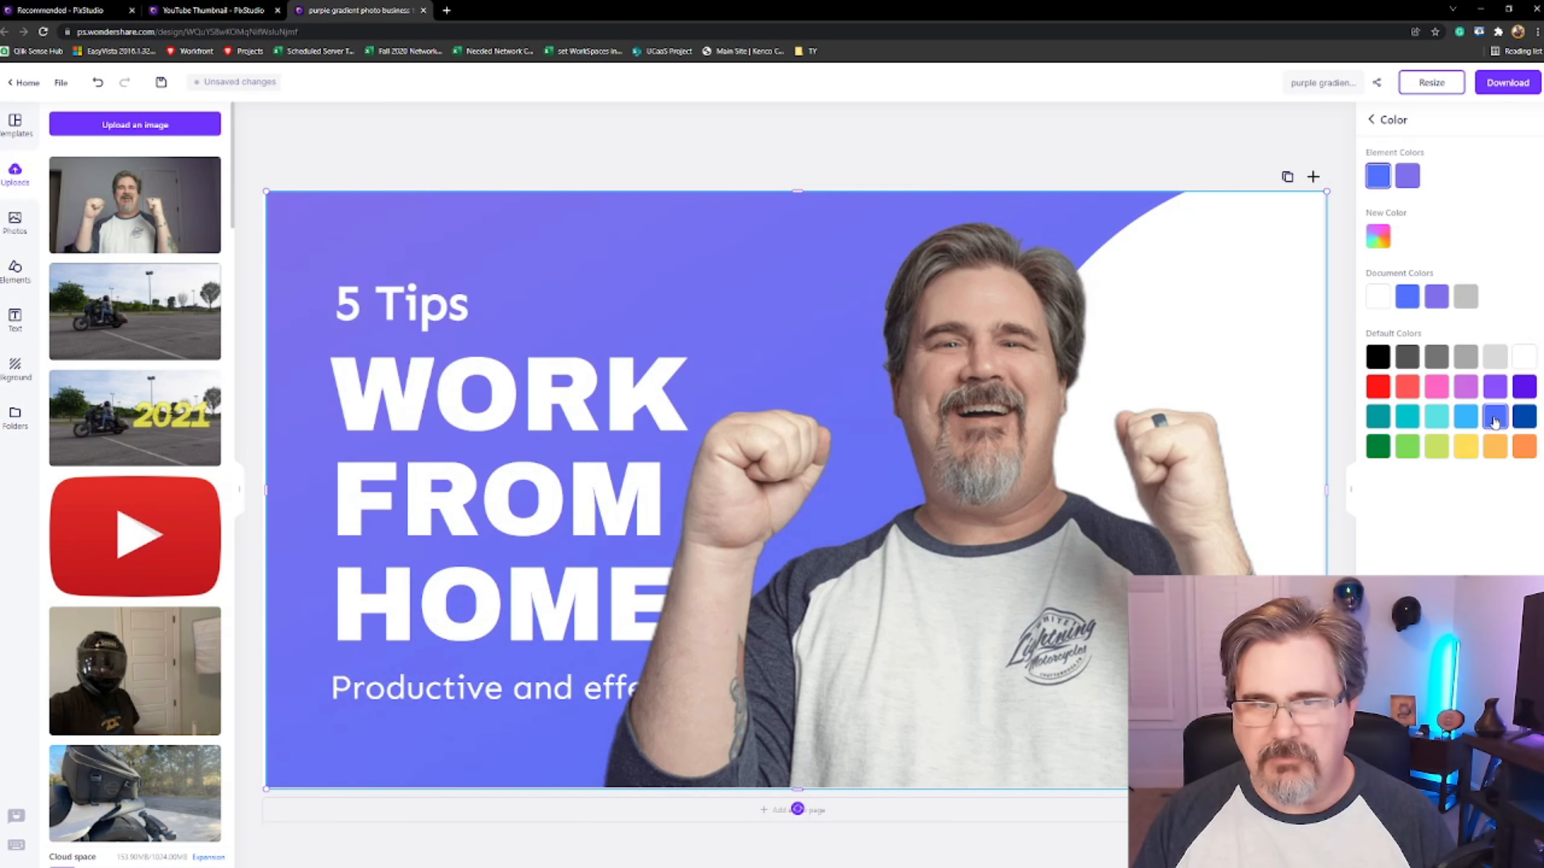
left_click(1467, 419)
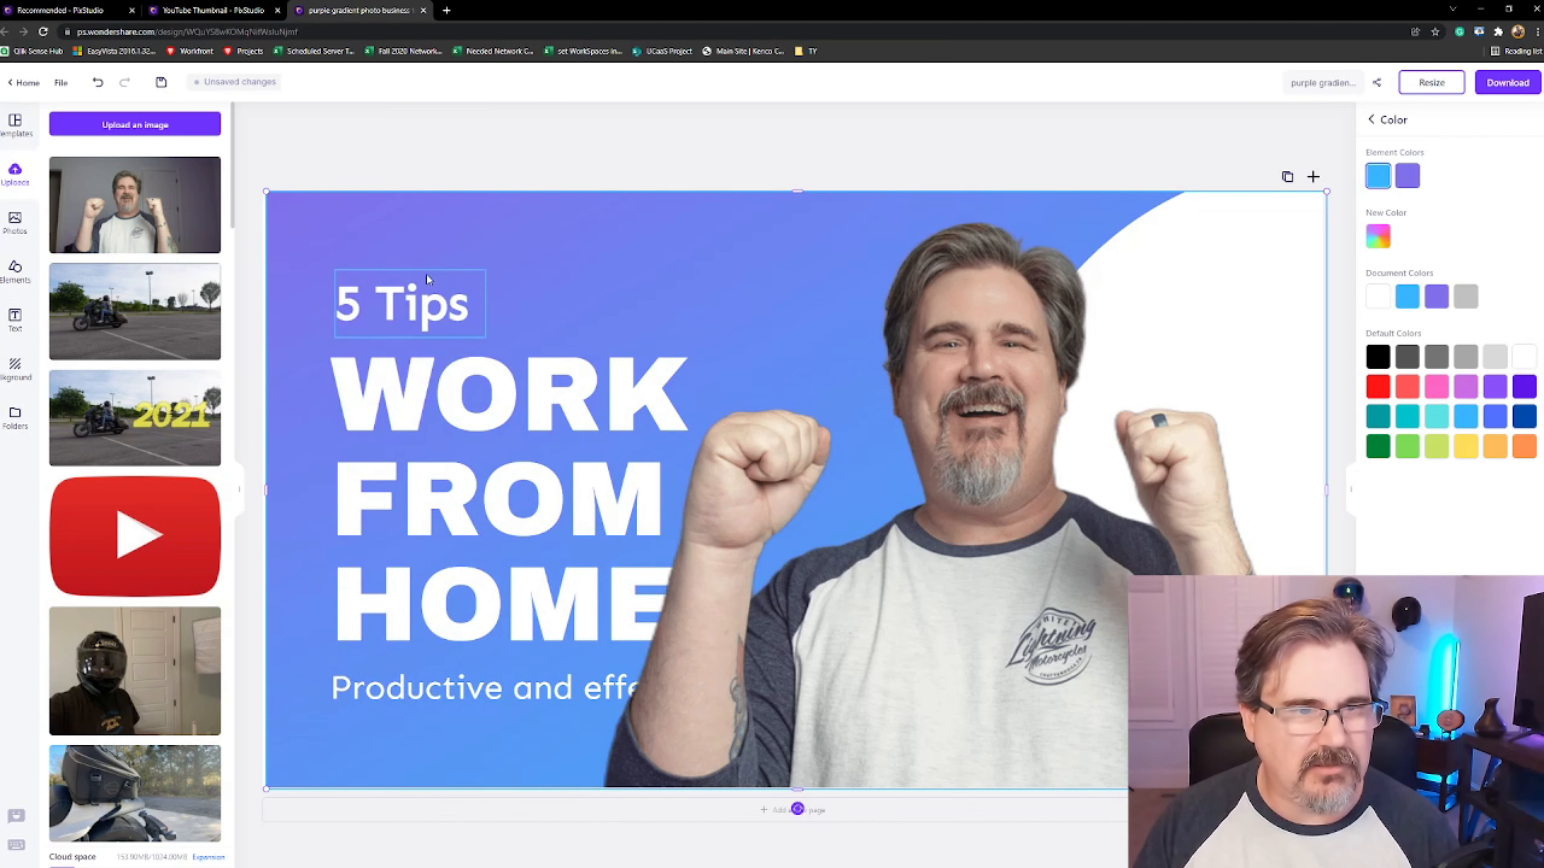
Select the main heading's text and retype it as EASY AND QUICK
left_click_drag(376, 239, 371, 237)
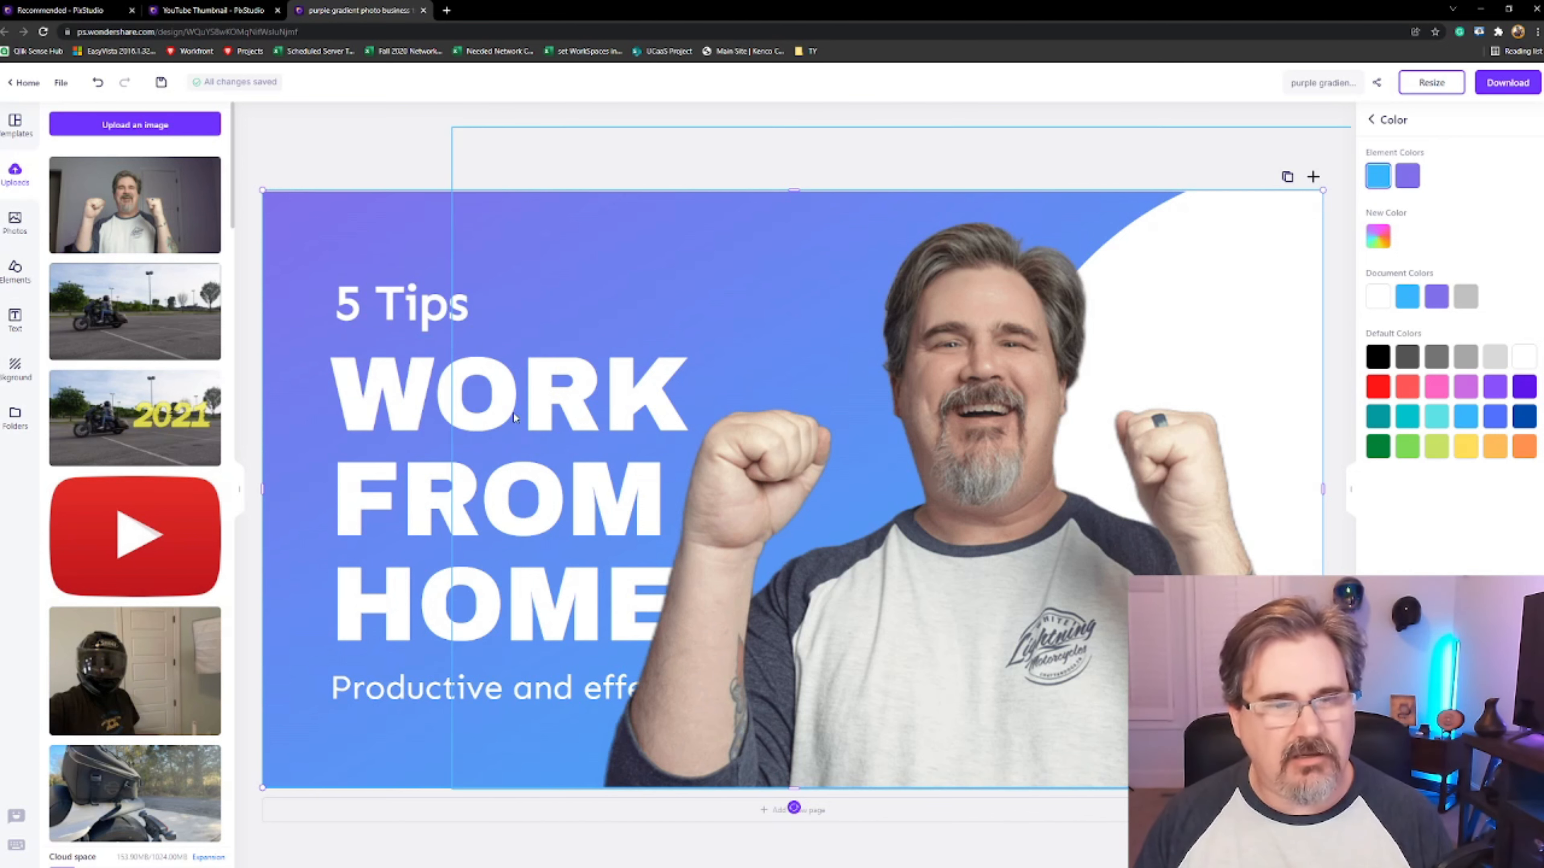
left_click(433, 314)
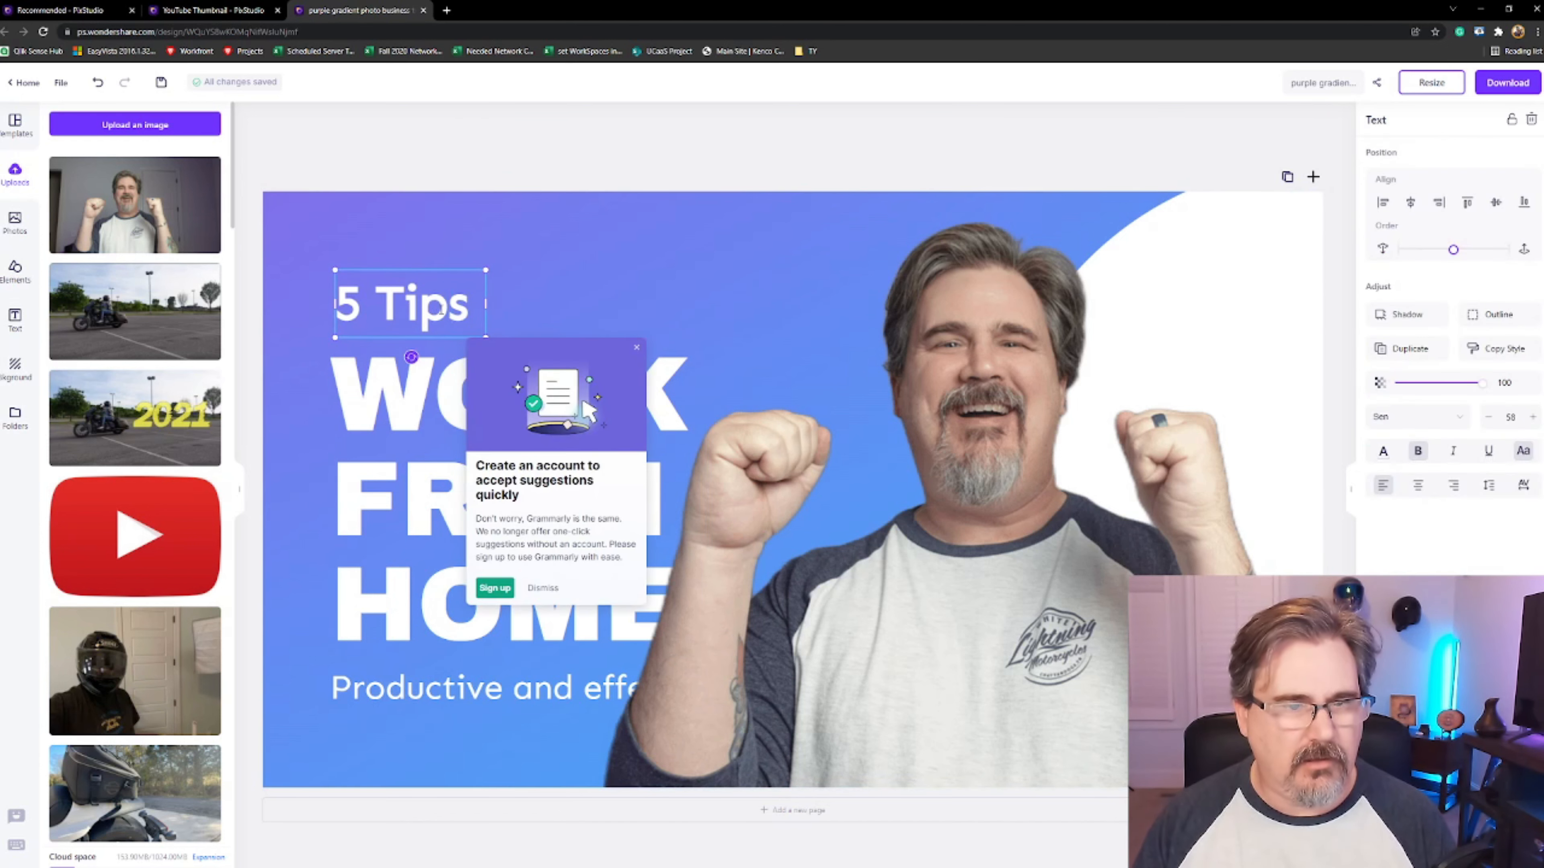
left_click(404, 396)
left_click_drag(693, 595, 361, 360)
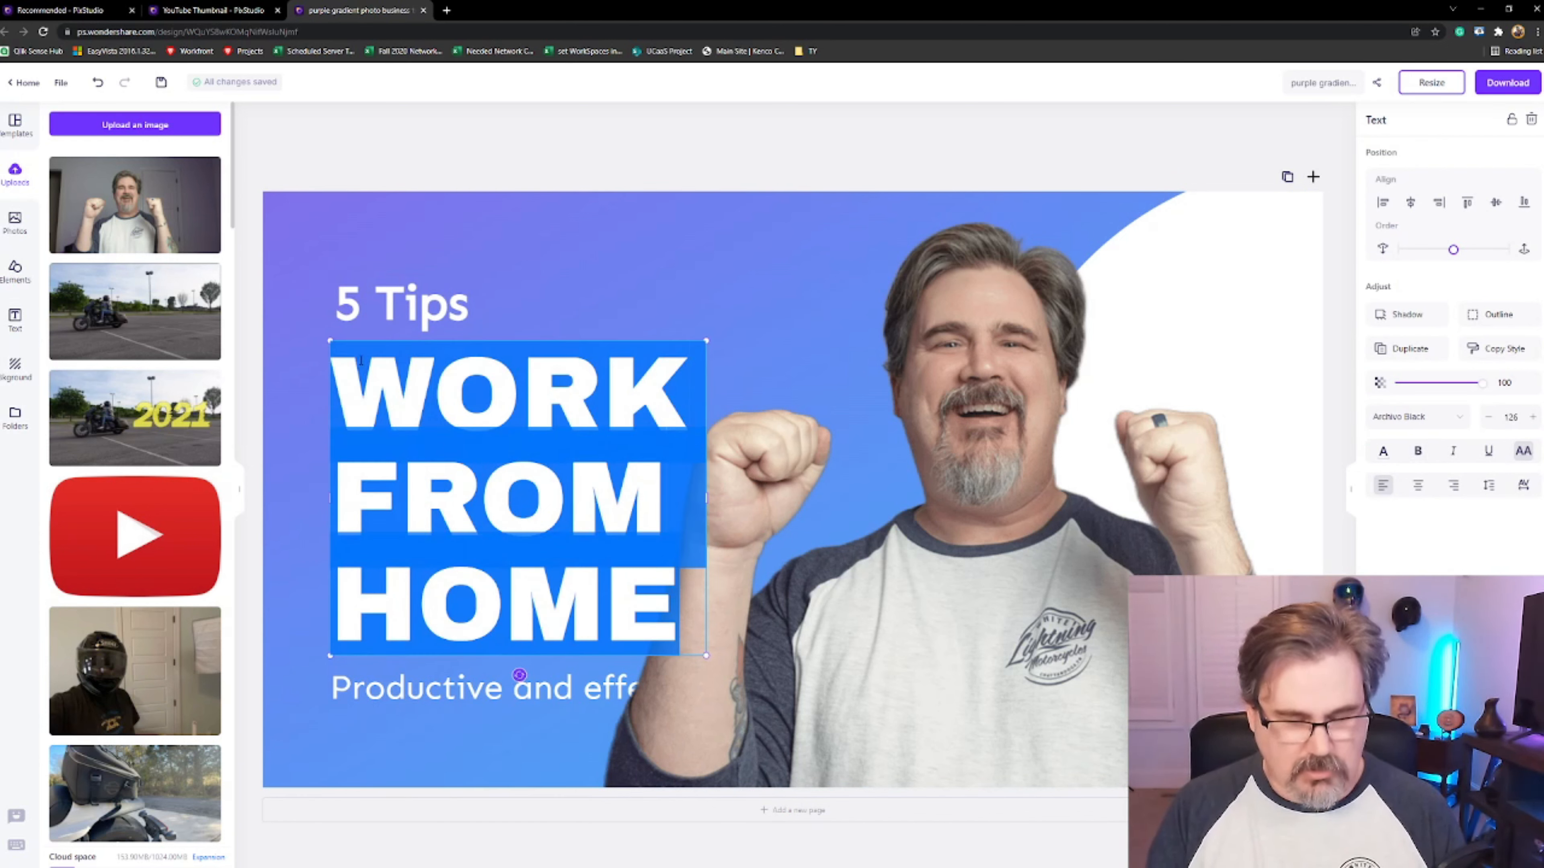
type("EAY")
key("BackSpace")
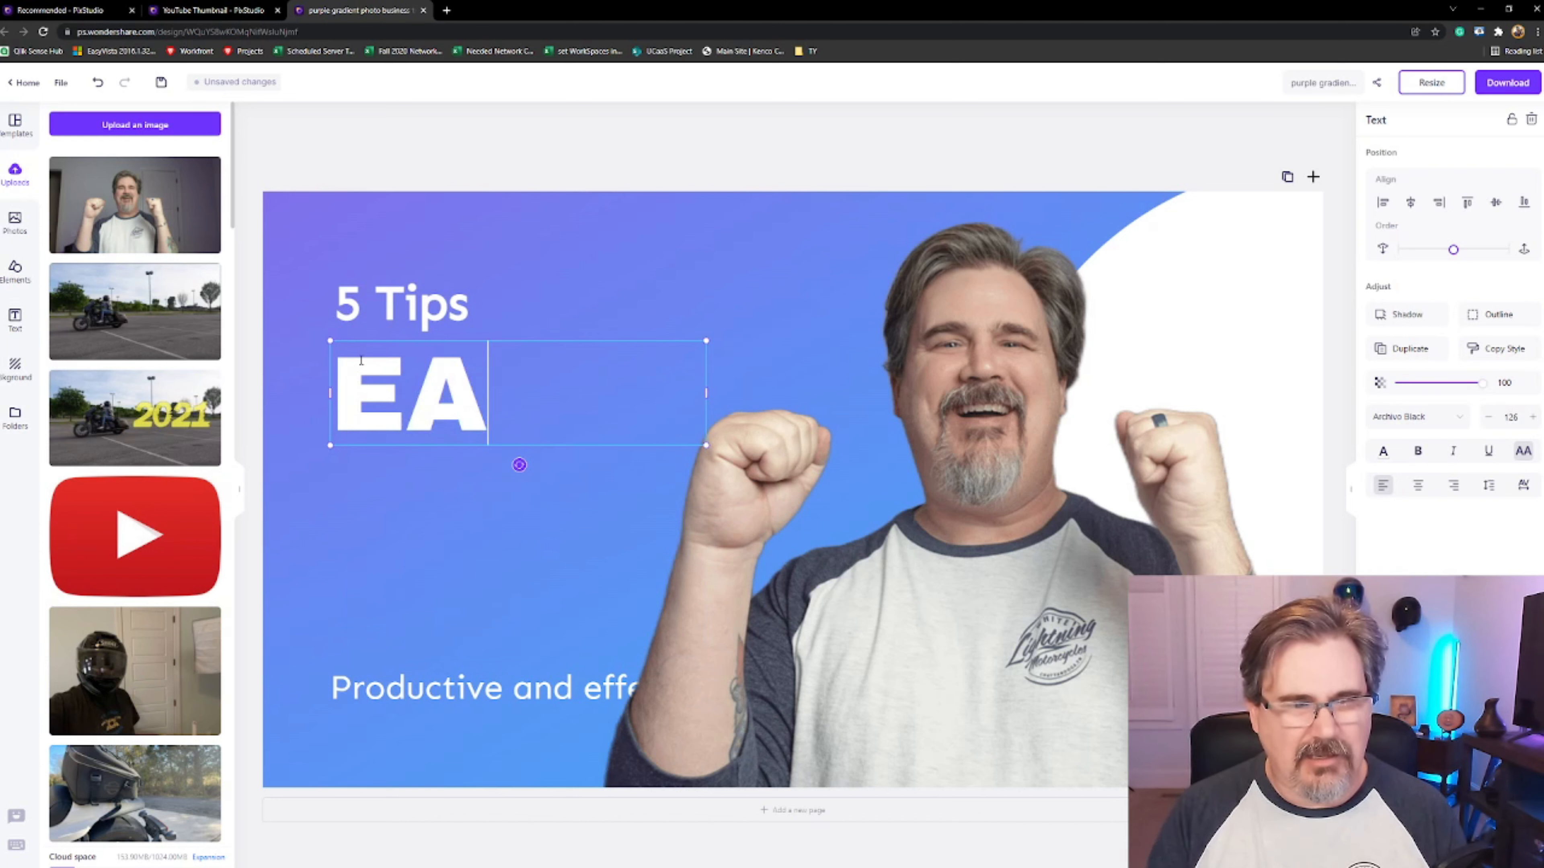
type("SY AND QUCK")
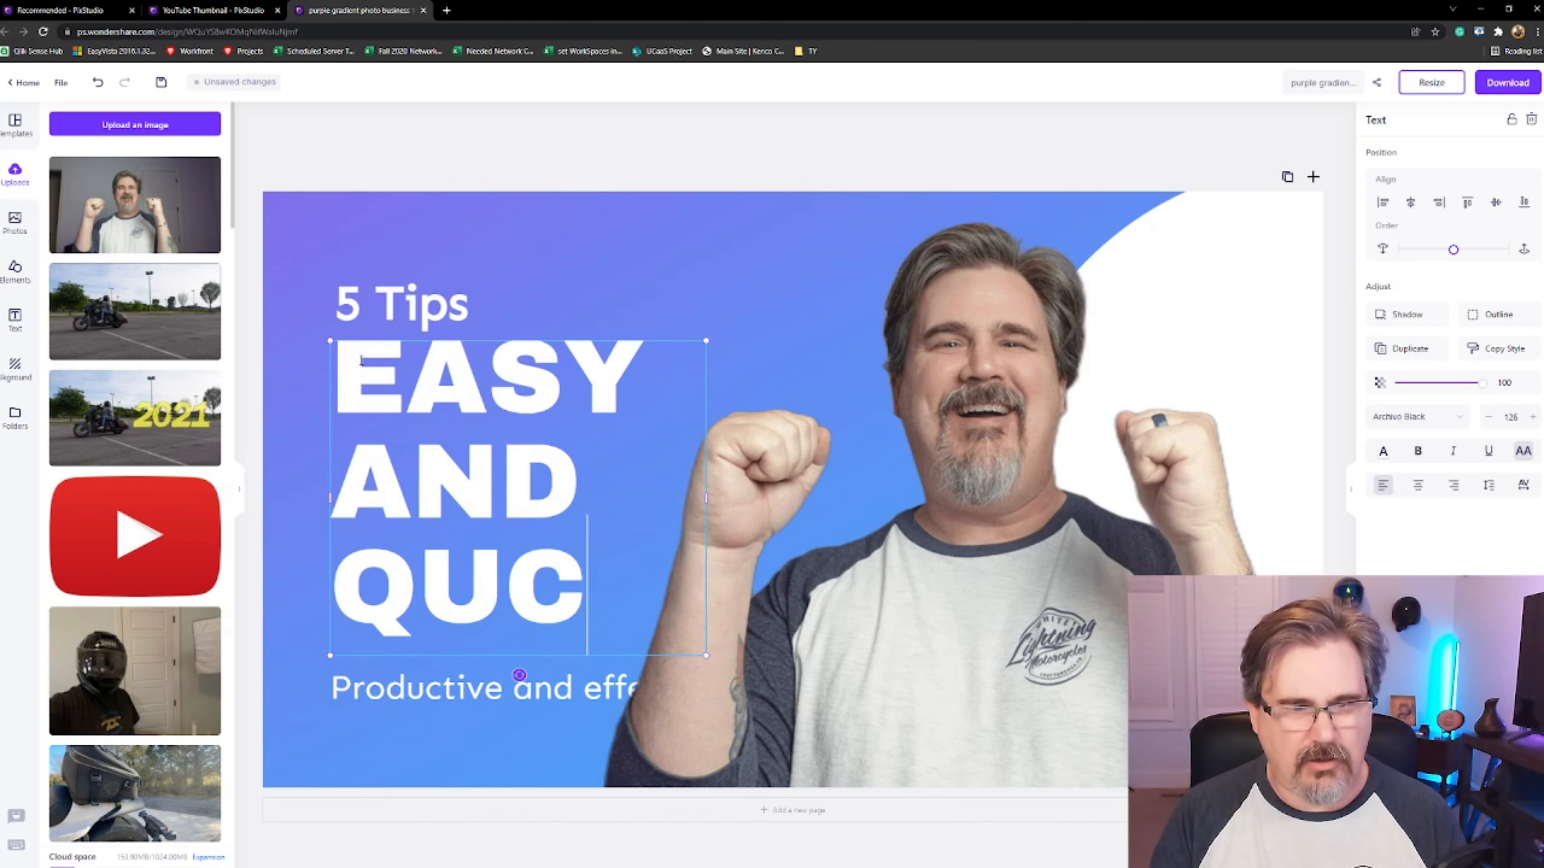
key("BackSpace")
key("BackSpace")
type("ICK THEM")
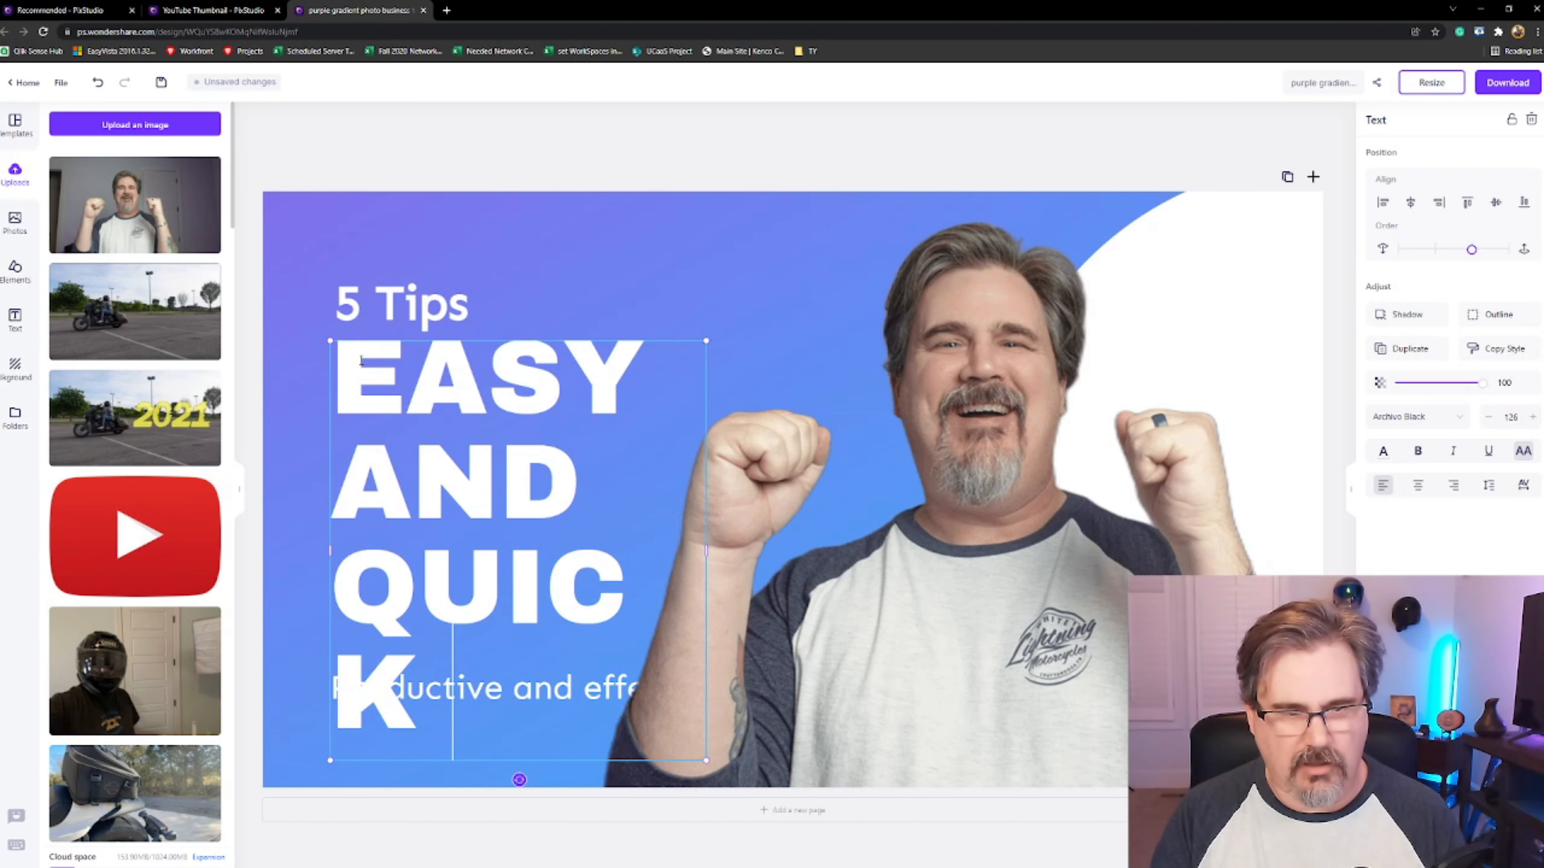
Finish the heading by adding the word THUMBNAILS
key("BackSpace")
key("BackSpace")
type("UMB")
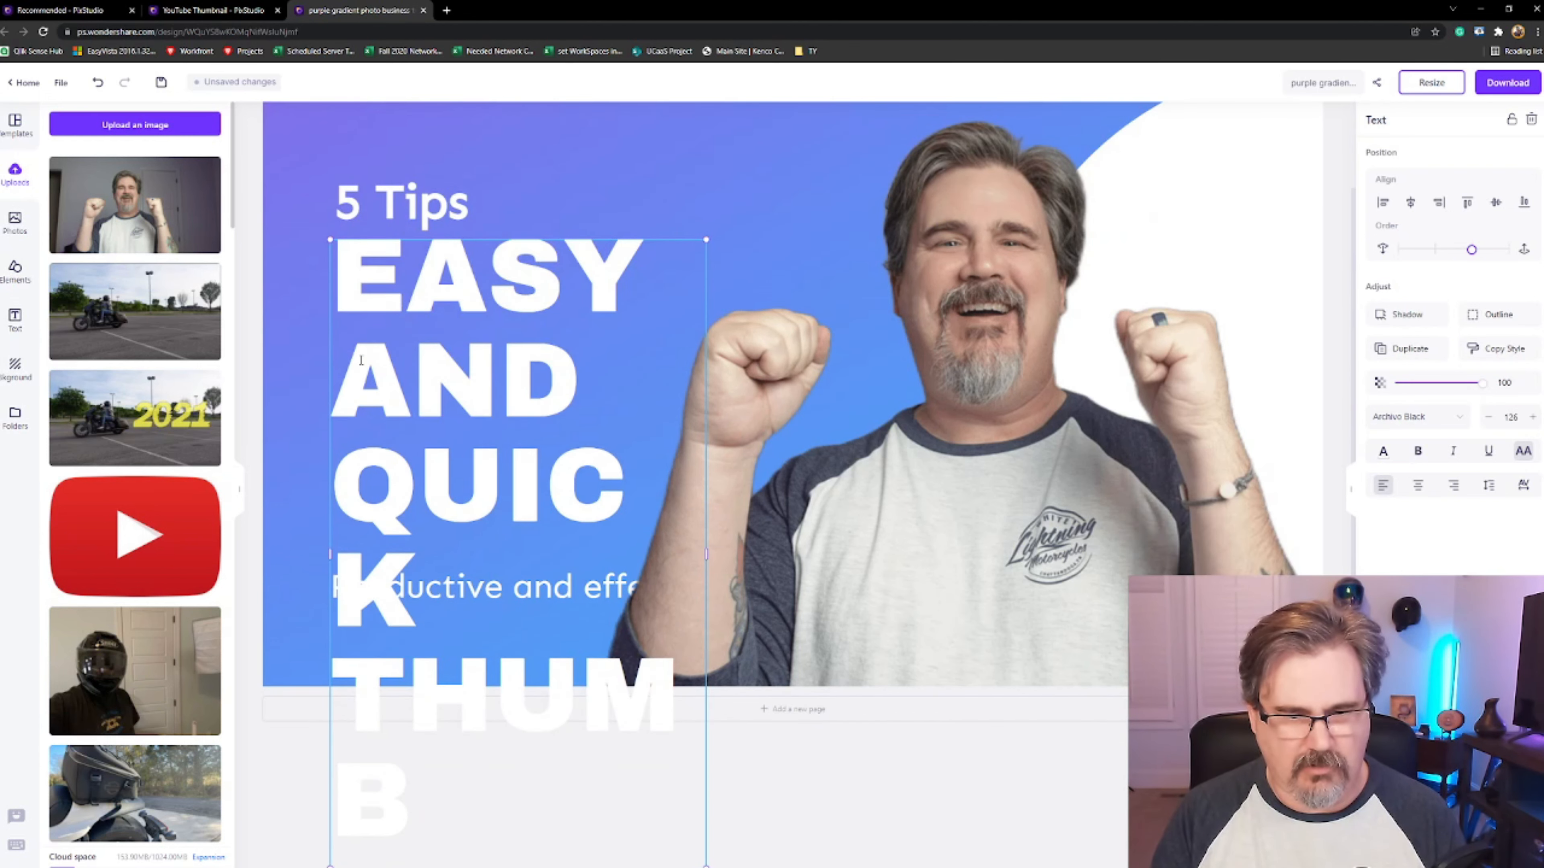
type("MAILS")
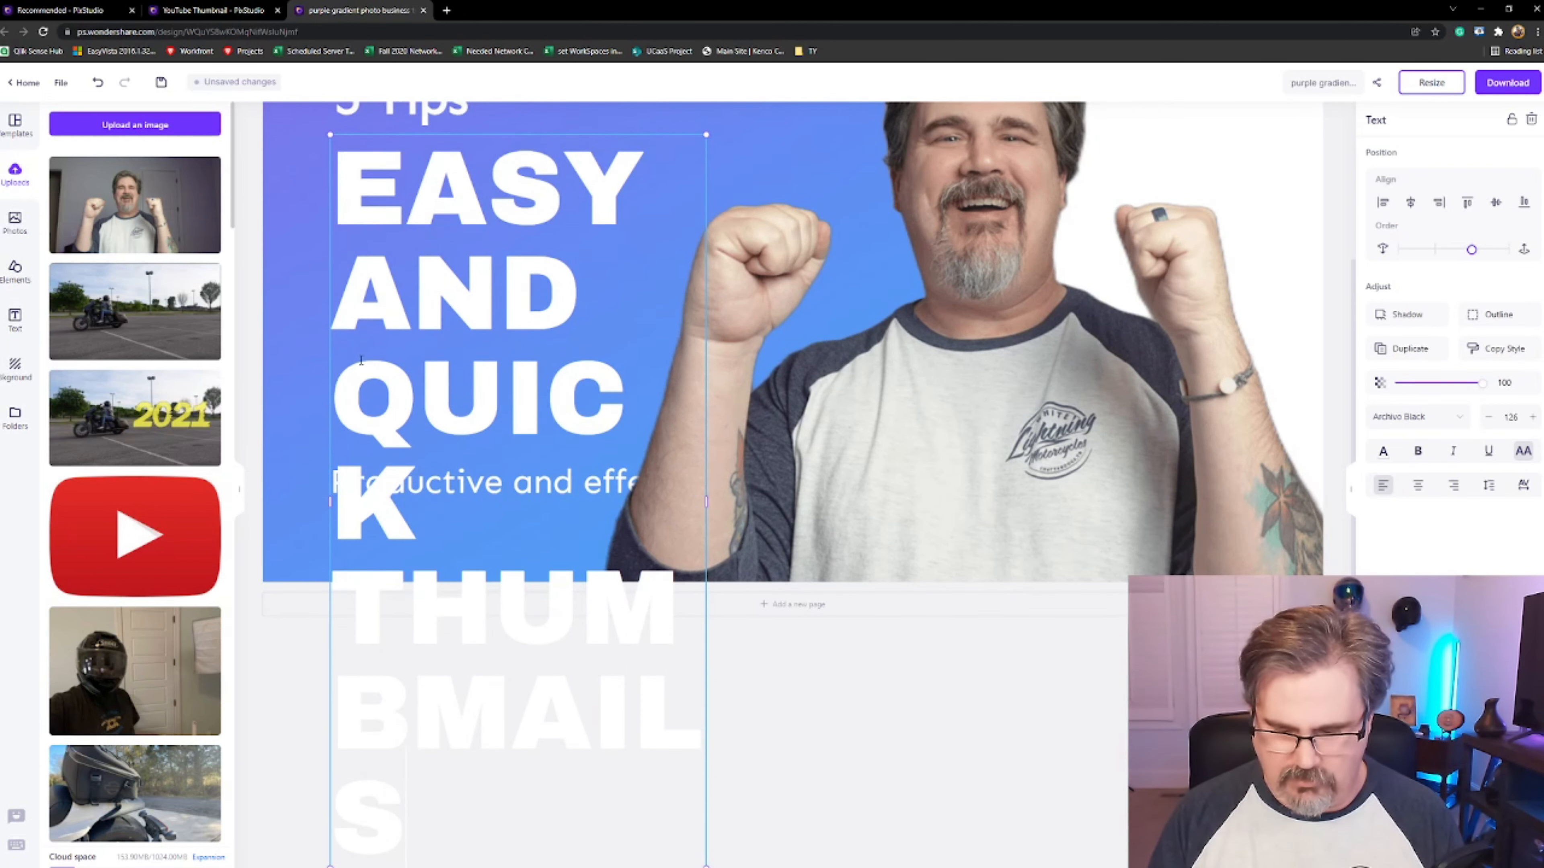
key("BackSpace")
key("BackSpace")
key("BackSpace")
key("BackSpace")
key("BackSpace")
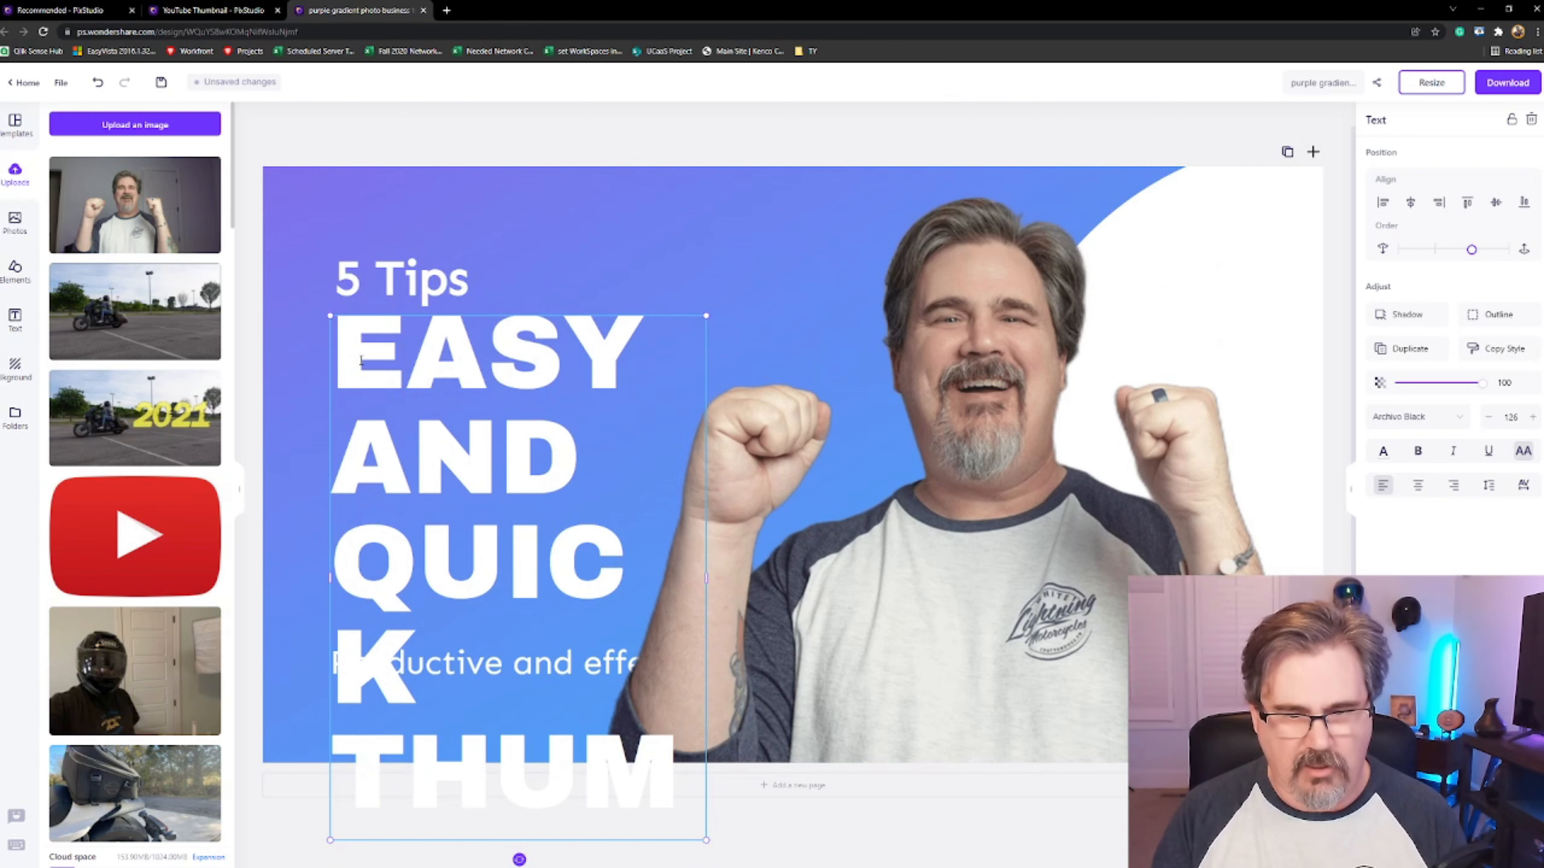
type("BNAILS")
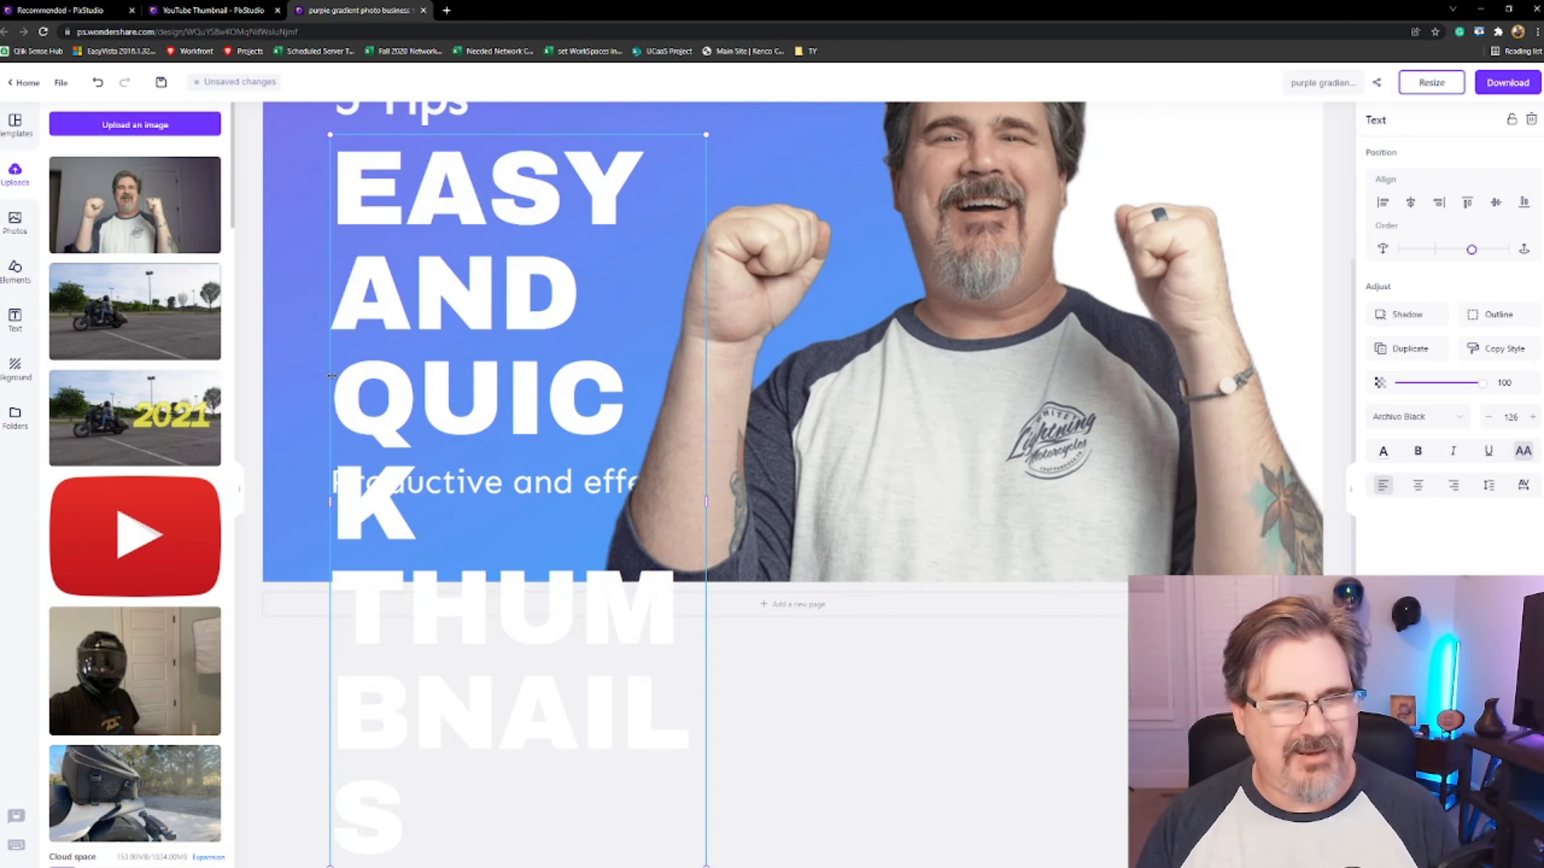
Resize the heading box wider so it wraps onto three lines and move it left below the top line
scroll(856, 378, "up", 3)
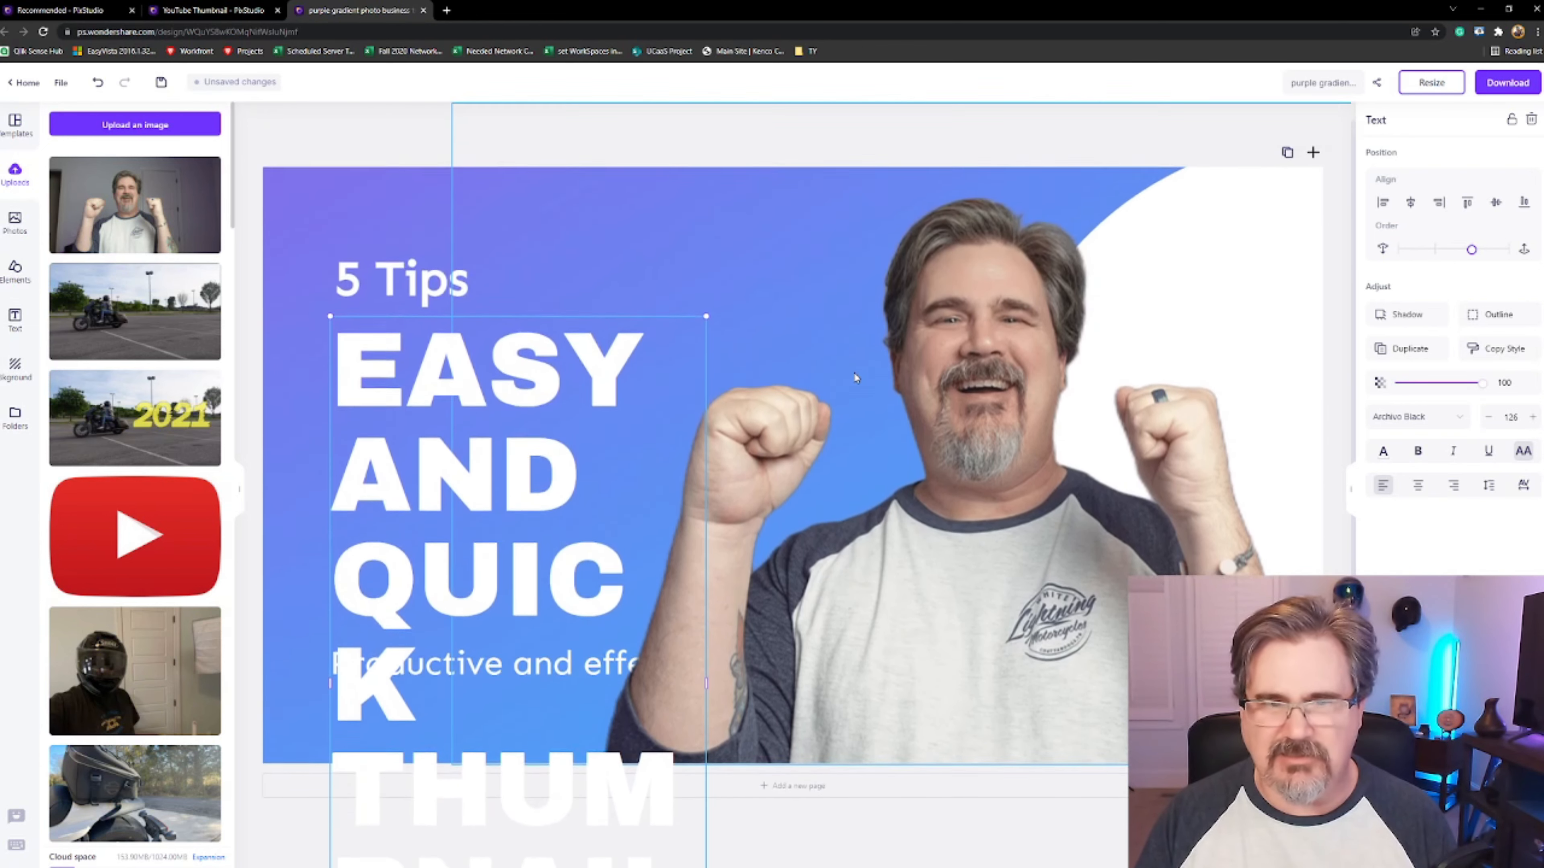
left_click_drag(707, 339, 717, 209)
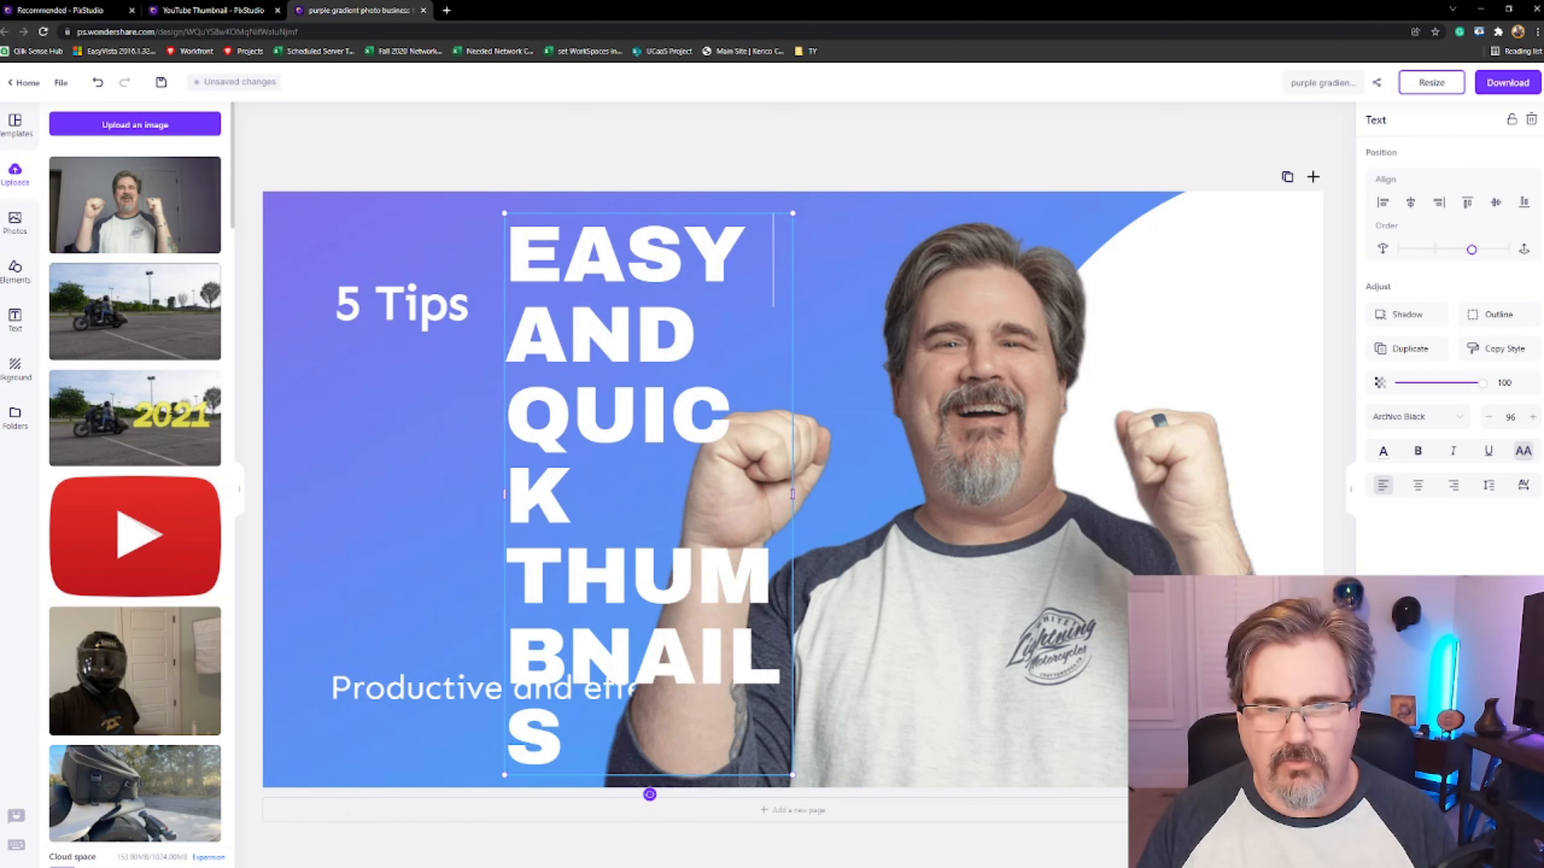
left_click_drag(794, 494, 1129, 515)
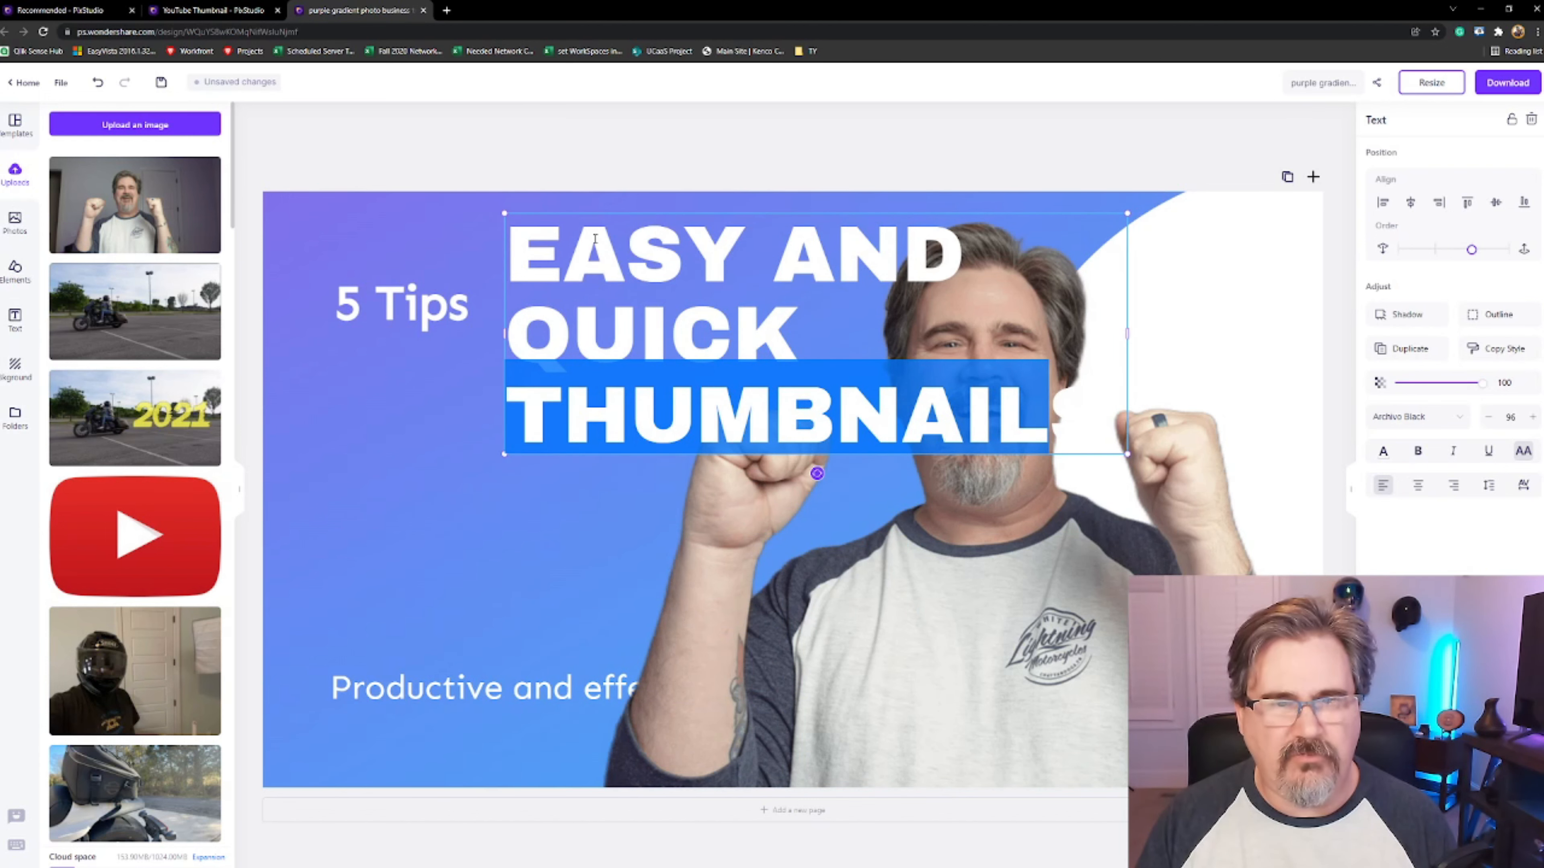
left_click(442, 416)
left_click_drag(604, 258, 728, 244)
left_click_drag(536, 243, 292, 372)
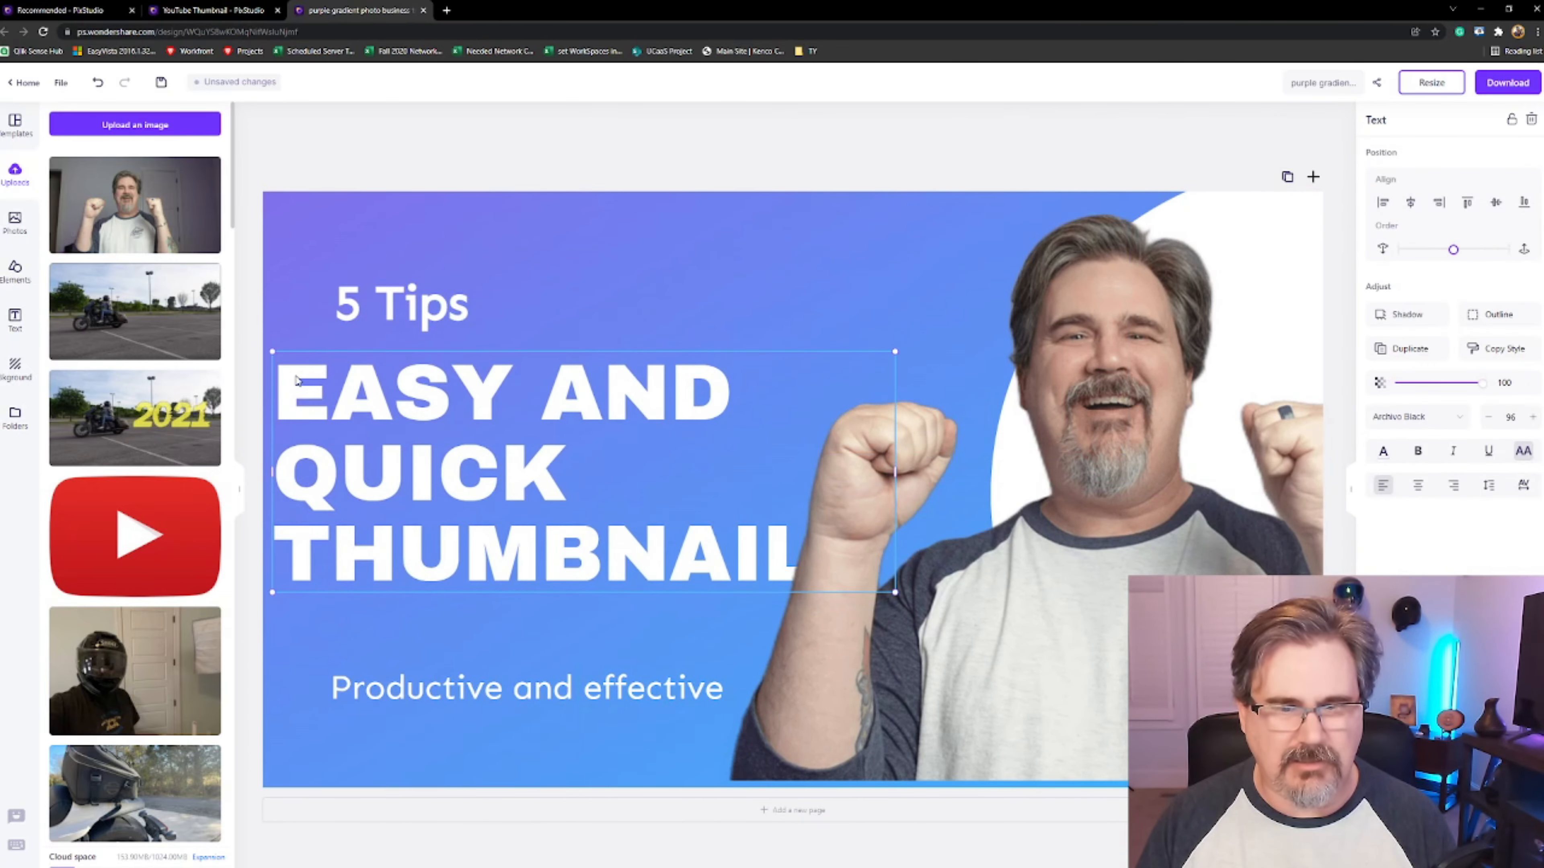
Rewrite the small top line as Tips to create and change the heading's middle word to AWESOME
left_click(443, 313)
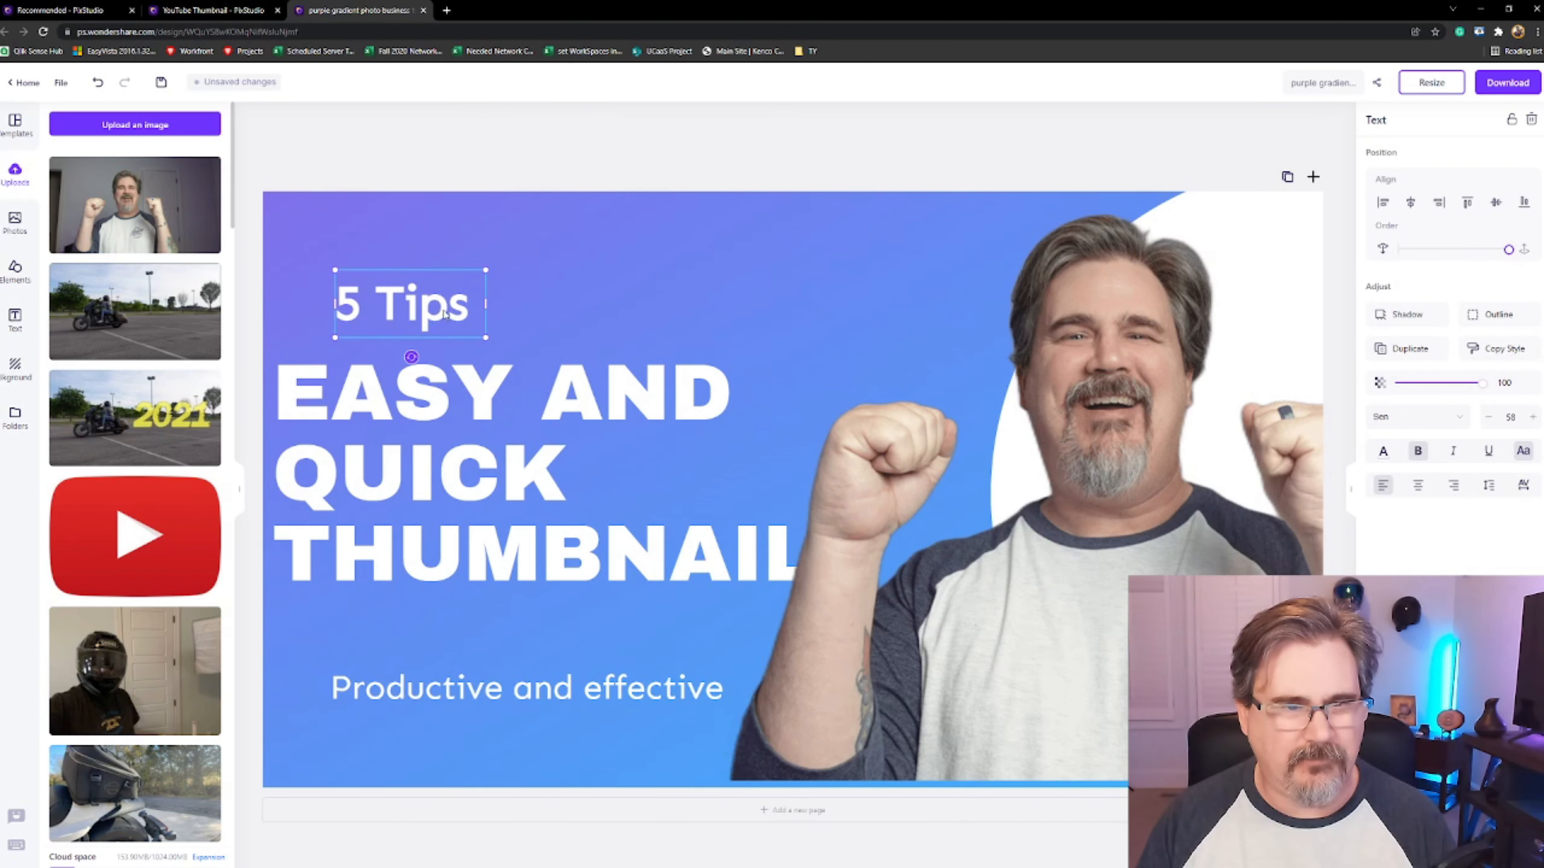
left_click(445, 314)
left_click_drag(469, 304, 337, 304)
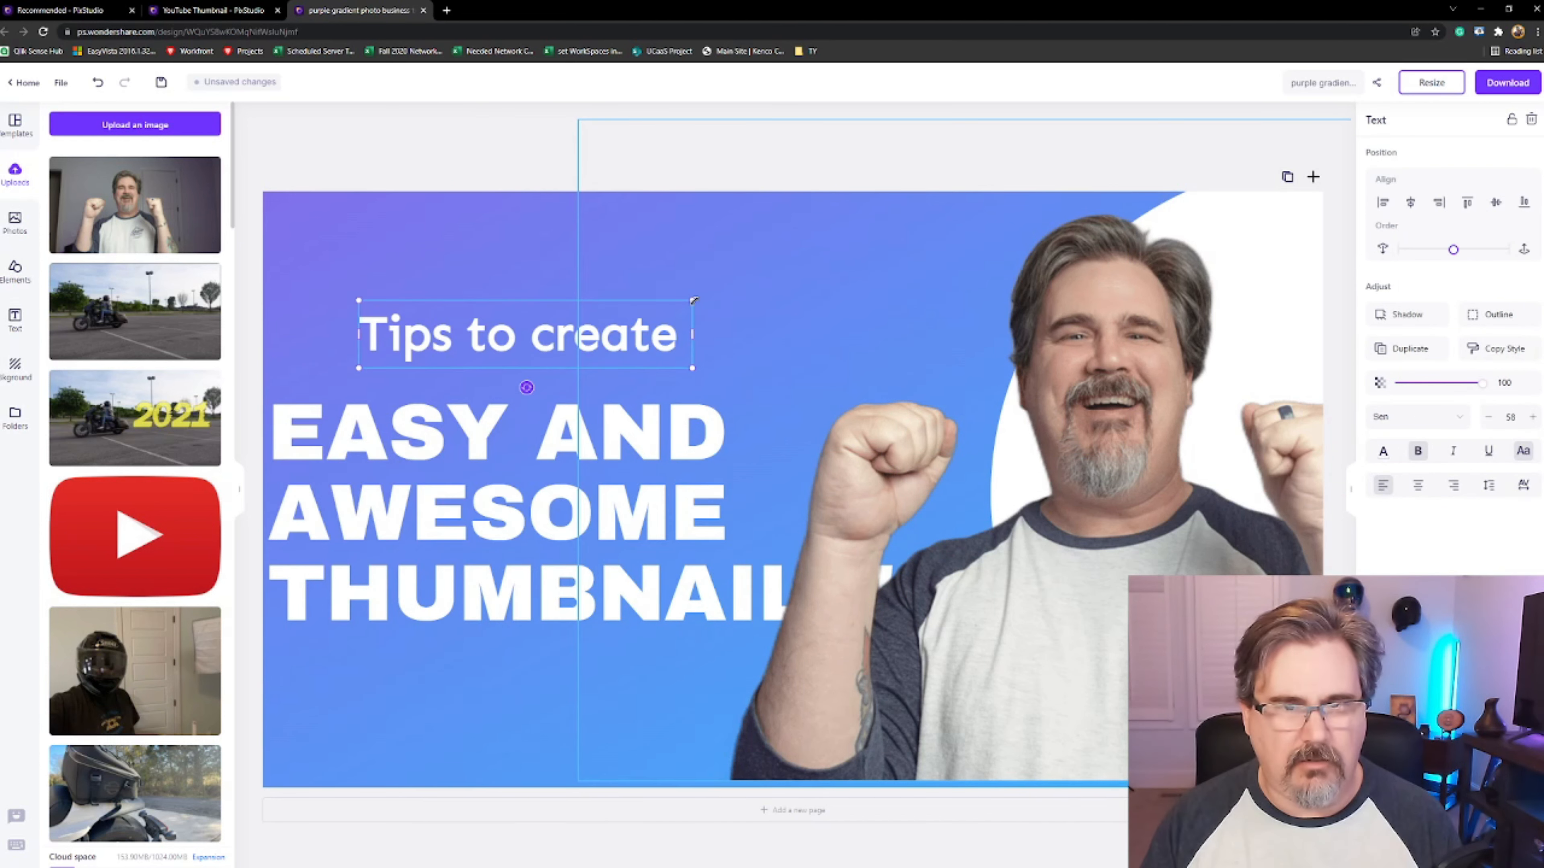
left_click_drag(593, 293, 731, 281)
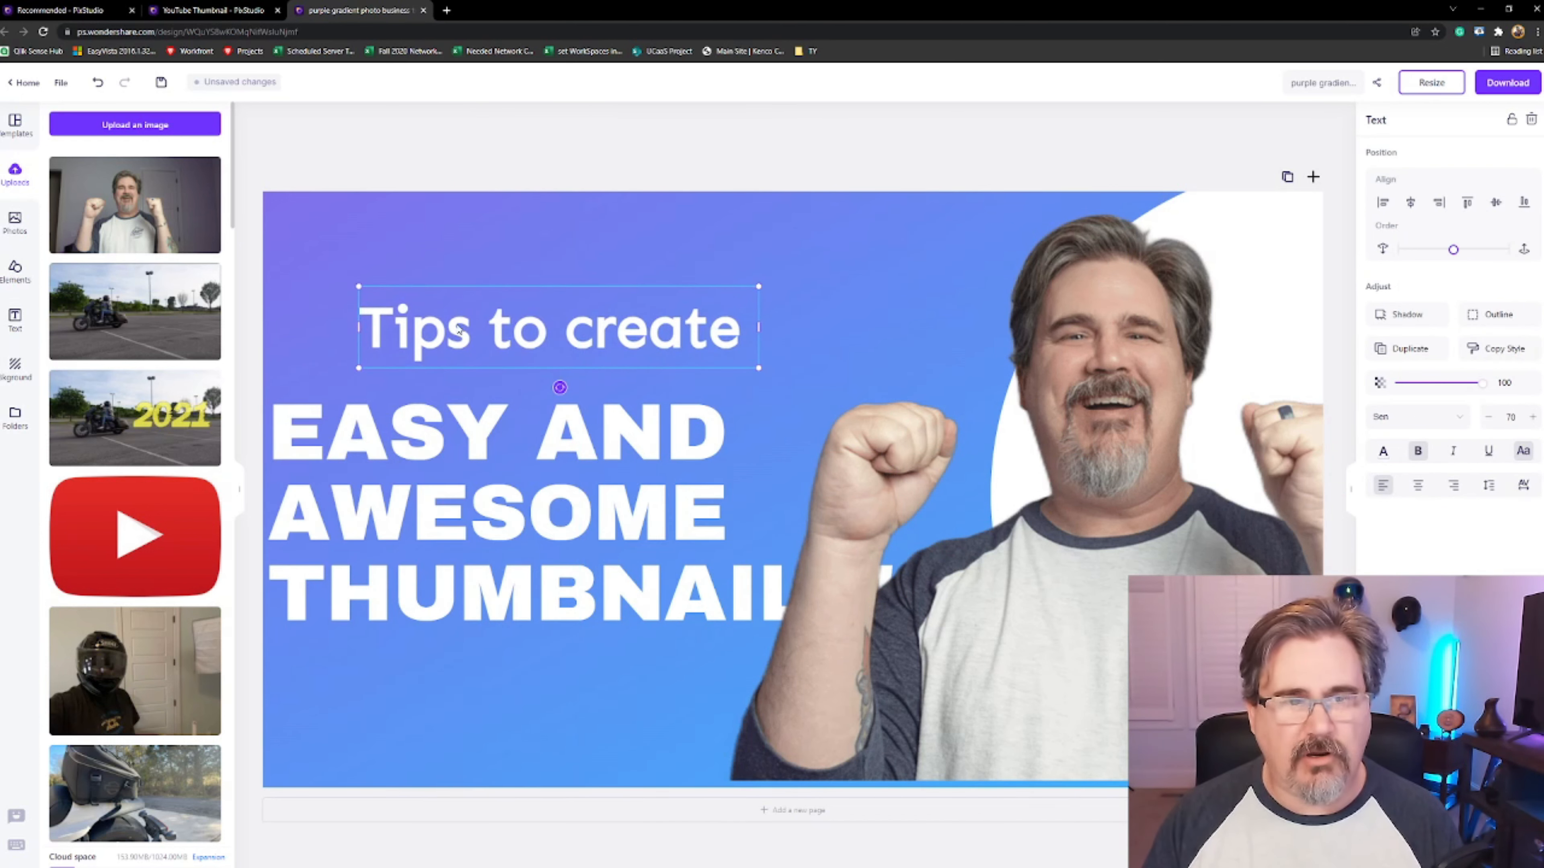
Resize the Tips to create text and reposition it just above the heading
left_click_drag(441, 333, 416, 325)
left_click_drag(716, 317, 732, 271)
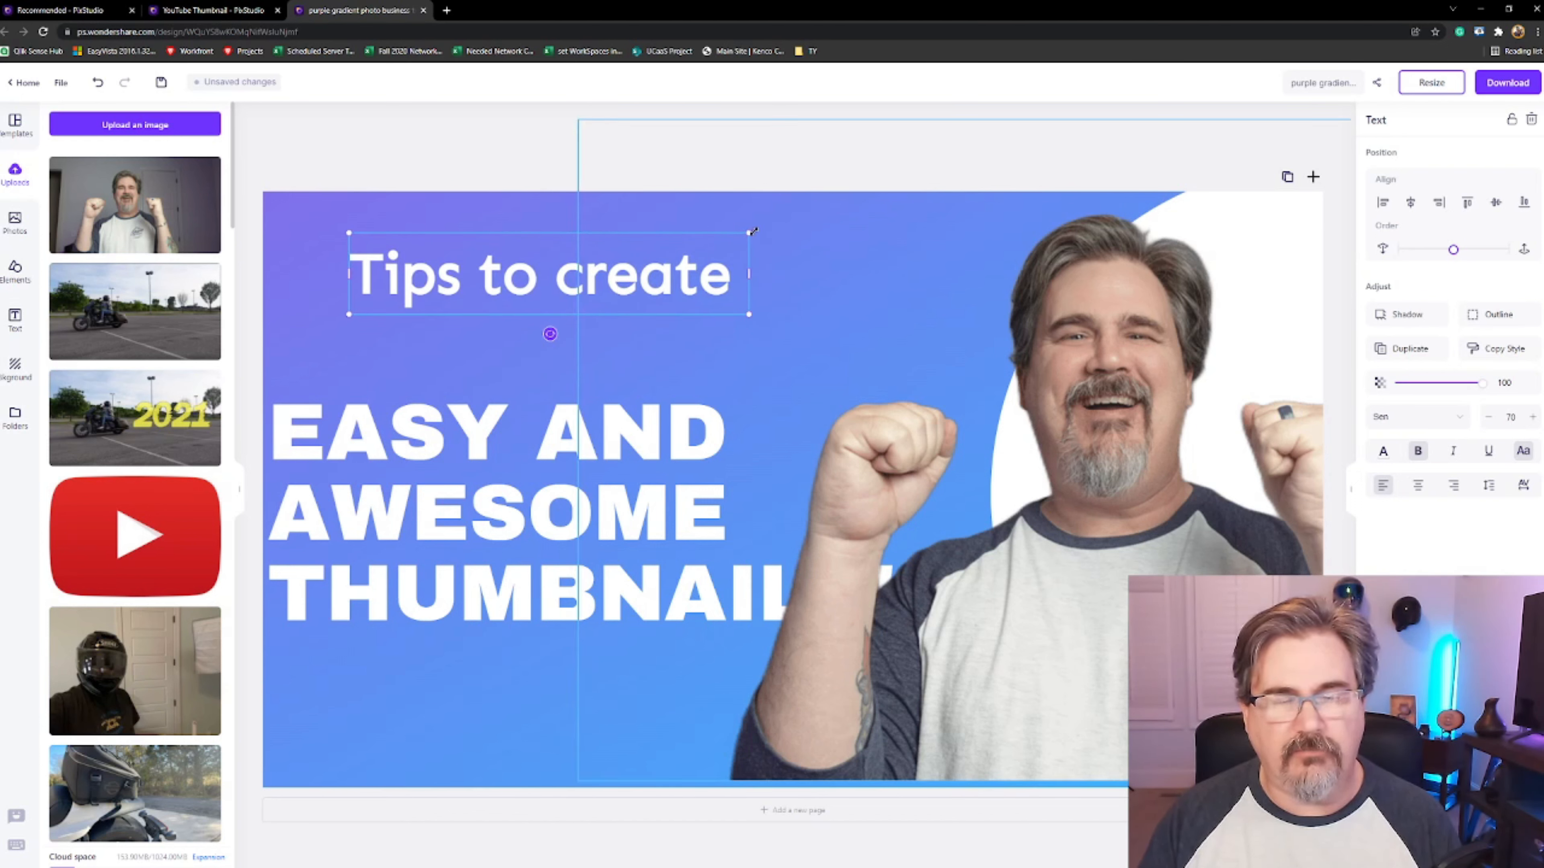
mouse_move(748, 232)
left_mouse_down()
mouse_move(685, 258)
mouse_move(763, 233)
mouse_move(738, 235)
left_mouse_up()
left_click_drag(595, 282, 569, 337)
left_click_drag(665, 347, 665, 347)
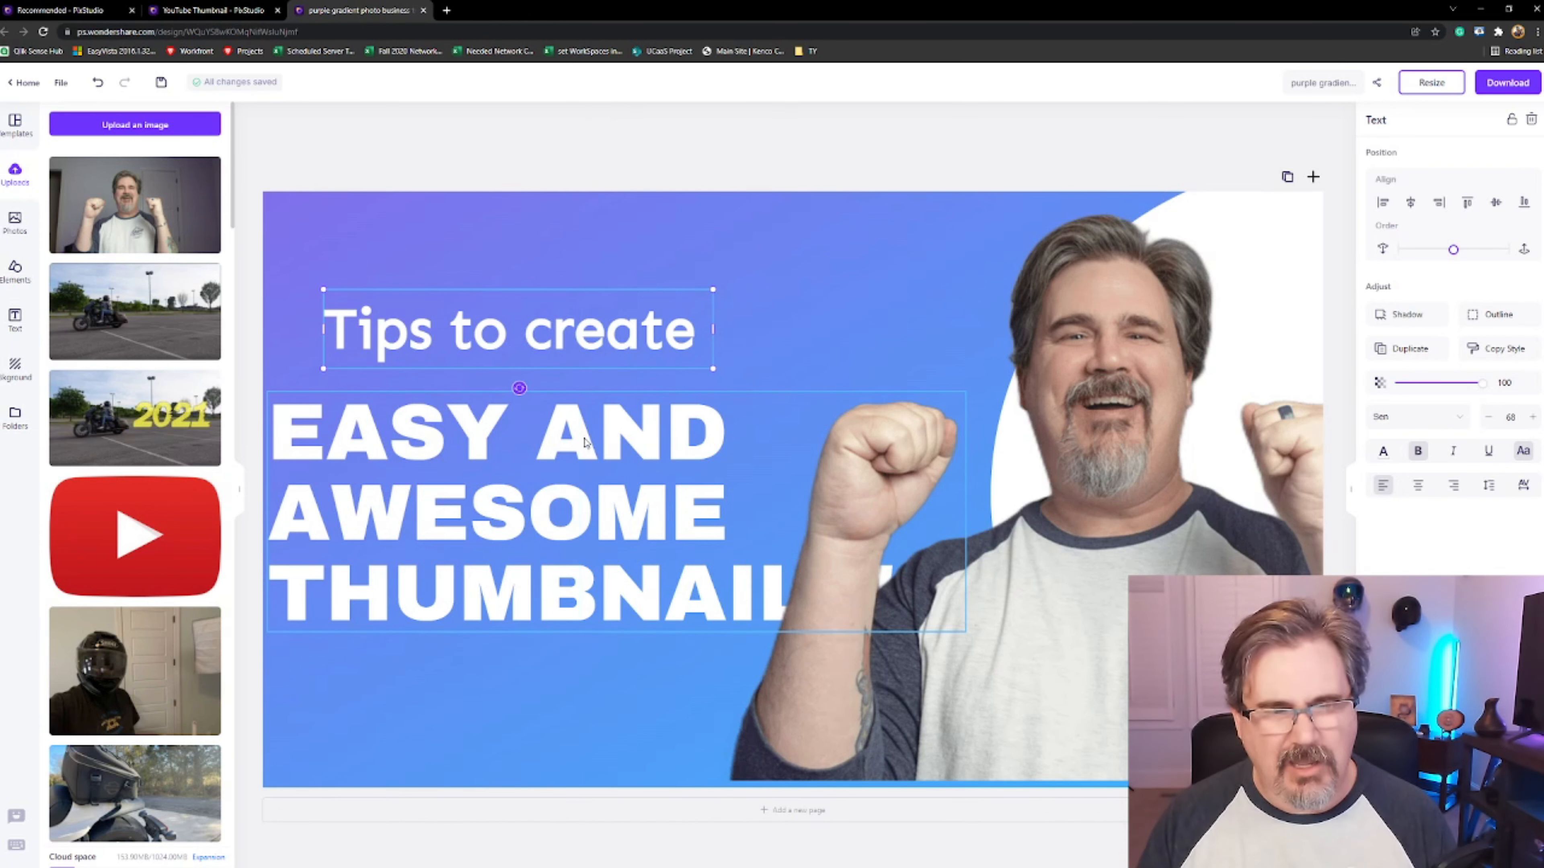
Select all the heading text and add a shadow to it
double_click(398, 428)
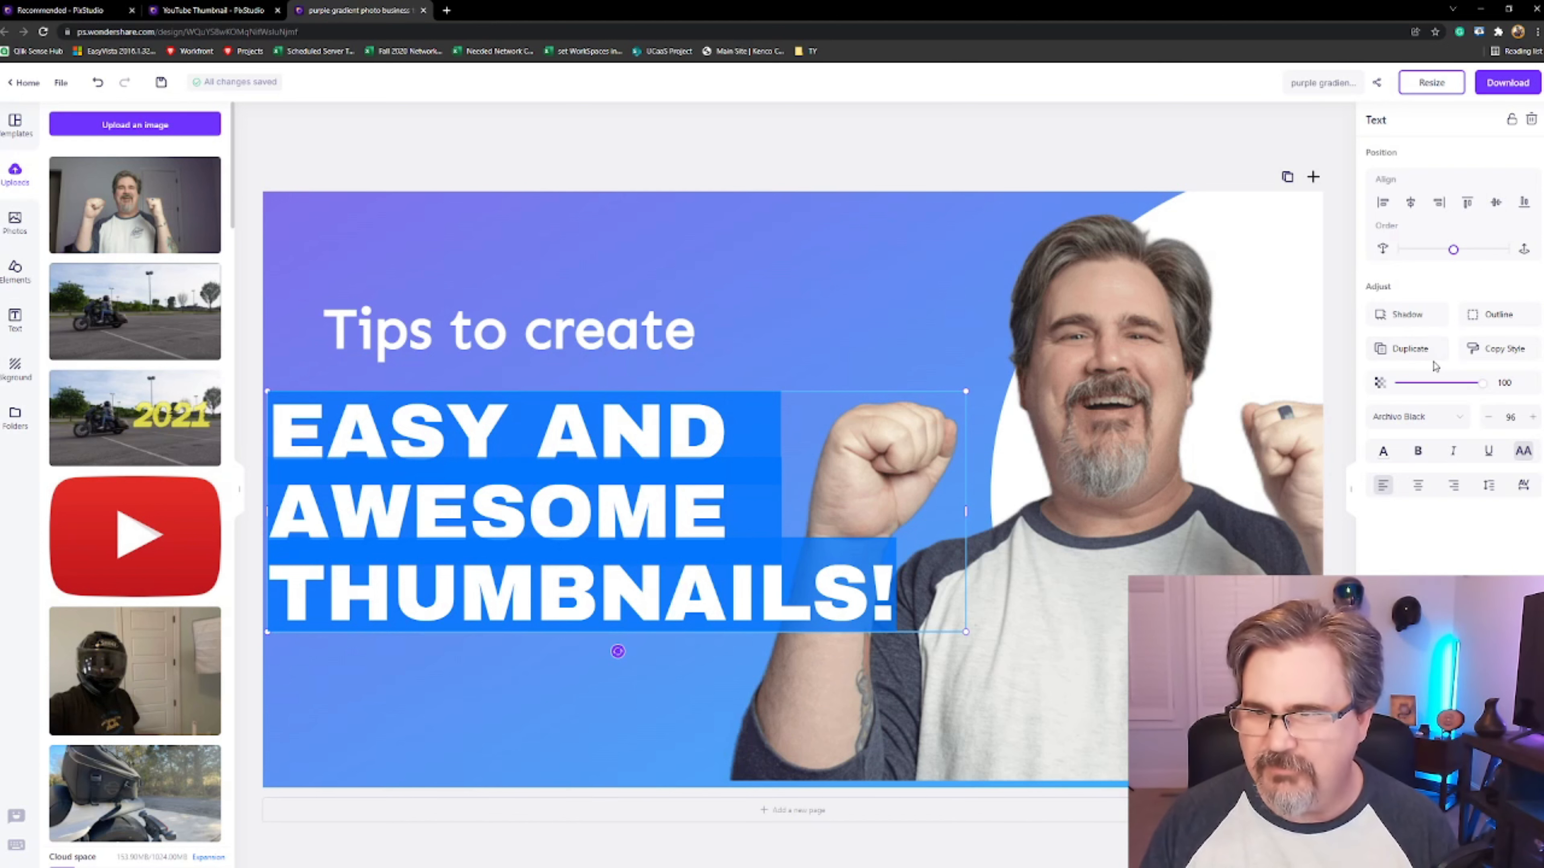
left_click(1420, 324)
left_click(783, 466)
double_click(697, 455)
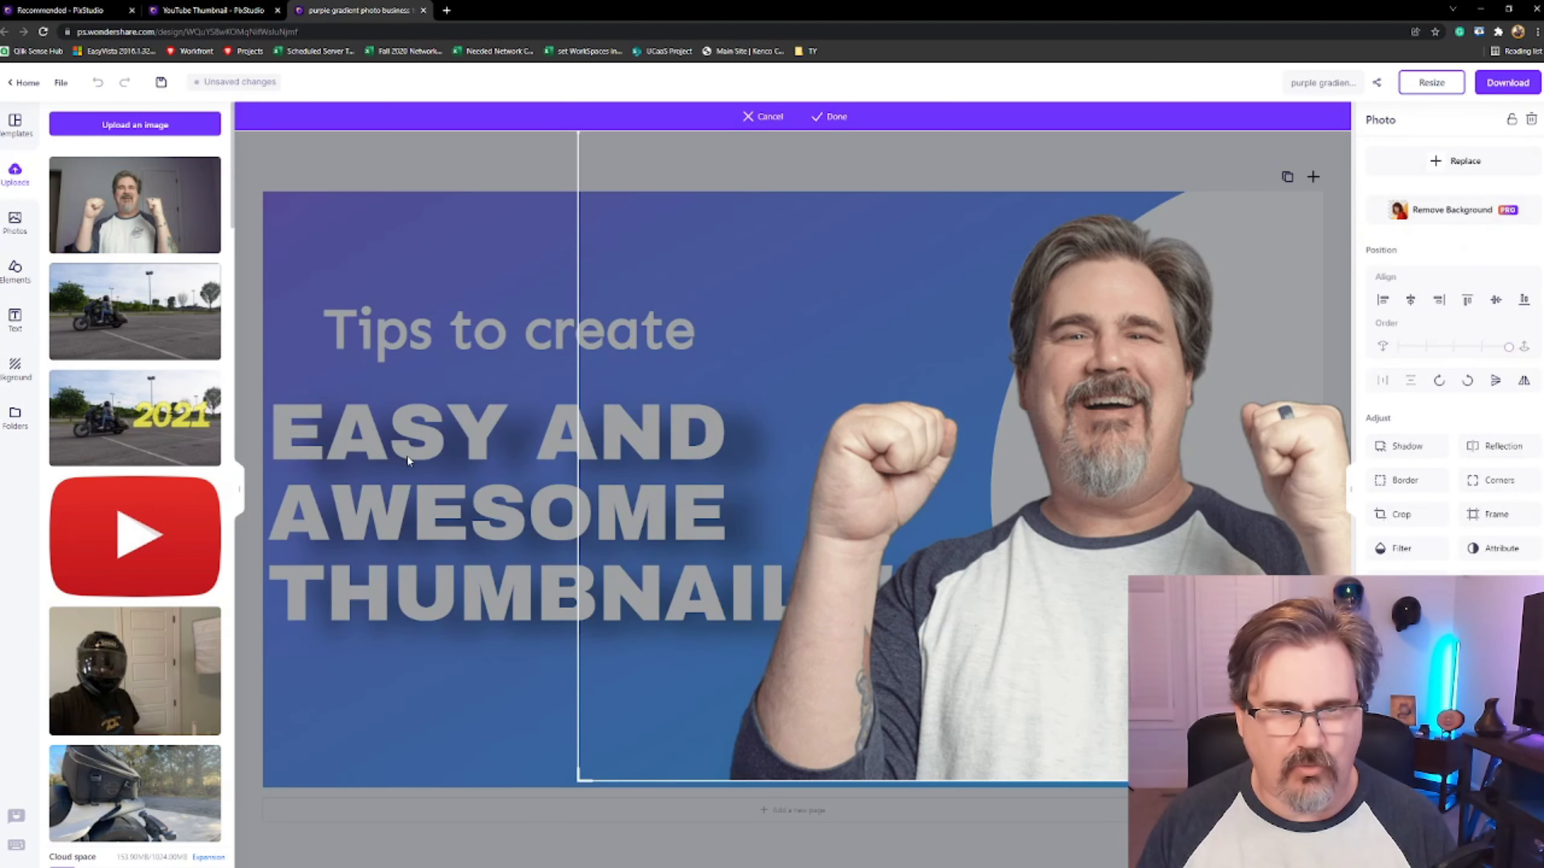
Change the heading's font to Bangers
left_click(431, 448)
double_click(431, 448)
left_click(1425, 402)
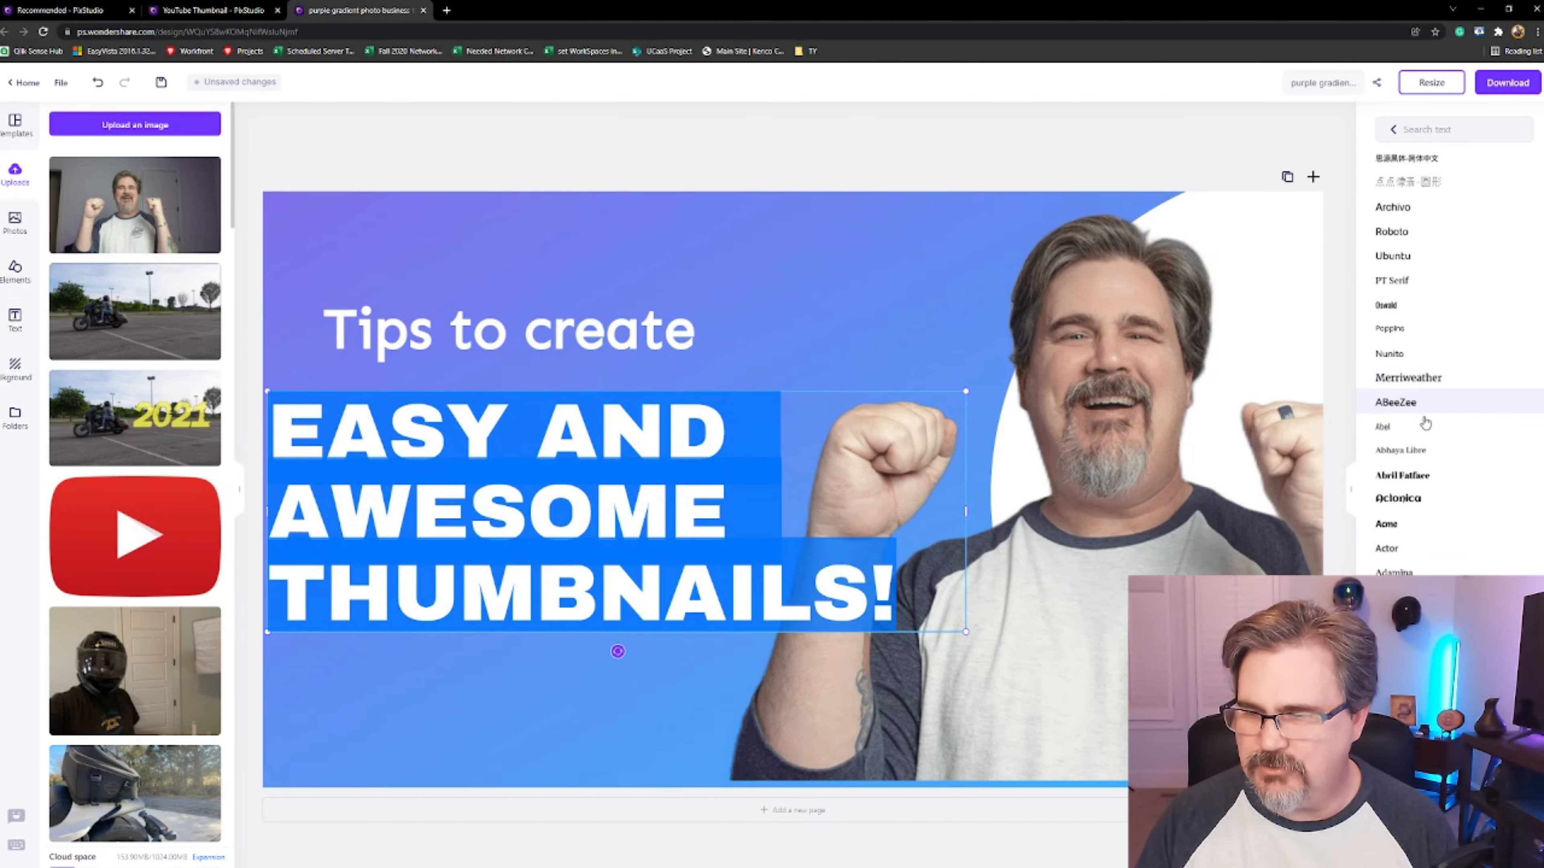
scroll(1426, 414, "down", 8)
scroll(1426, 438, "down", 10)
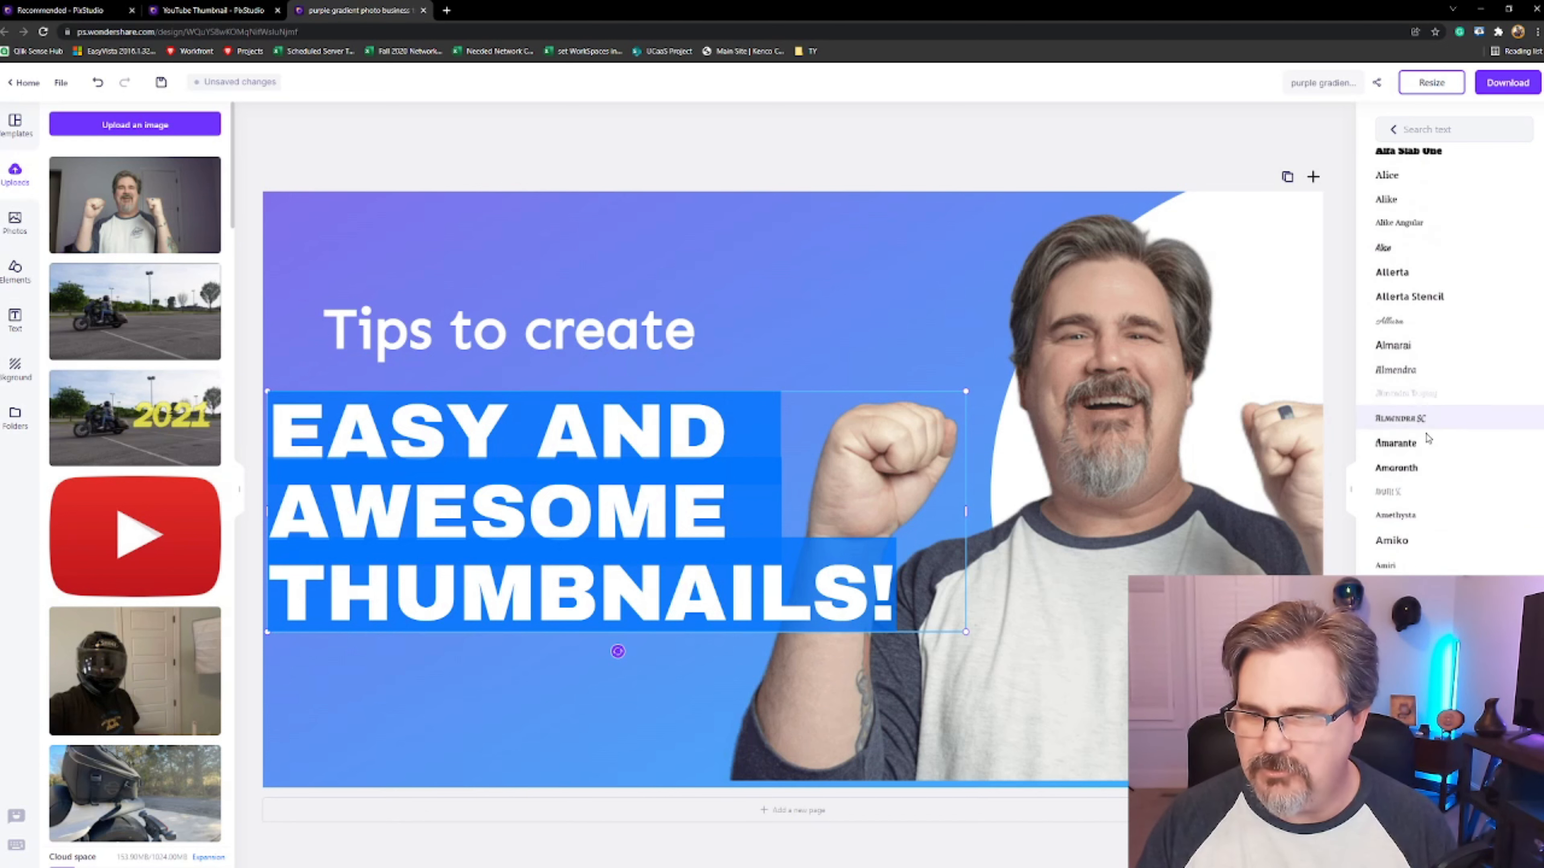
scroll(1426, 462, "down", 12)
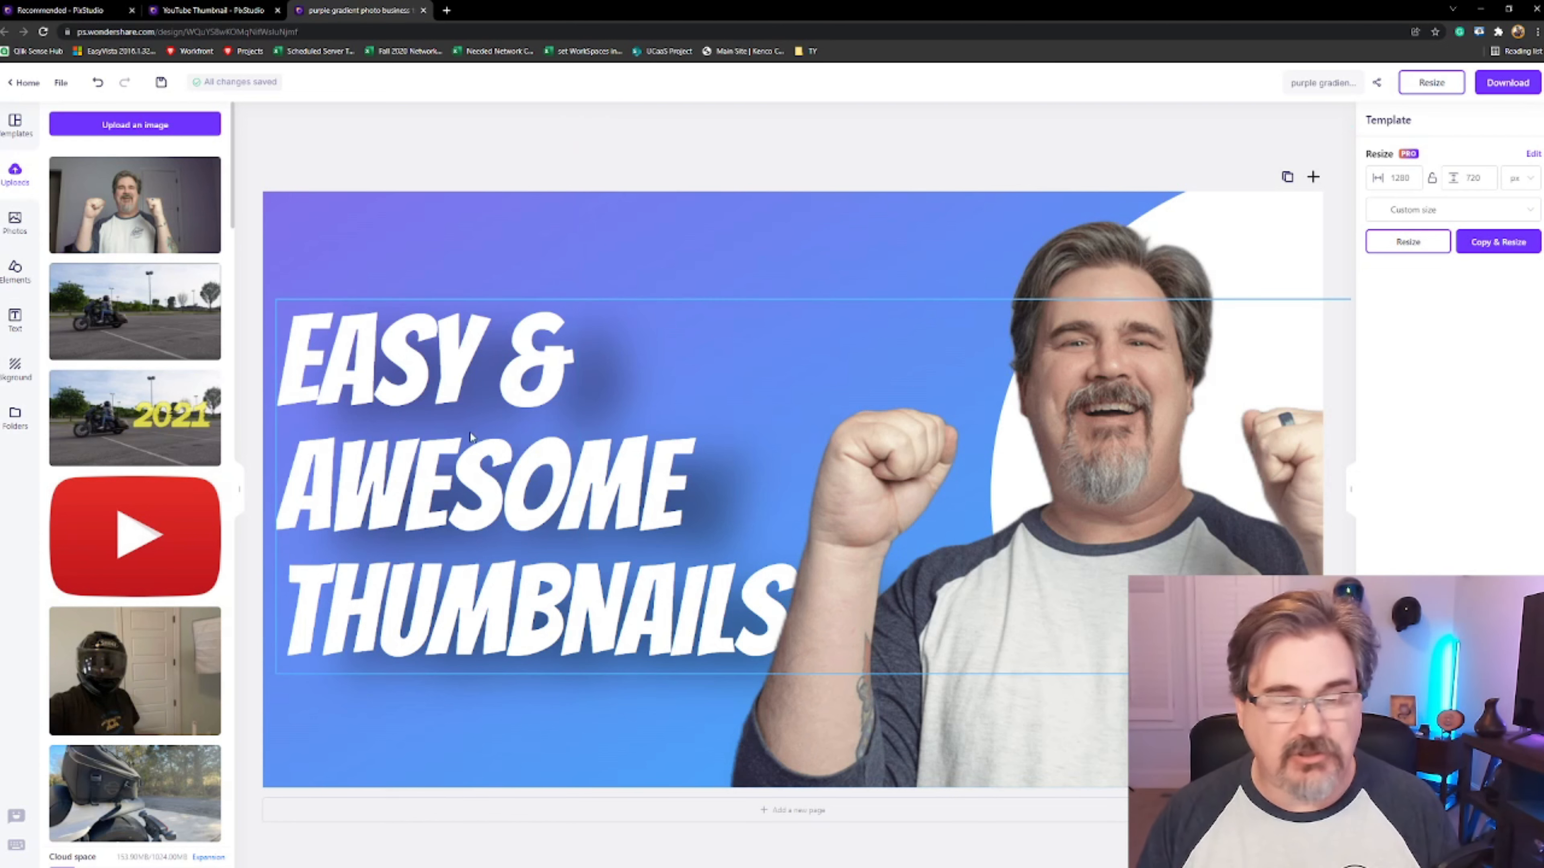
Select all the heading text and color it yellow
double_click(372, 356)
left_click(299, 338)
left_click_drag(299, 339, 837, 619)
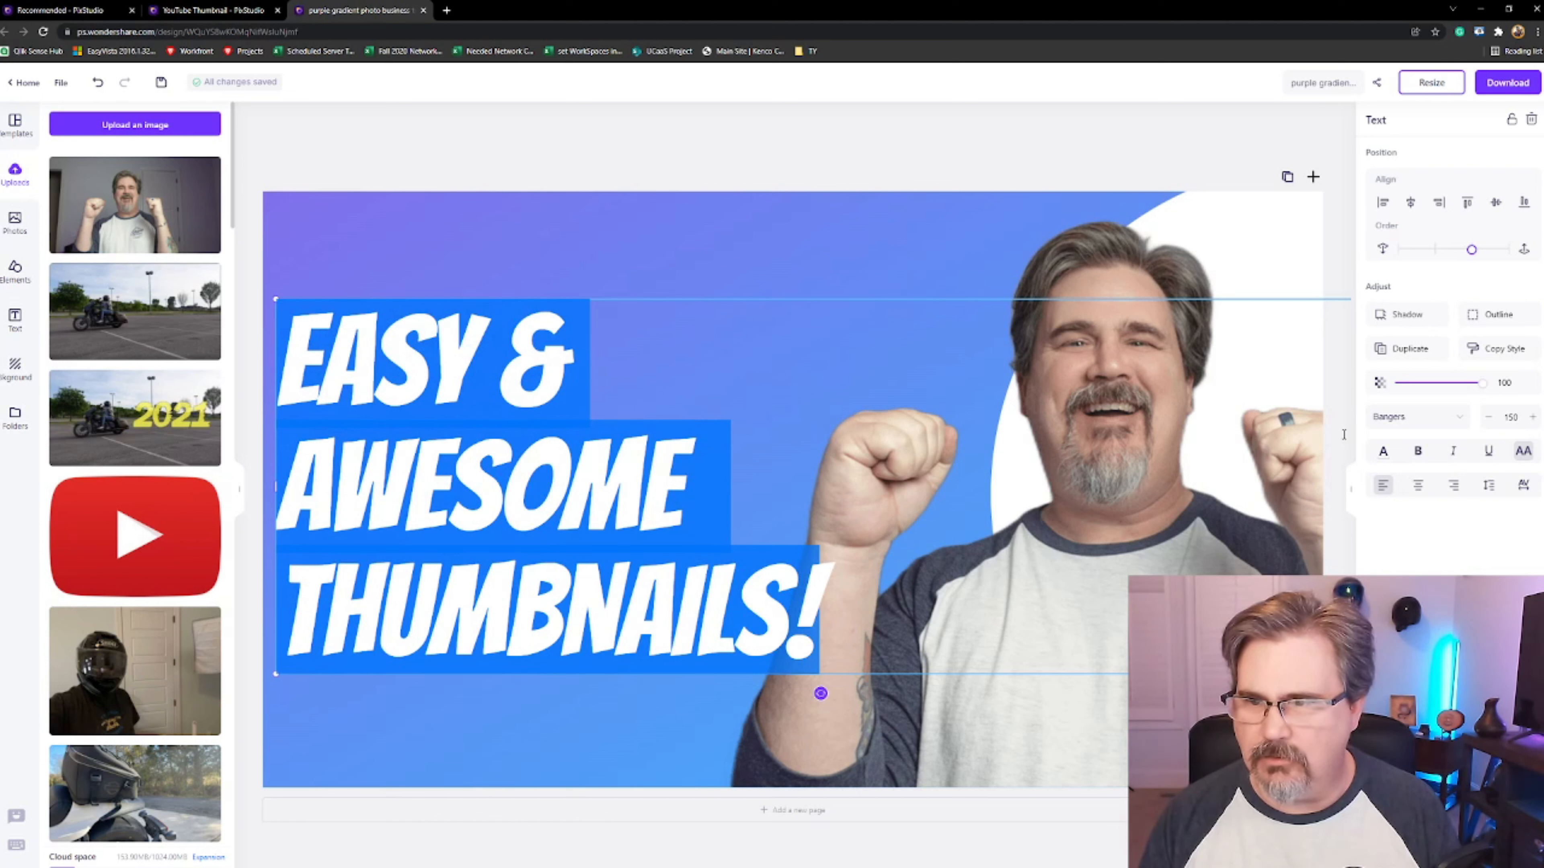
left_click(1384, 453)
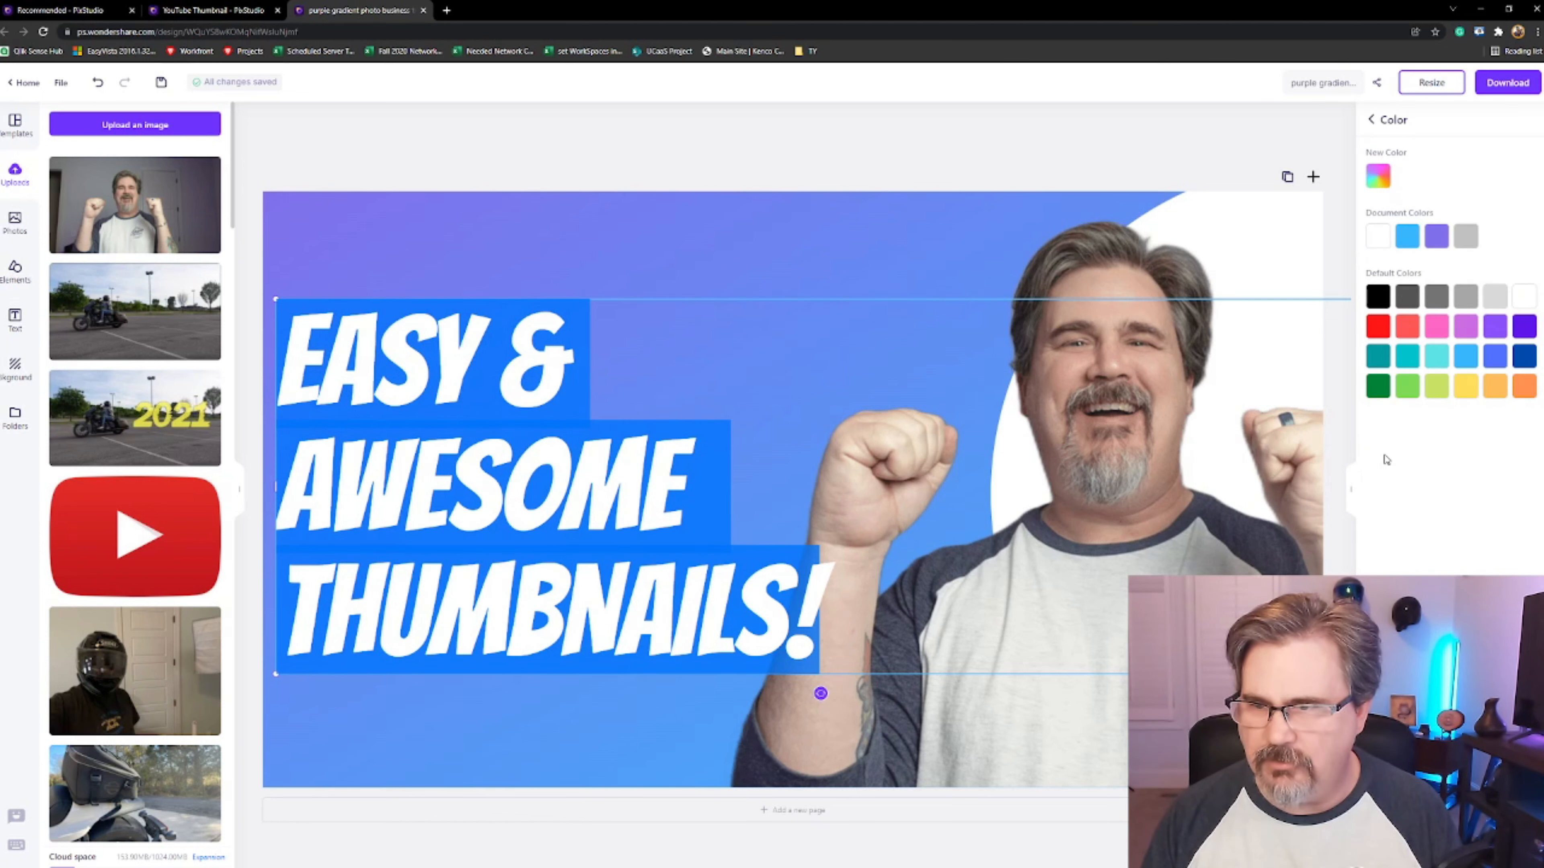
left_click(1466, 388)
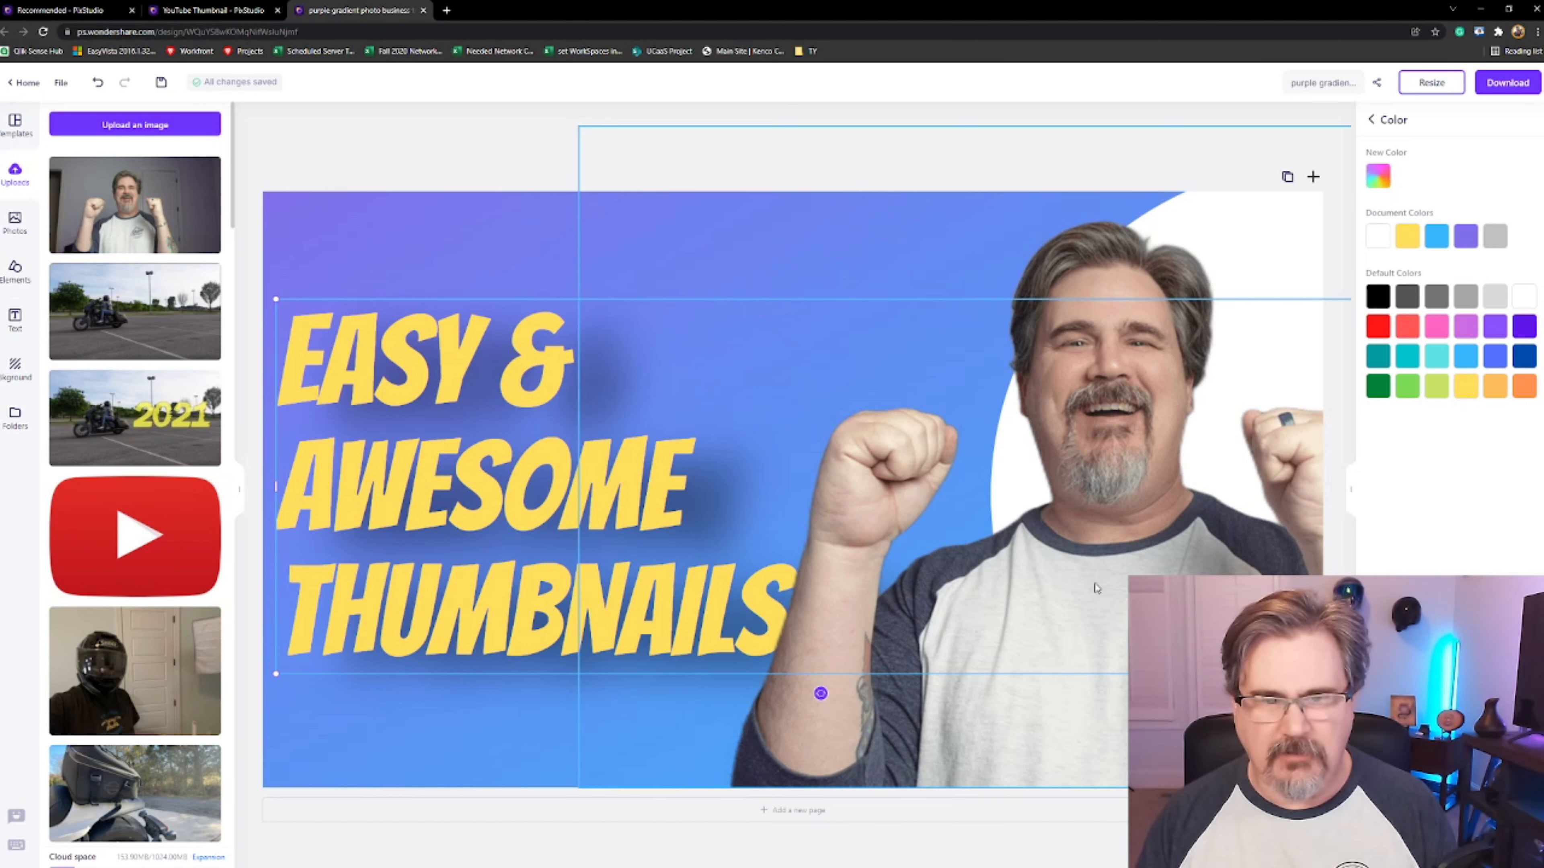
Select the heading text, copy it, and paste a duplicate of the heading onto the canvas
double_click(289, 340)
left_click_drag(290, 340, 850, 611)
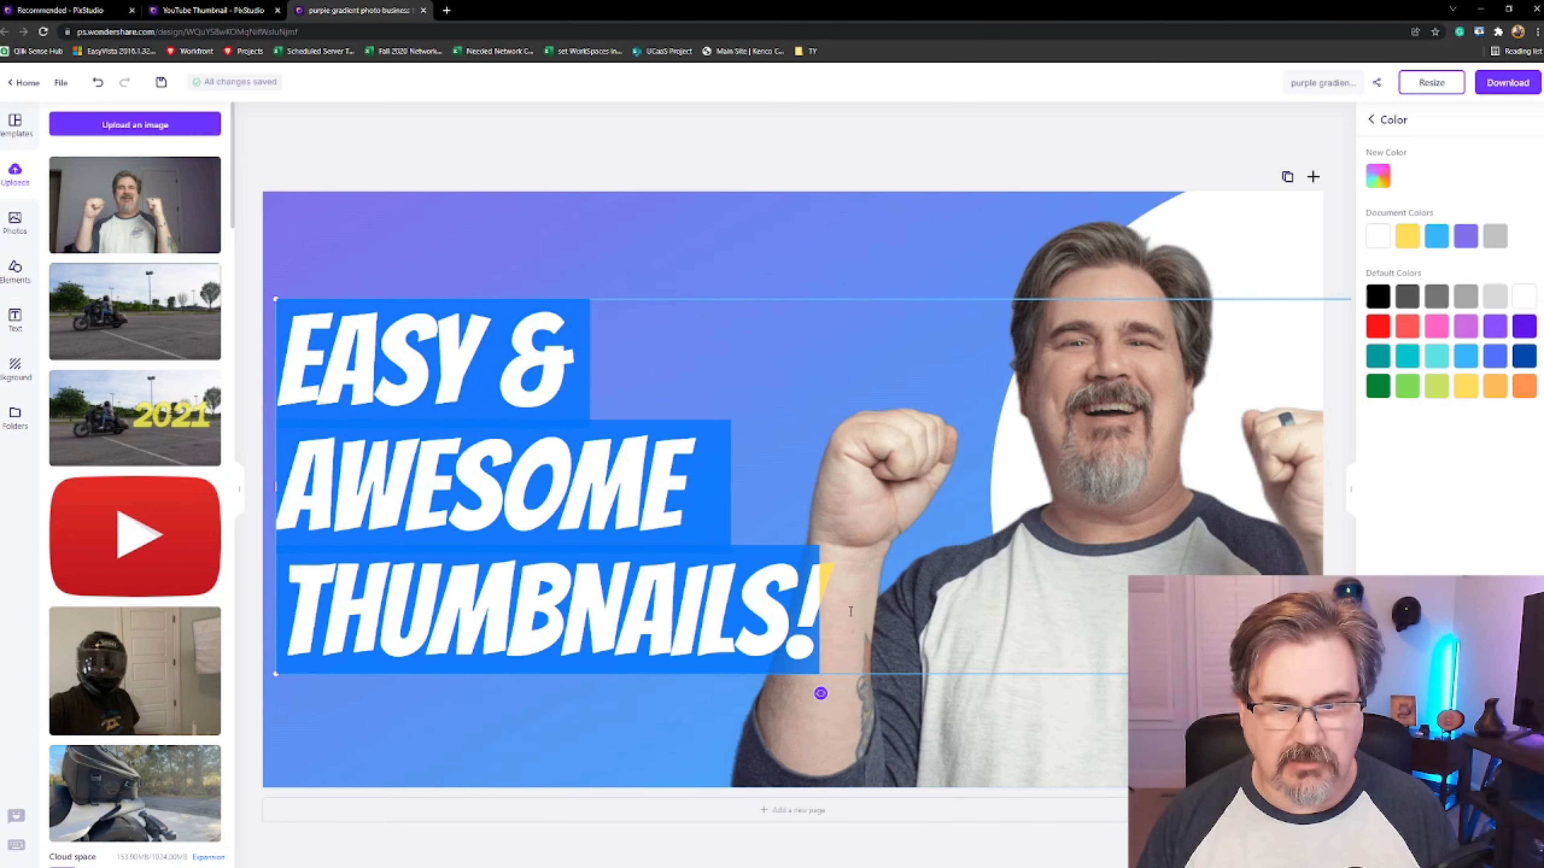
right_click(691, 584)
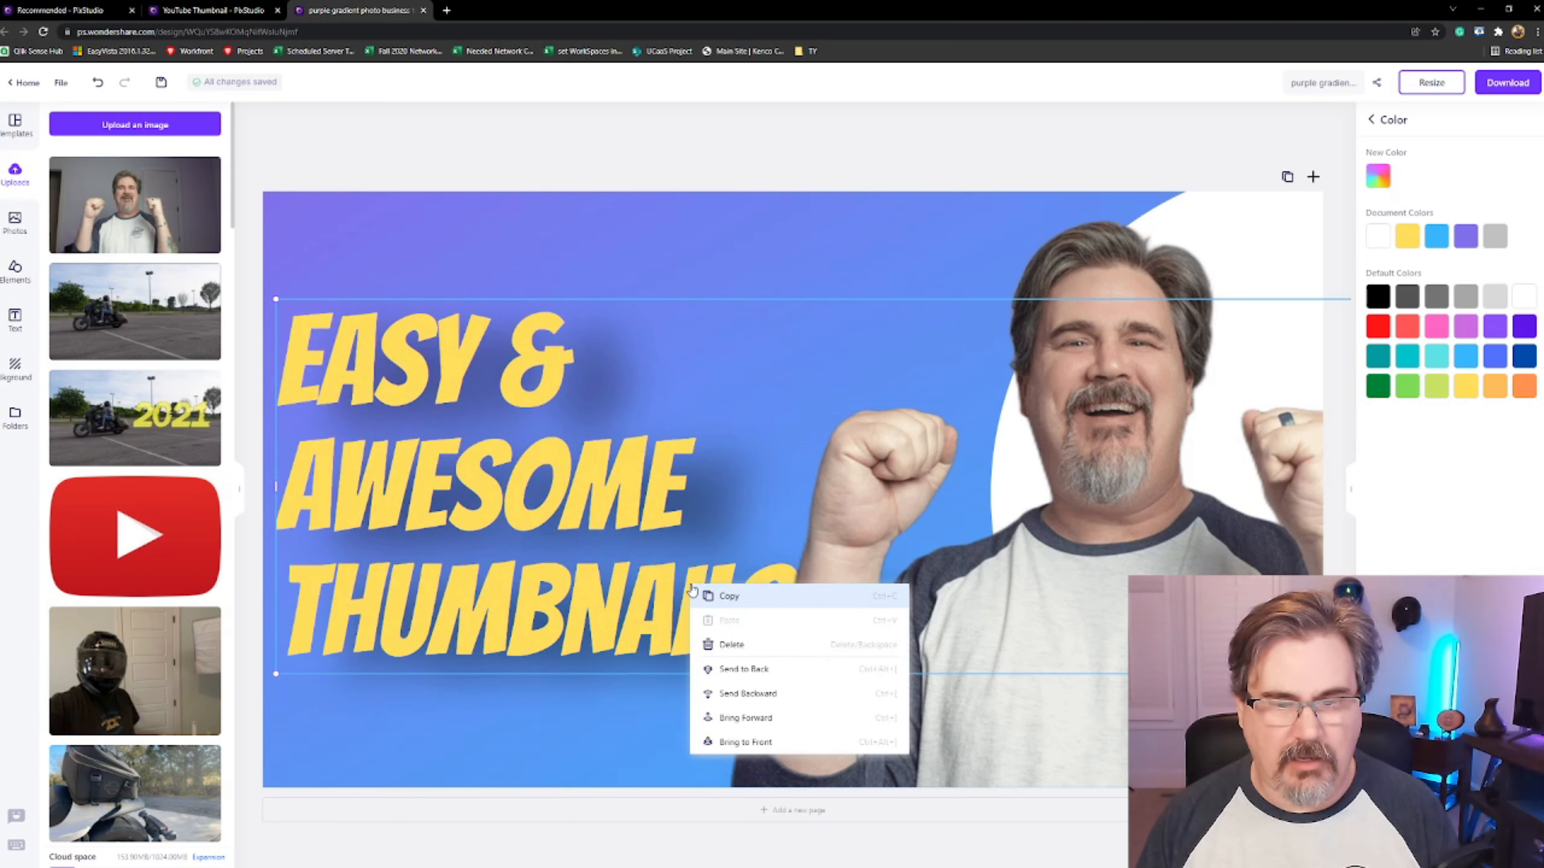
left_click(733, 596)
right_click(700, 558)
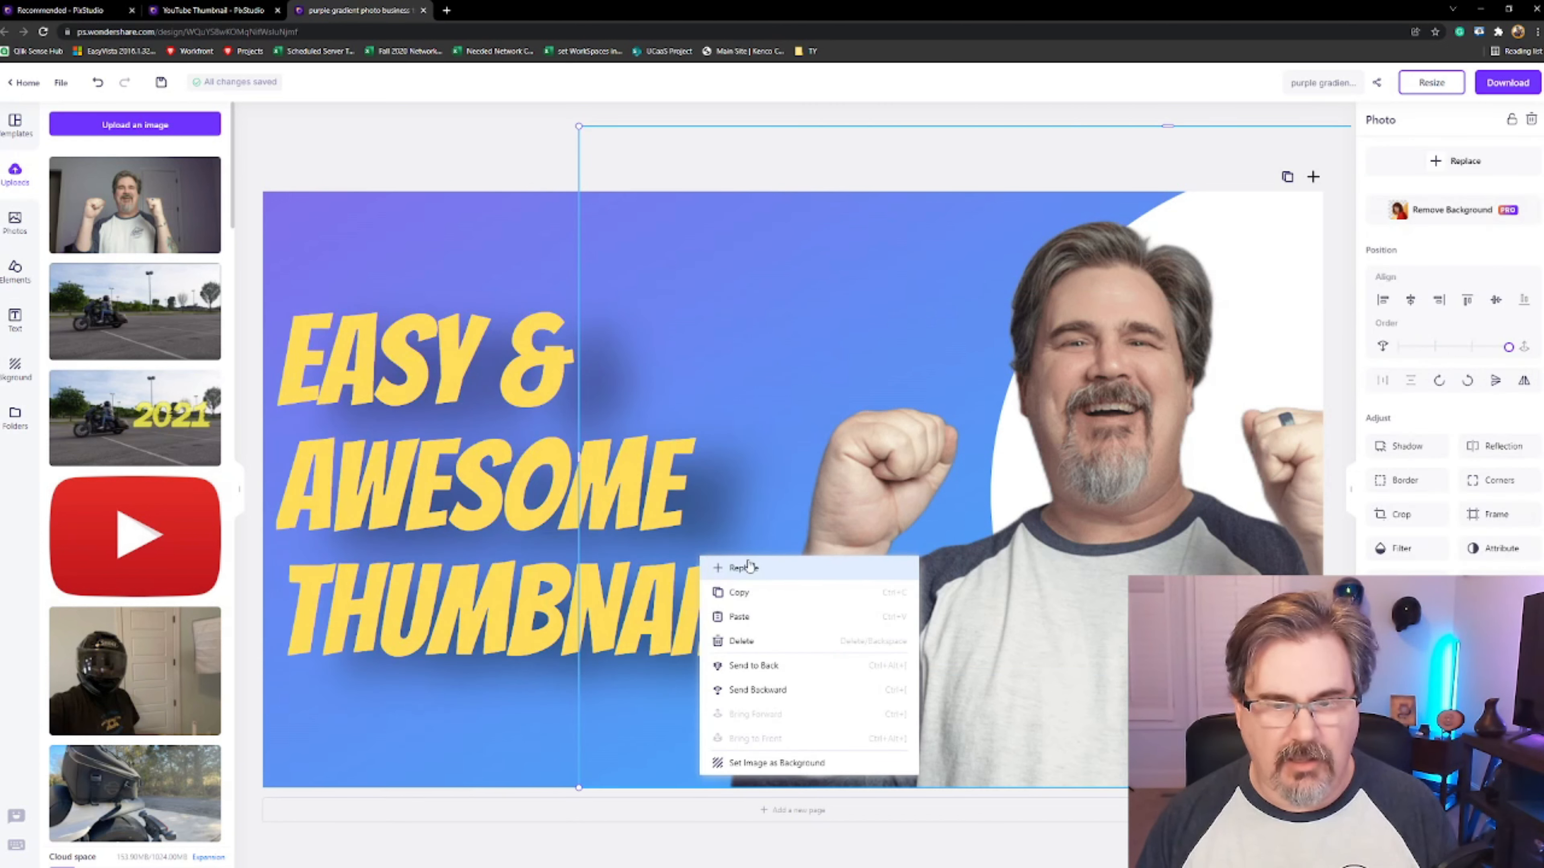
left_click(746, 616)
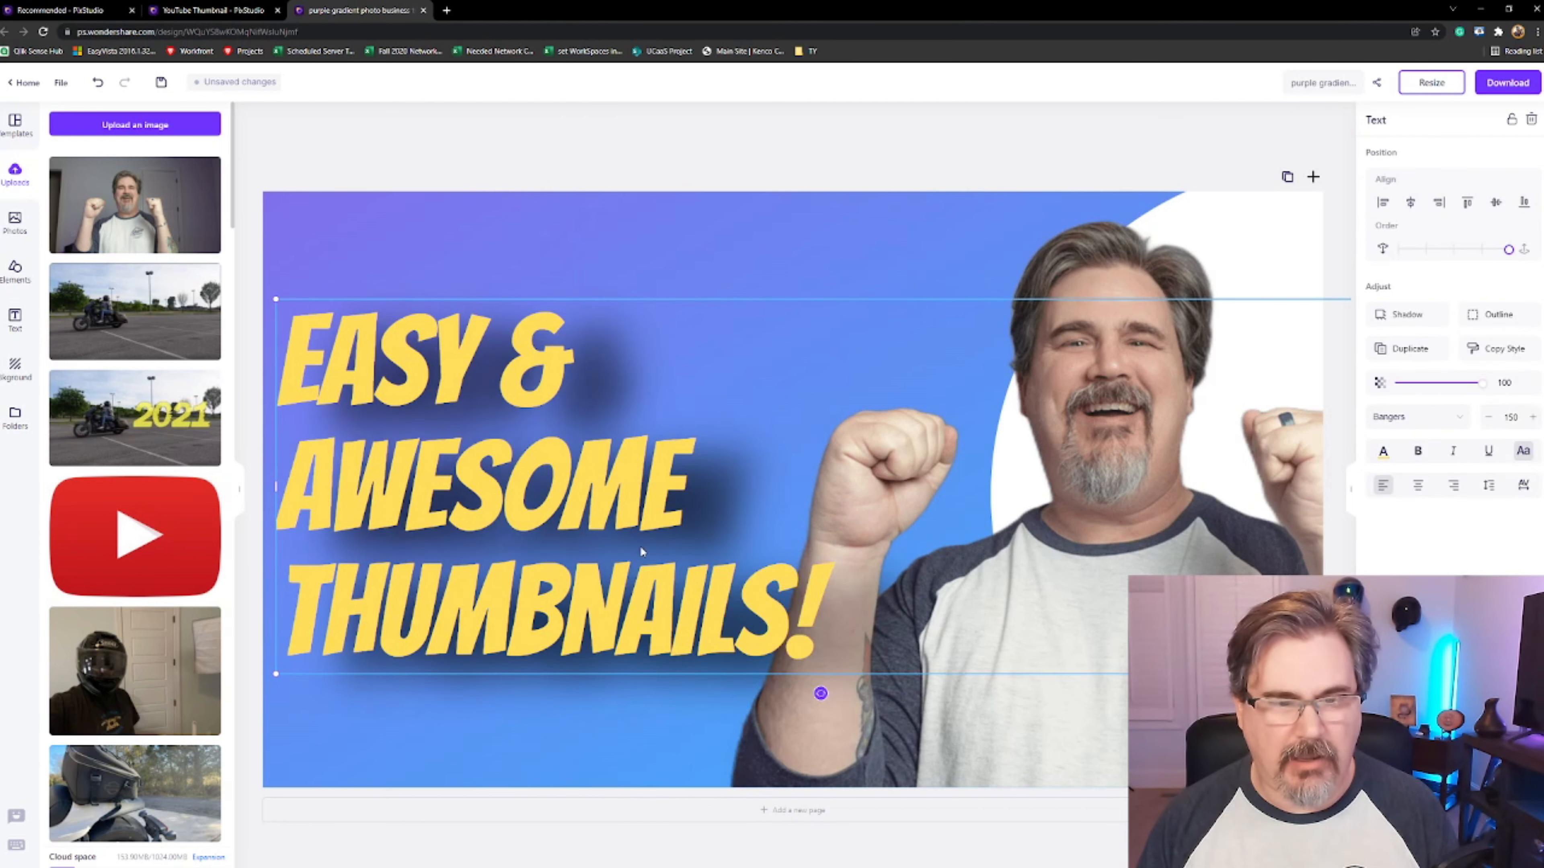
Color the duplicate heading black and shift it downward below the yellow heading
left_click(368, 353)
left_click_drag(368, 365, 368, 352)
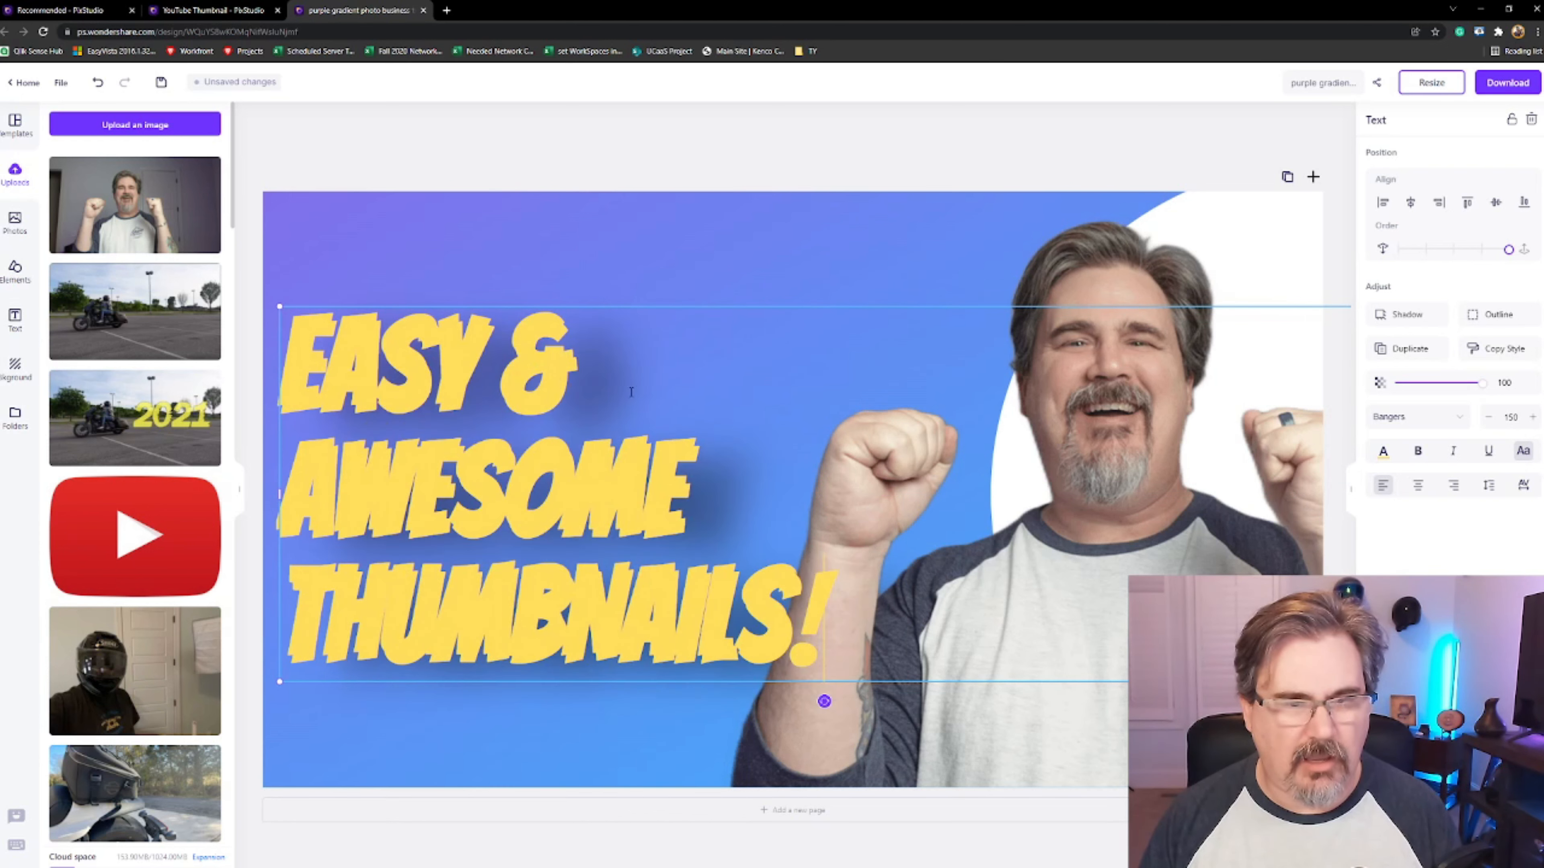
left_click(1384, 454)
left_click(1378, 296)
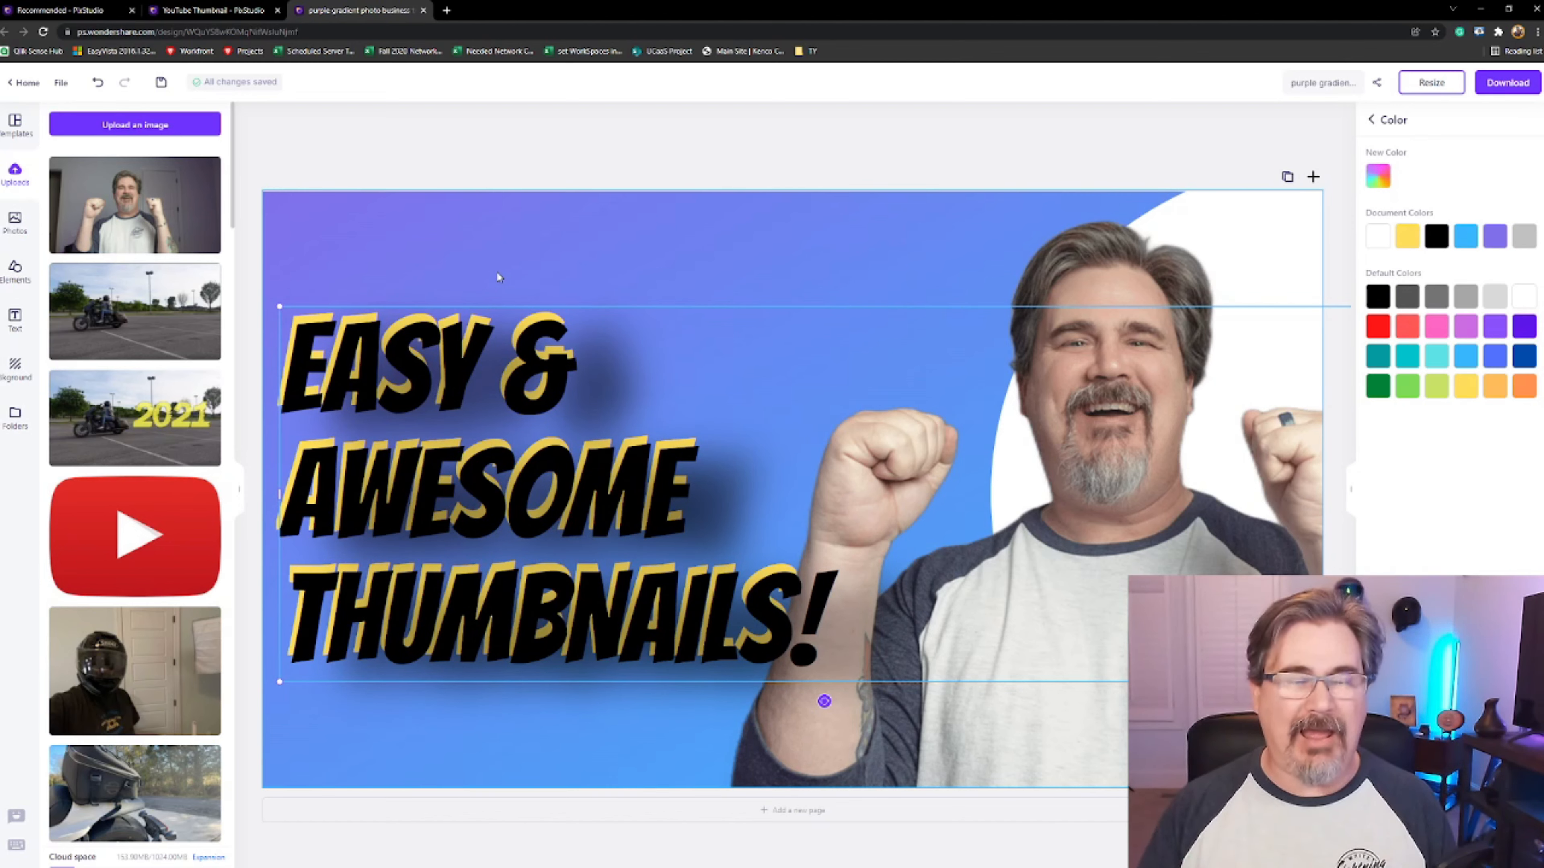
left_click_drag(538, 322, 547, 393)
Bring the yellow heading forward over the black copy and nudge it so the black text forms an offset shadow
left_click(532, 331)
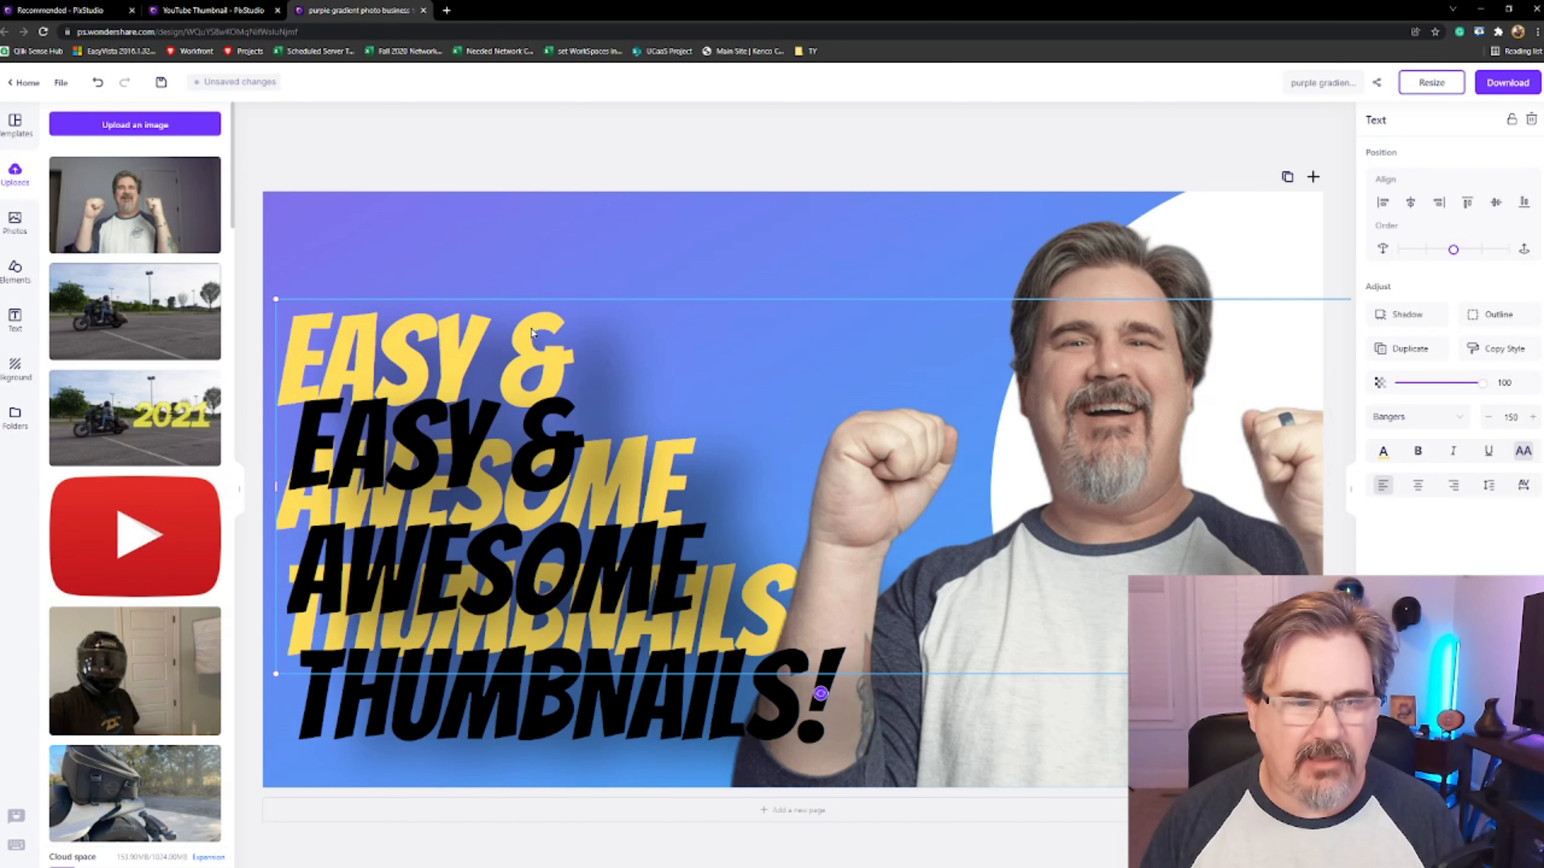
right_click(531, 329)
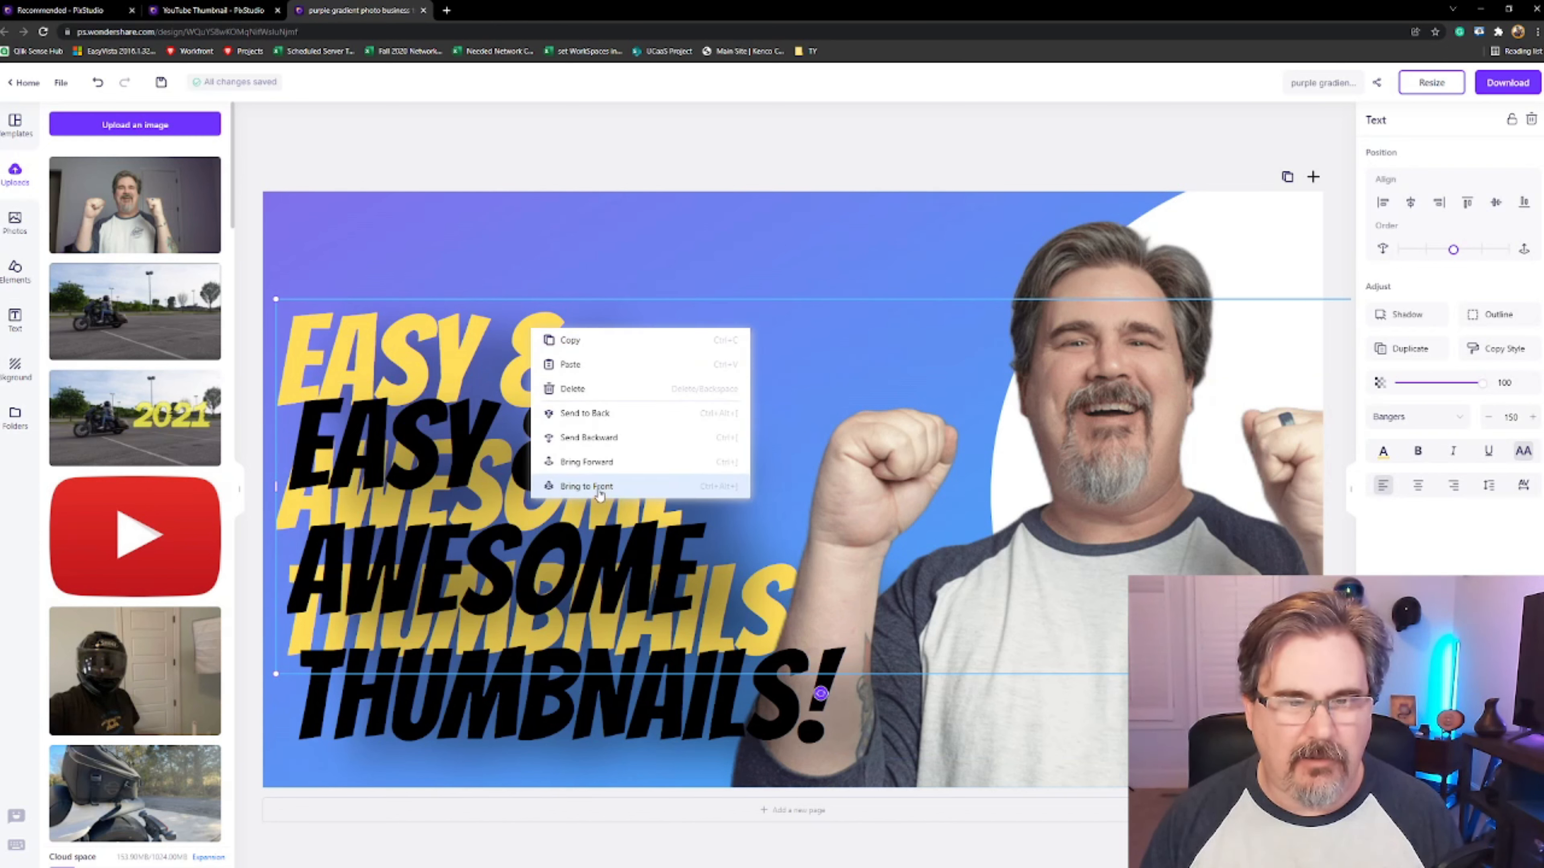
left_click(598, 464)
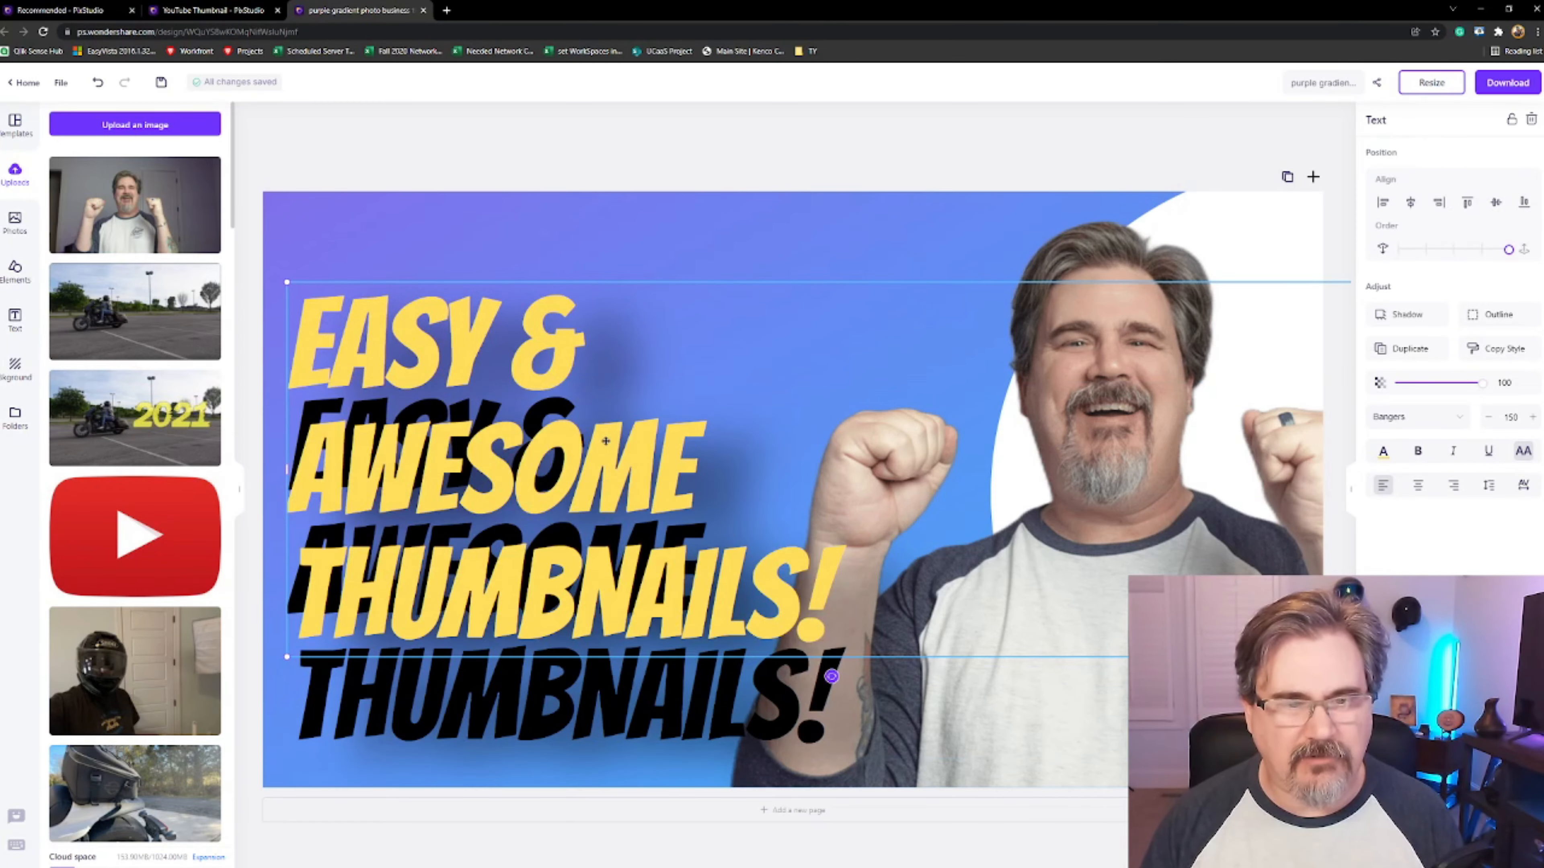
left_click_drag(606, 441, 637, 450)
left_click(690, 275)
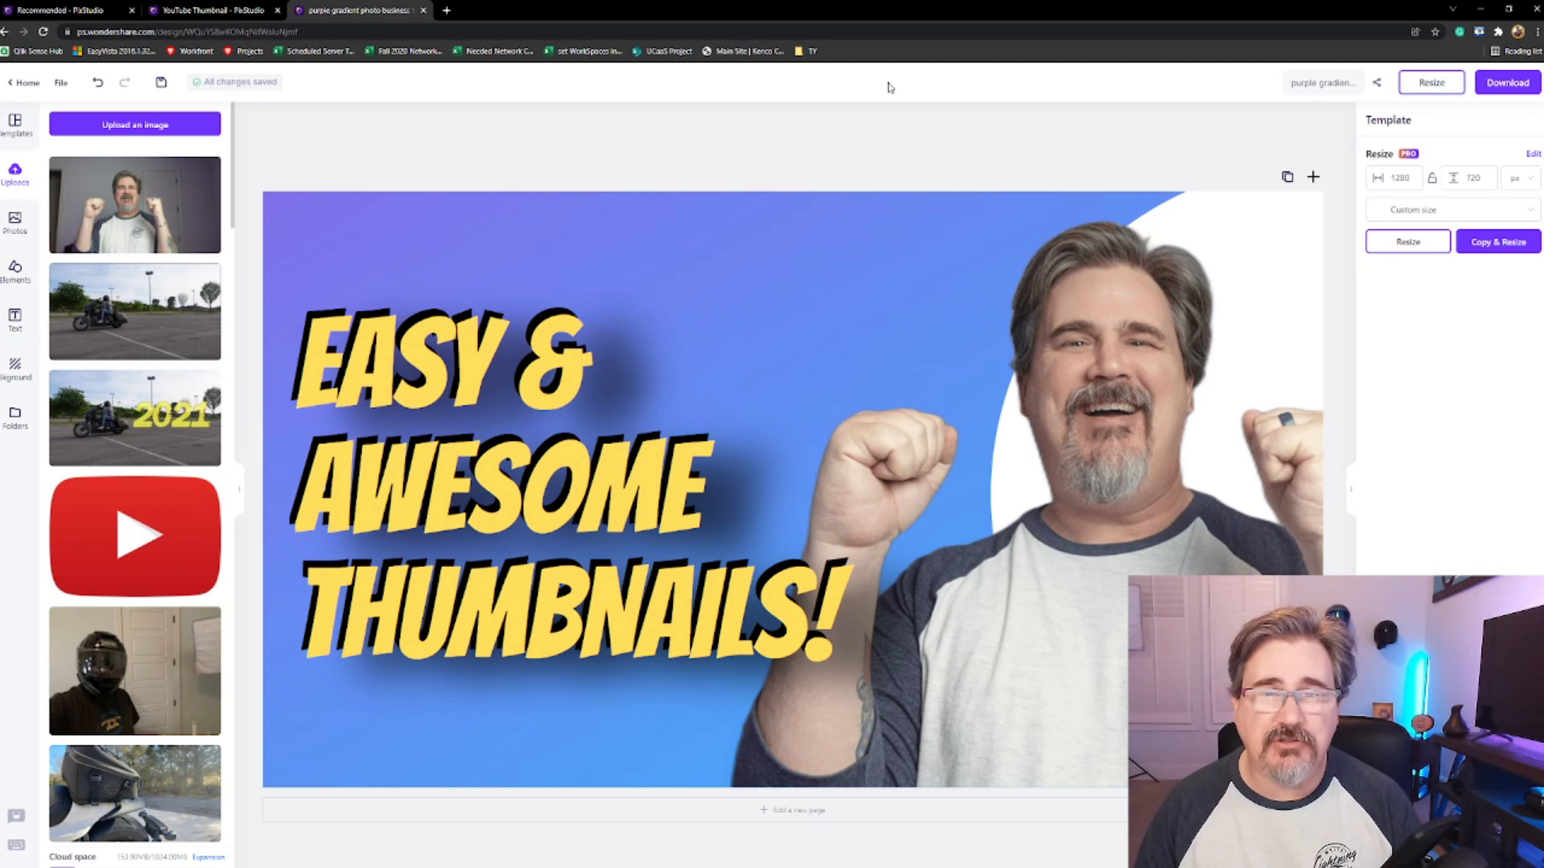
Download the finished design as a JPG image
left_click(1512, 91)
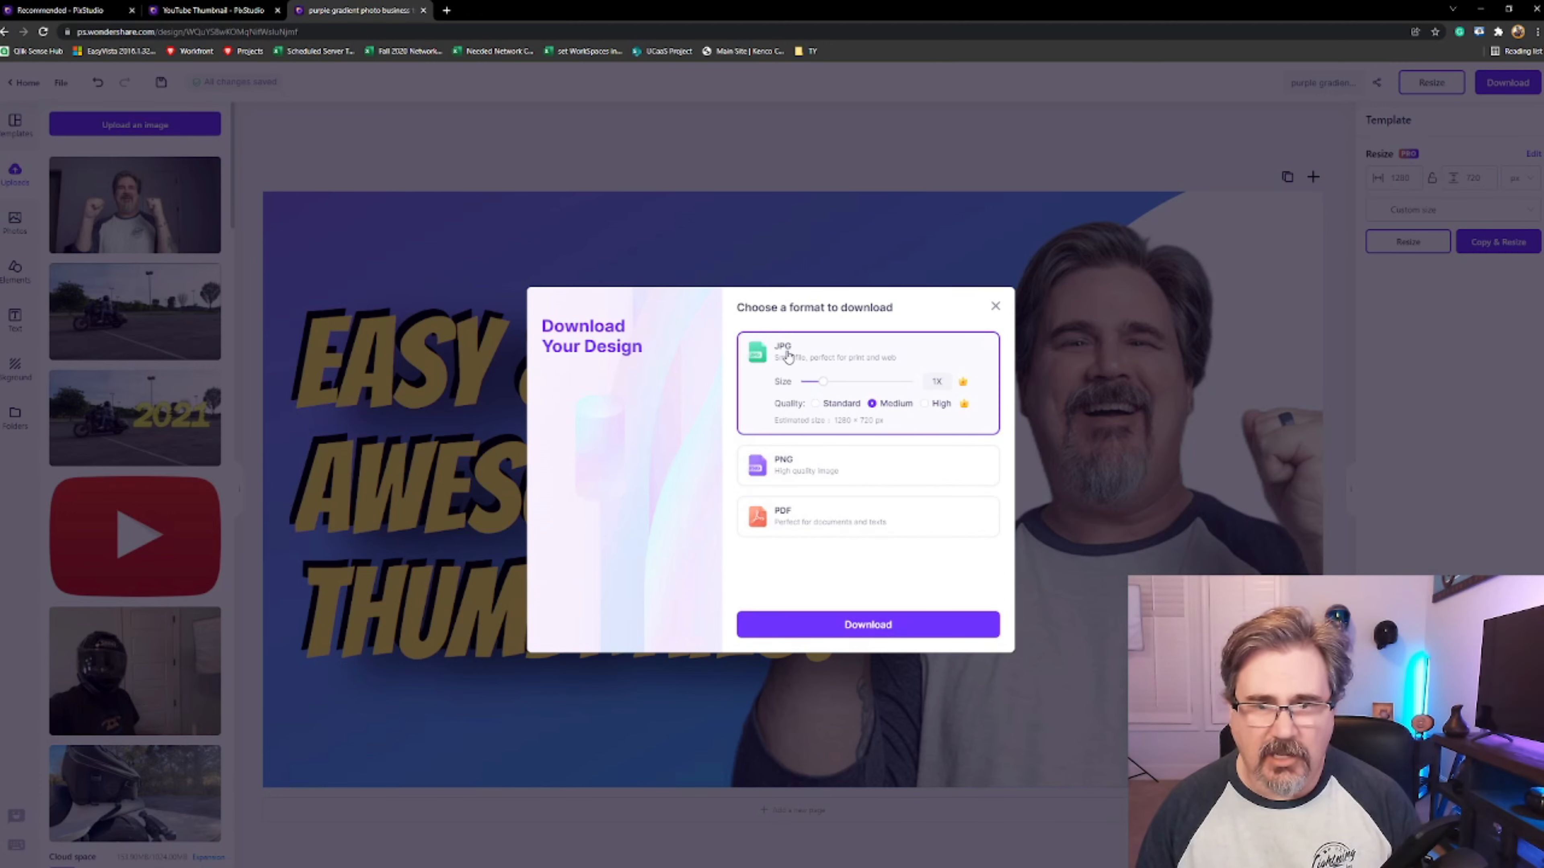
left_click(903, 627)
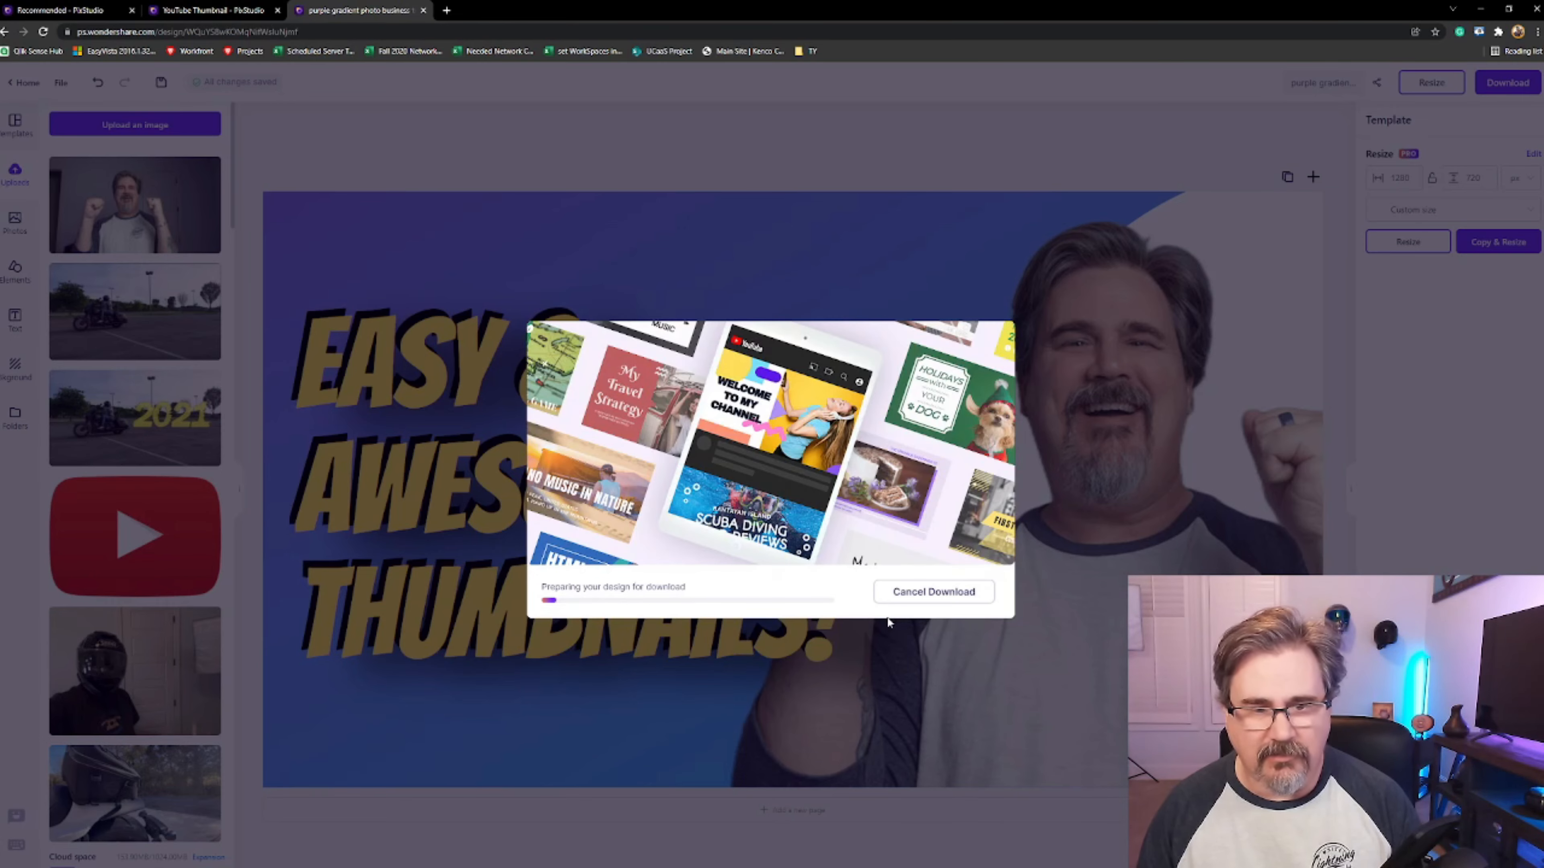